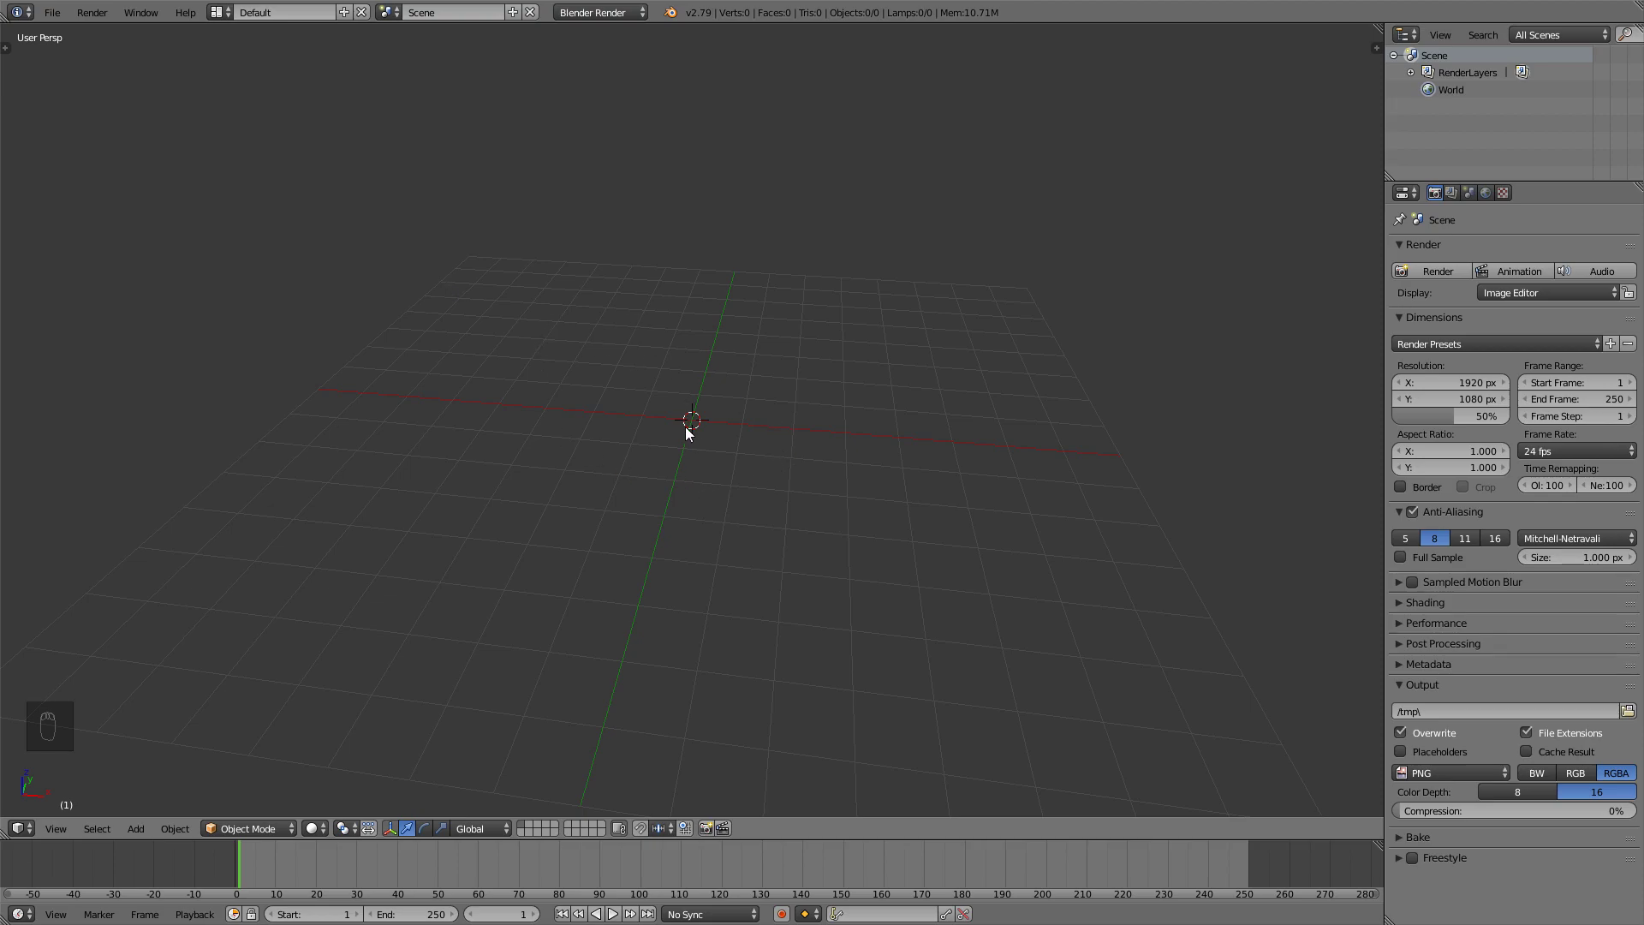
pyautogui.hotkey('shift', 'a')
pyautogui.moveTo(666, 381)
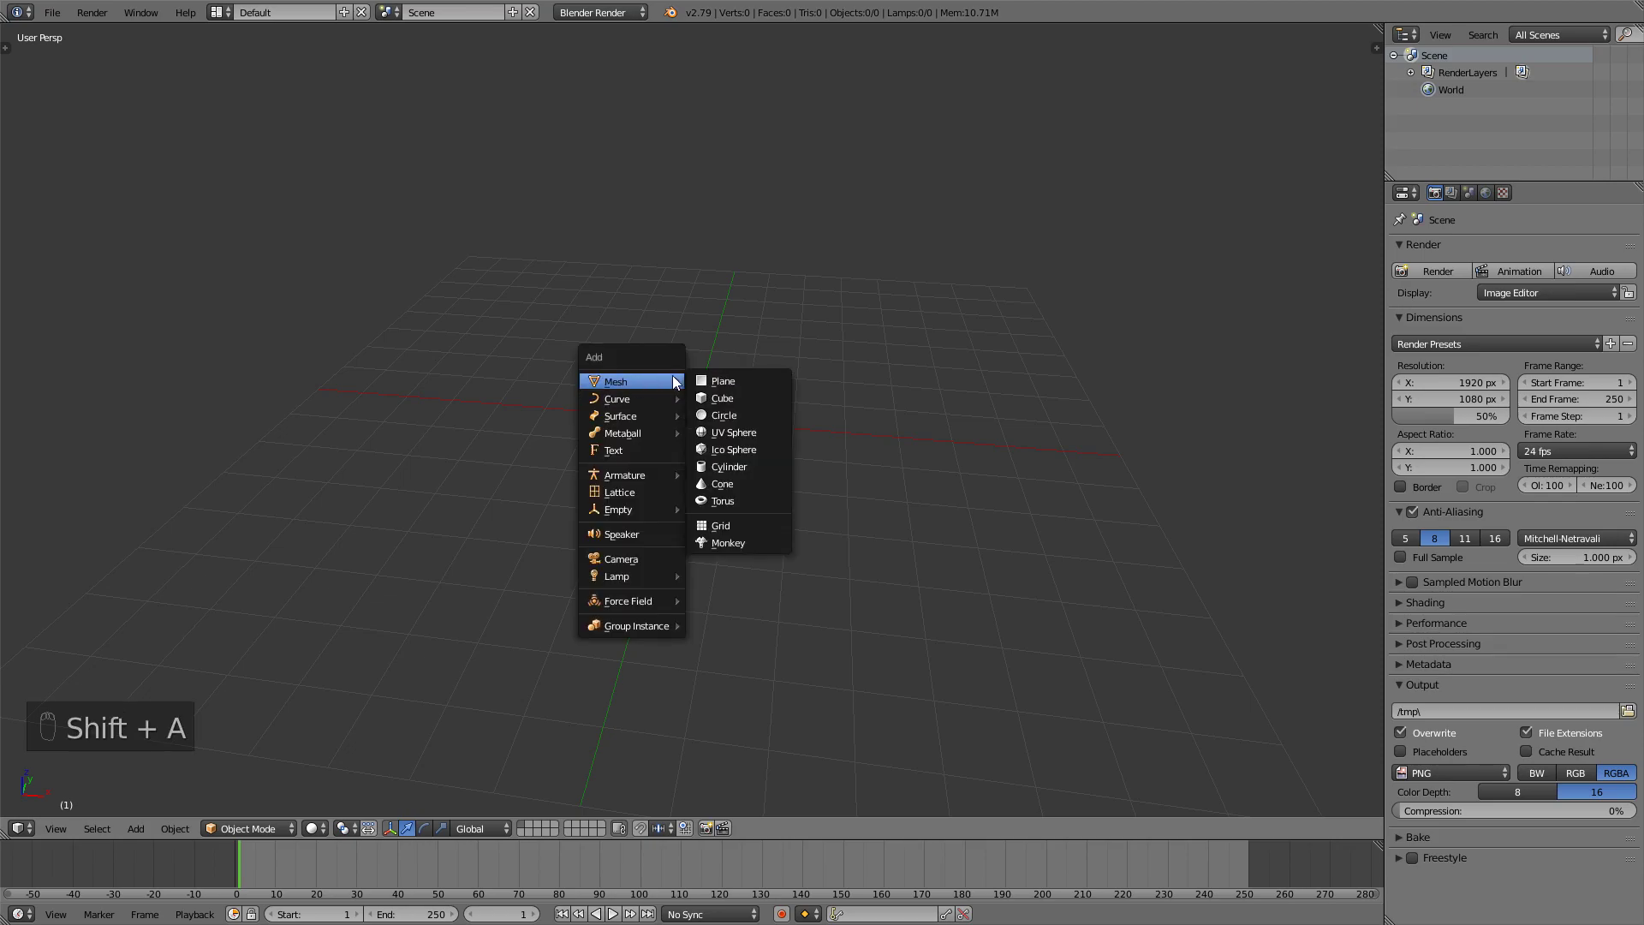
pyautogui.click(752, 403)
pyautogui.press('KP_1')
pyautogui.hotkey('shift', 'Tab')
pyautogui.hotkey('shift', 'Tab')
pyautogui.hotkey('shift', 'Tab')
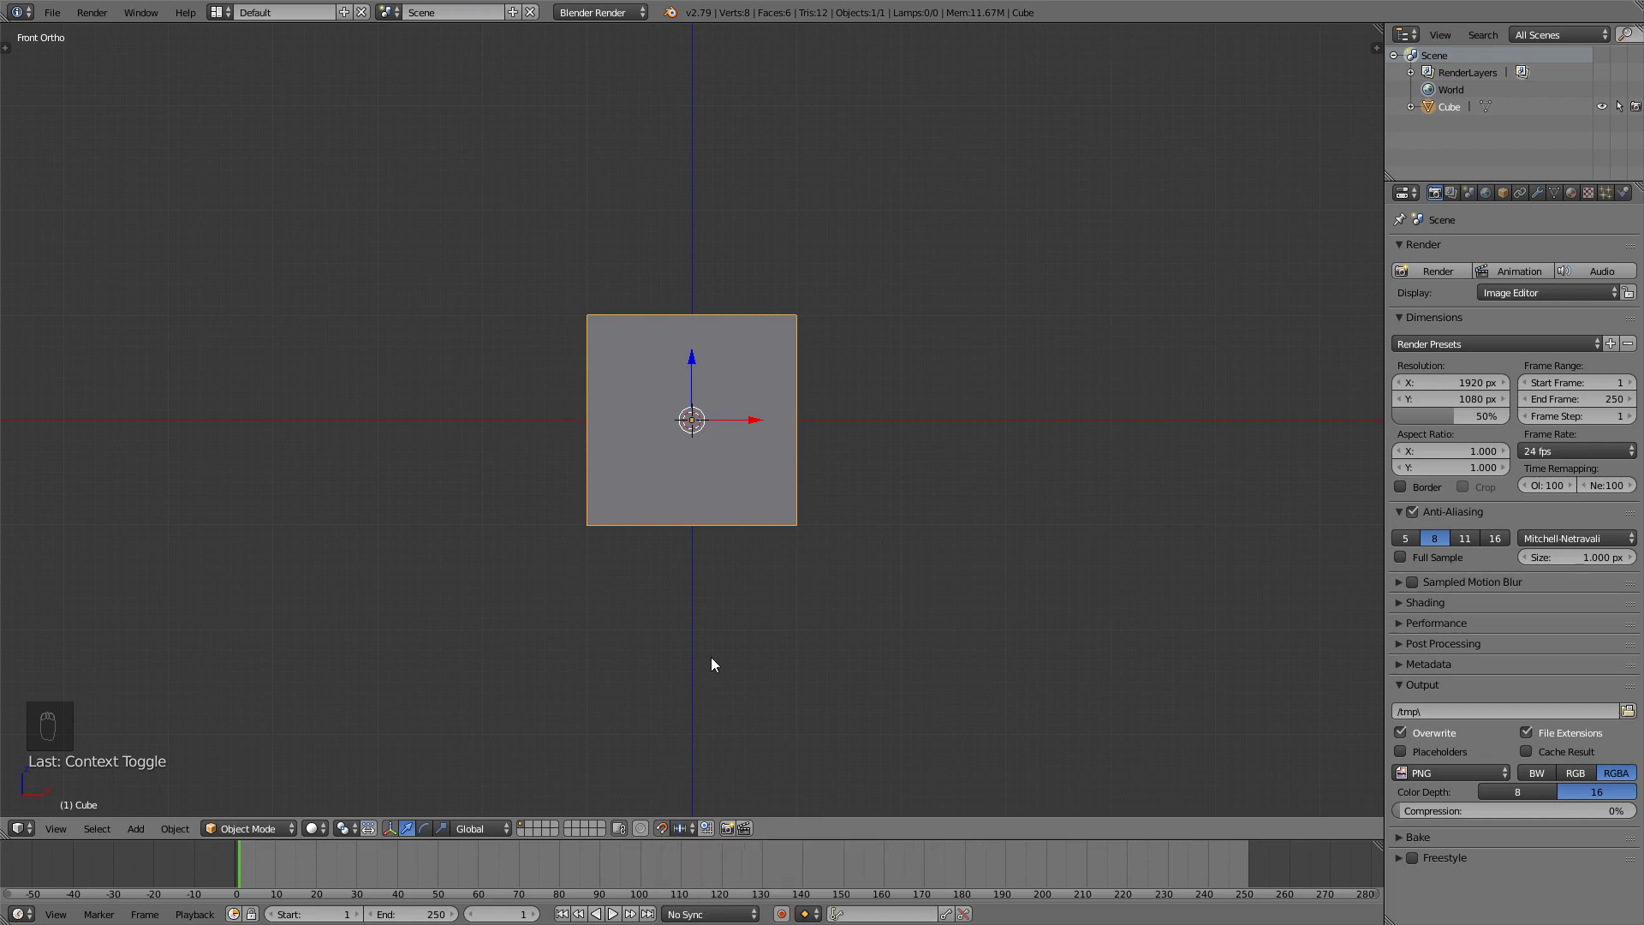
pyautogui.press('Tab')
pyautogui.press('g')
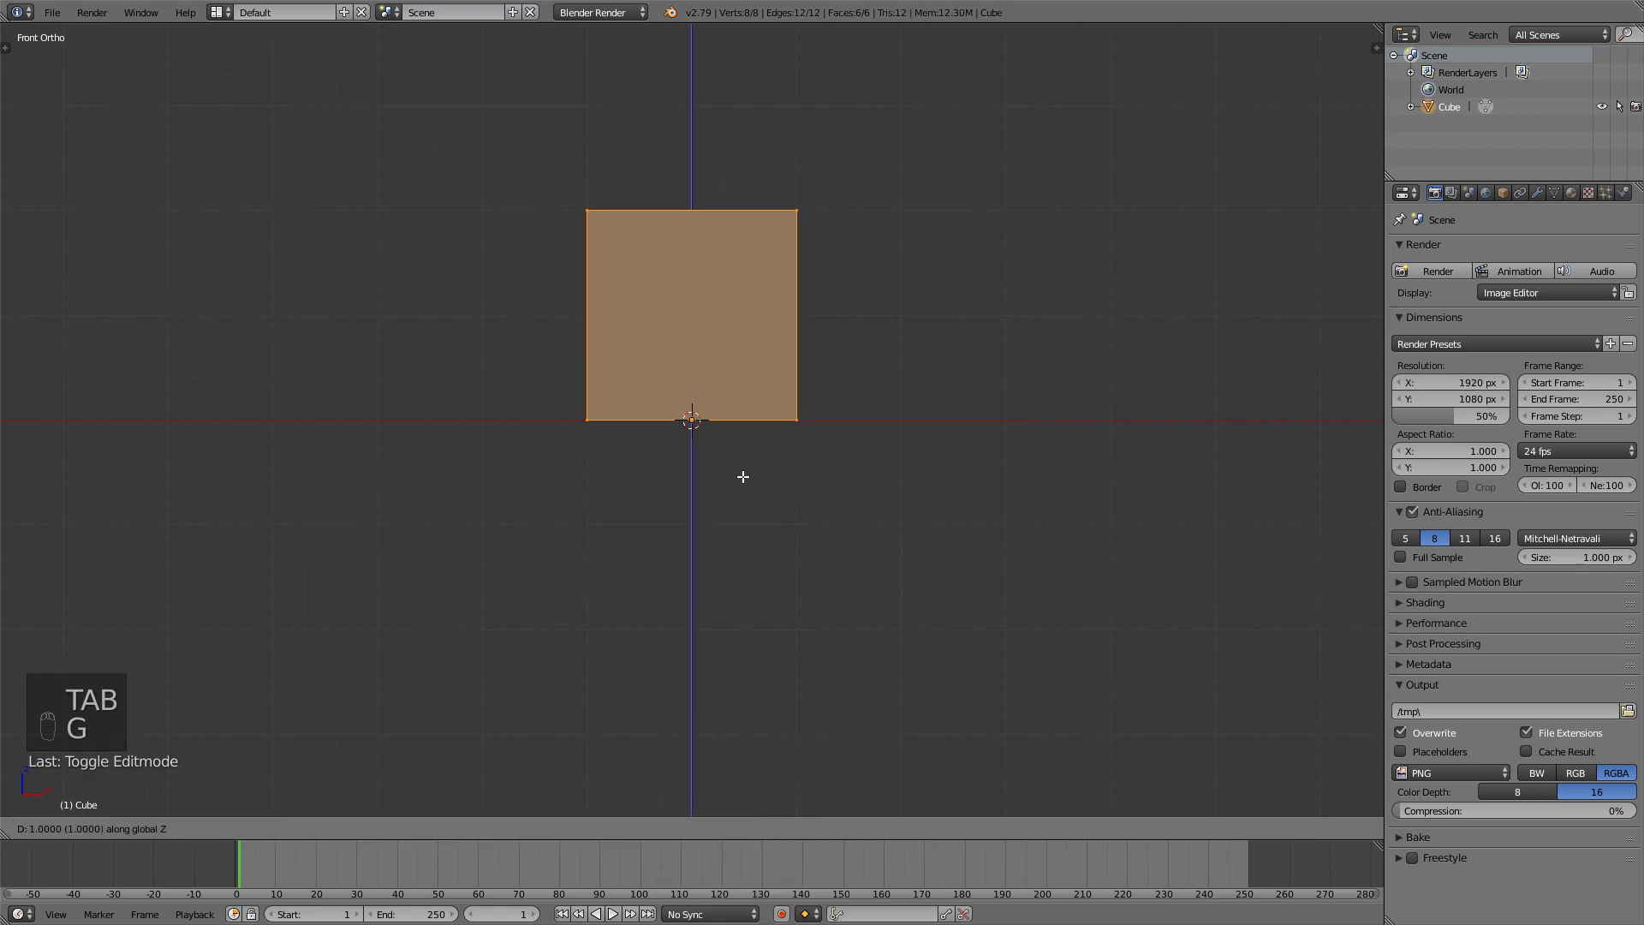
pyautogui.press('z')
pyautogui.click(649, 401)
pyautogui.moveTo(650, 402); pyautogui.dragTo(631, 455, button='middle')
pyautogui.press('z')
pyautogui.press('z')
pyautogui.press('Tab')
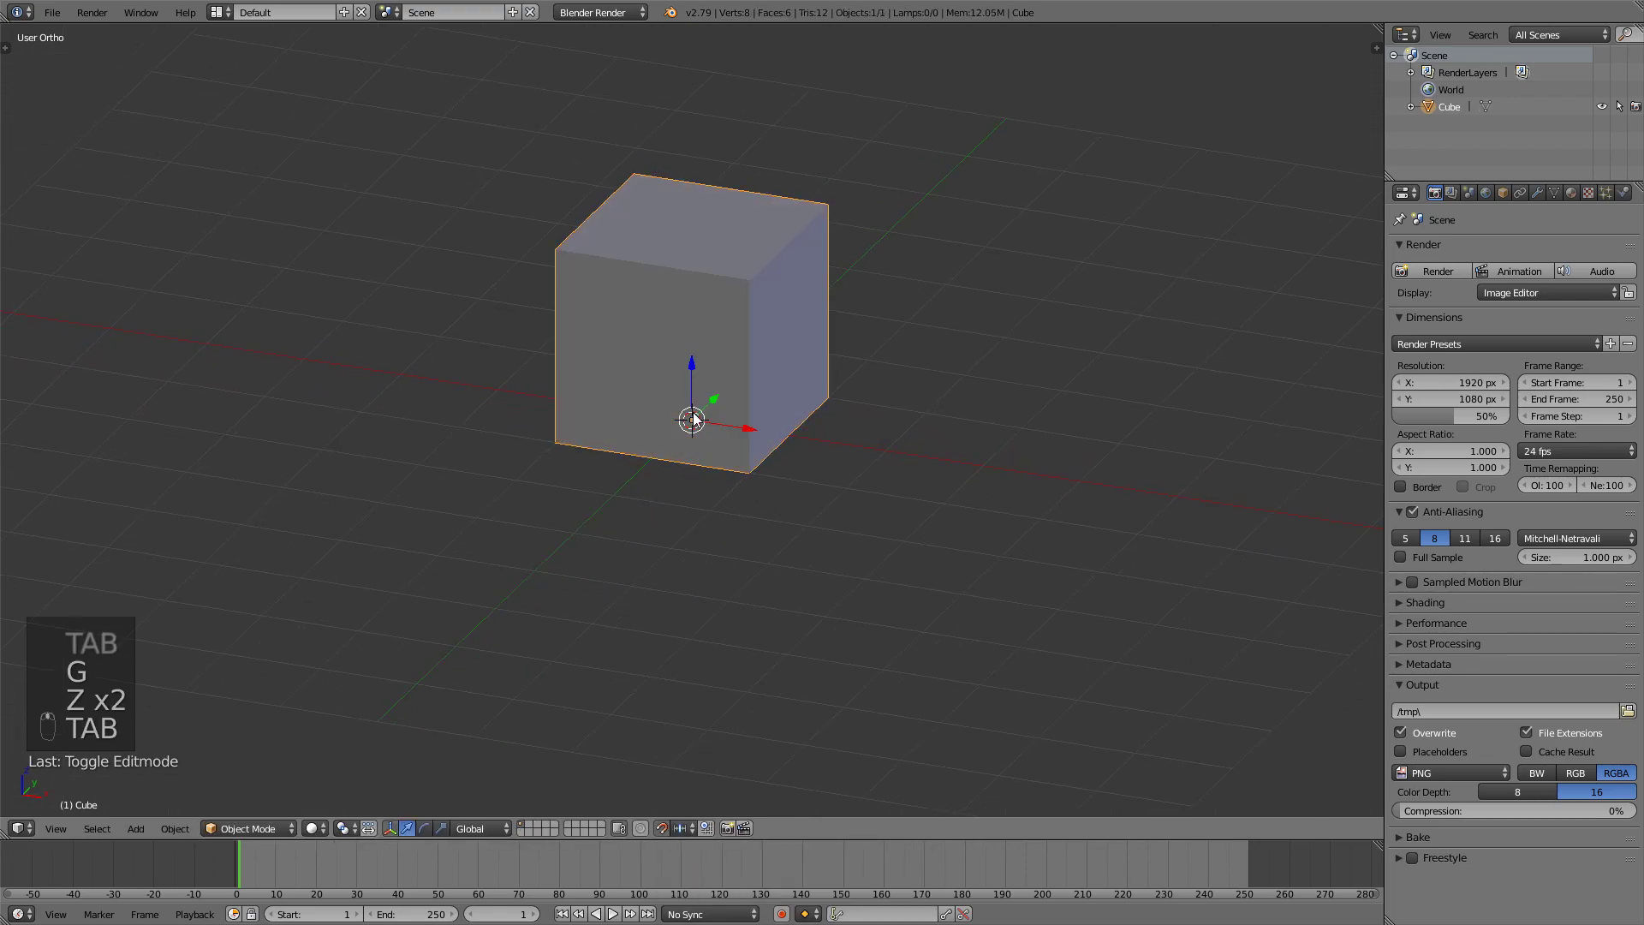
pyautogui.press('KP_1')
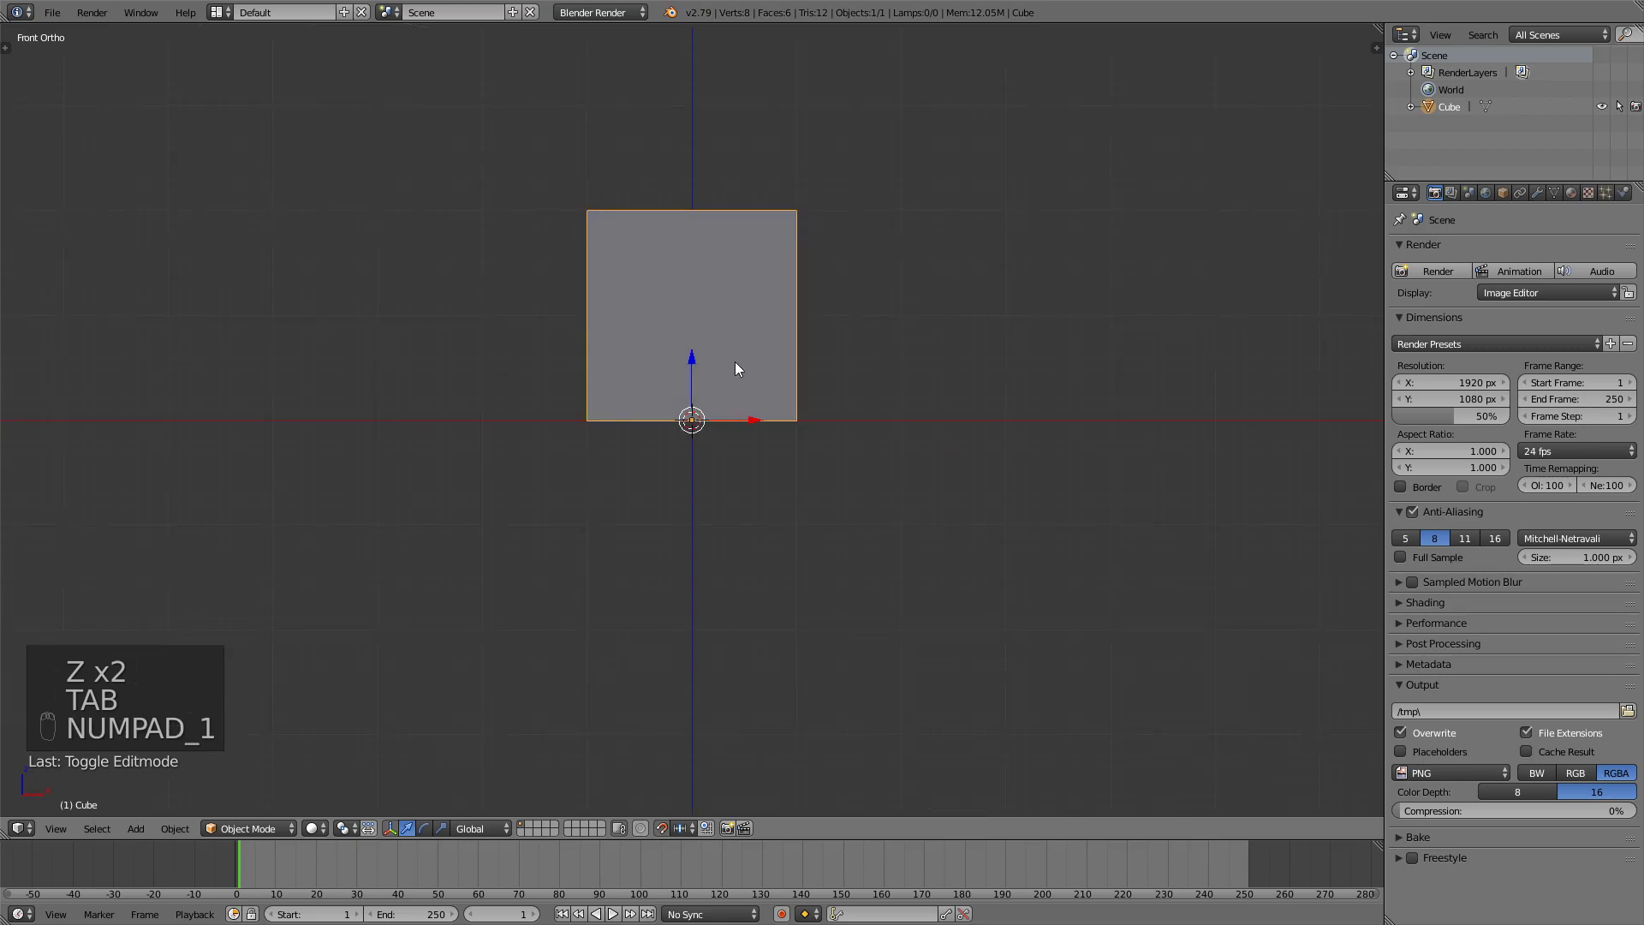
pyautogui.press('Tab')
pyautogui.keyDown('shift'); pyautogui.moveTo(736, 369); pyautogui.dragTo(706, 582, button='middle'); pyautogui.keyUp('shift')
pyautogui.scroll(-2, 706, 582)
pyautogui.rightClick(745, 422)
pyautogui.press('z')
pyautogui.press('c')
pyautogui.keyDown('shift'); pyautogui.moveTo(664, 429); pyautogui.dragTo(678, 534, button='middle'); pyautogui.keyUp('shift')
pyautogui.moveTo(617, 529); pyautogui.dragTo(725, 537)
pyautogui.press('z')
pyautogui.press('KP_1')
pyautogui.press('g')
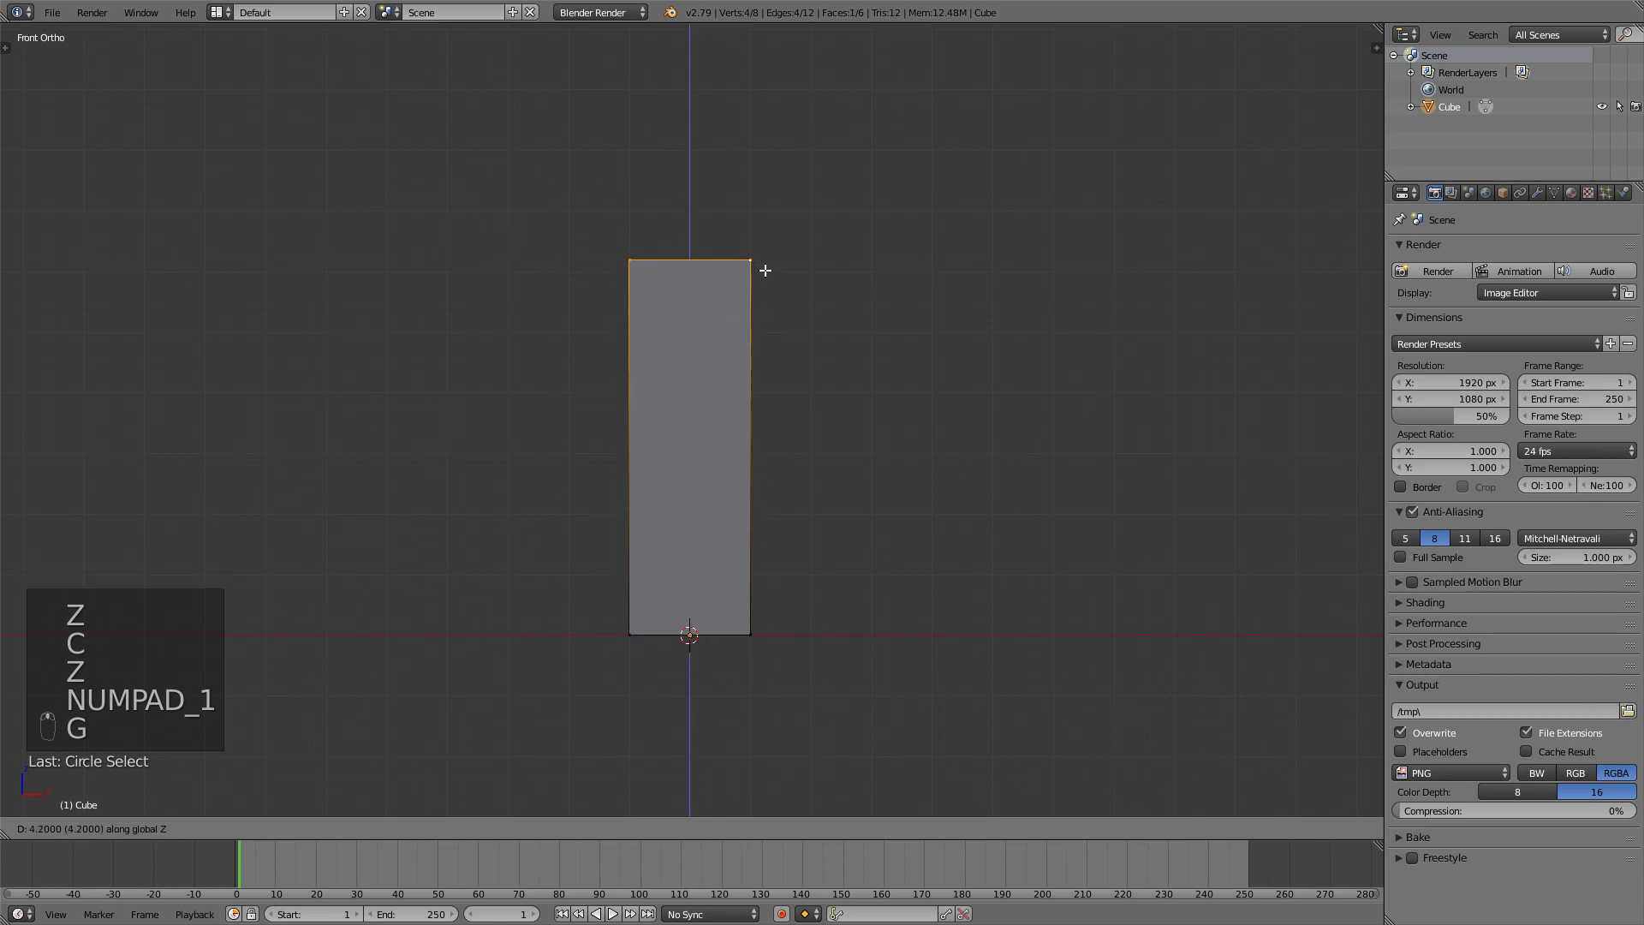
pyautogui.click(788, 106)
pyautogui.press('s')
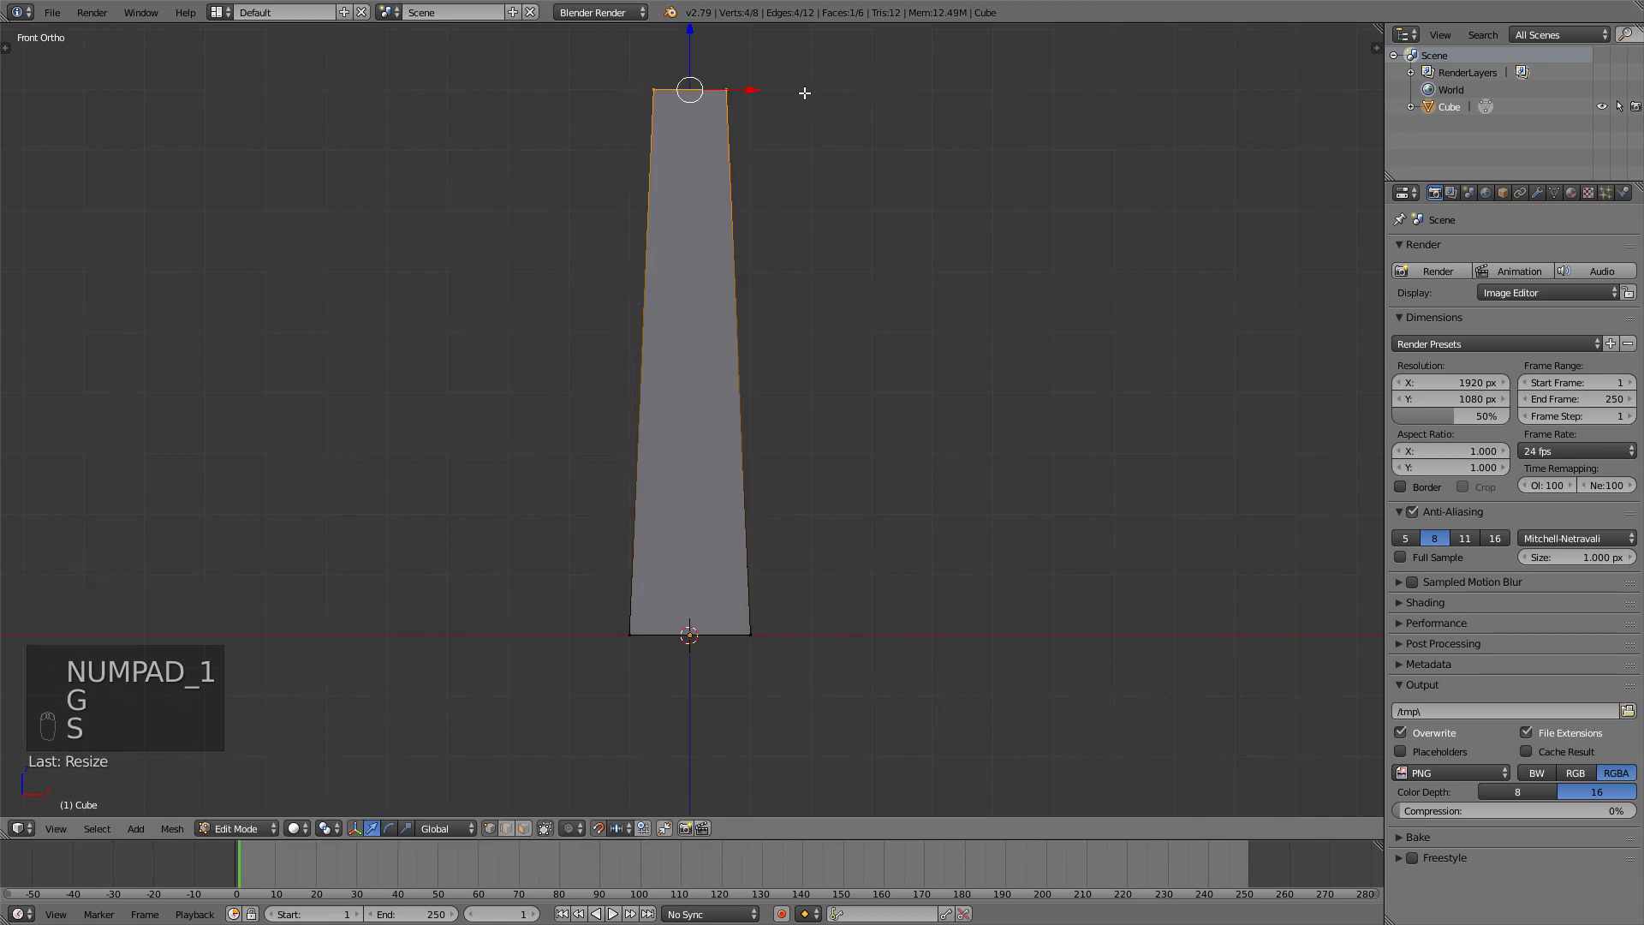
pyautogui.click(805, 99)
pyautogui.press('z')
pyautogui.press('Tab')
pyautogui.moveTo(805, 100)
pyautogui.mouseDown(button='middle')
pyautogui.moveTo(874, 335)
pyautogui.moveTo(1070, 384)
pyautogui.moveTo(846, 373)
pyautogui.moveTo(804, 394)
pyautogui.moveTo(834, 430)
pyautogui.mouseUp(button='middle')
pyautogui.press('z')
pyautogui.press('Tab')
pyautogui.press('Tab')
# Delete the tapered test cube and add a fresh cube in its place.
pyautogui.press('KP_1')
pyautogui.press('x')
pyautogui.click(859, 440)
pyautogui.hotkey('shift', 'a')
pyautogui.moveTo(856, 437)
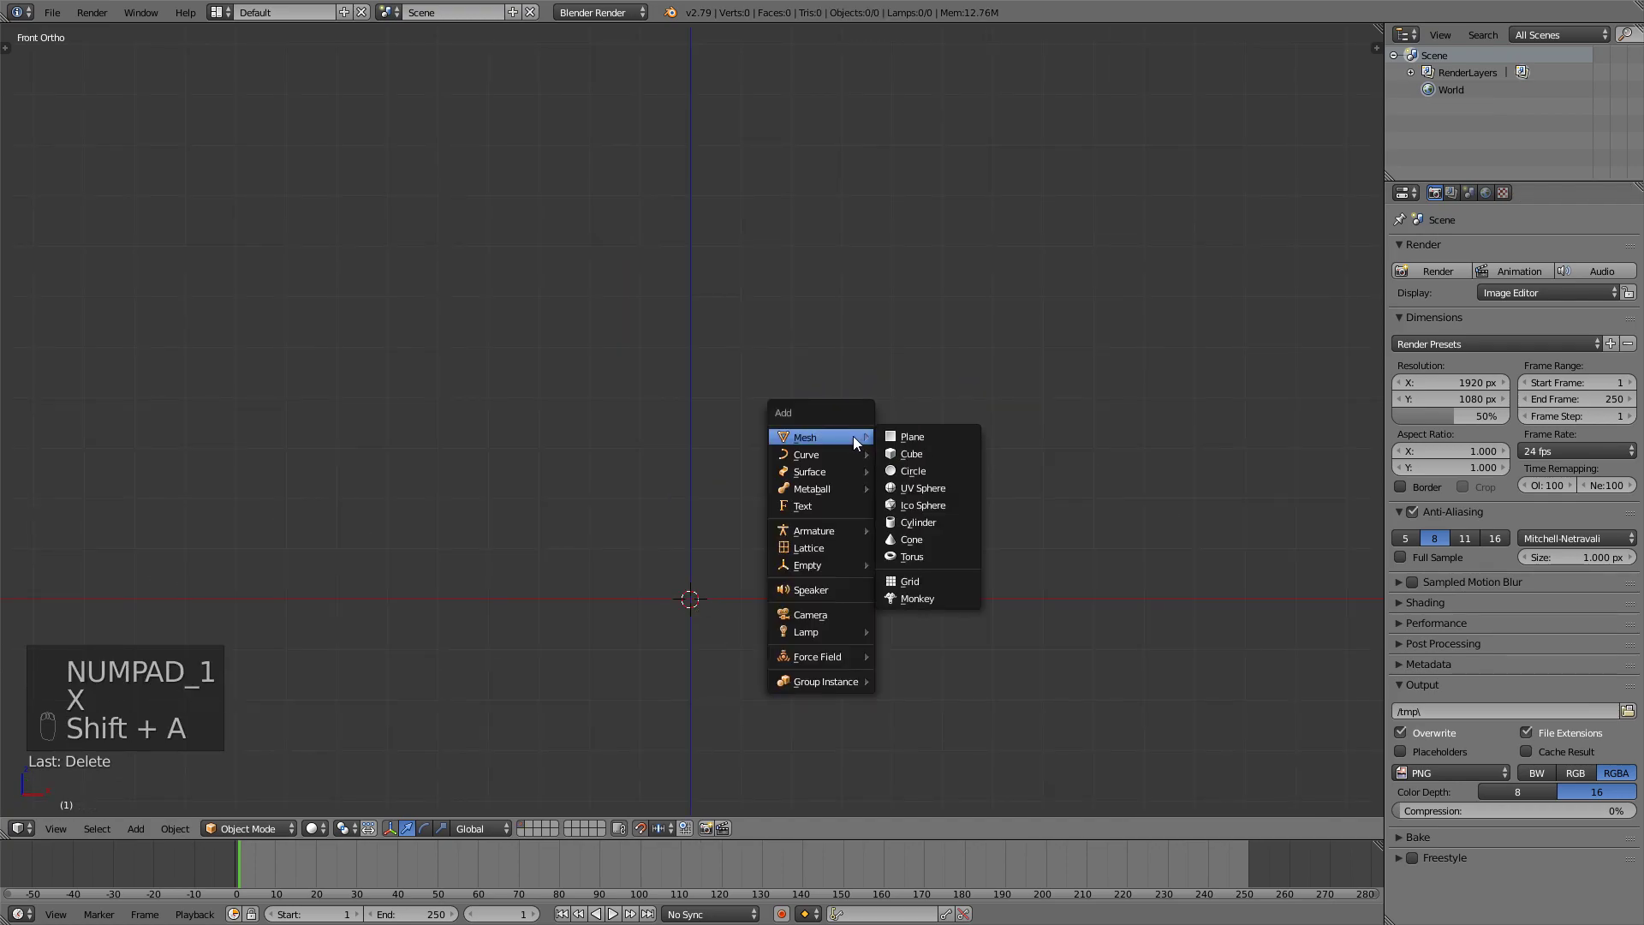
pyautogui.click(931, 452)
# In Edit Mode, merge all of the new cube's vertices into one at the center.
pyautogui.press('Tab')
pyautogui.keyDown('shift'); pyautogui.moveTo(781, 587); pyautogui.dragTo(830, 488, button='middle'); pyautogui.keyUp('shift')
pyautogui.scroll(2, 885, 504)
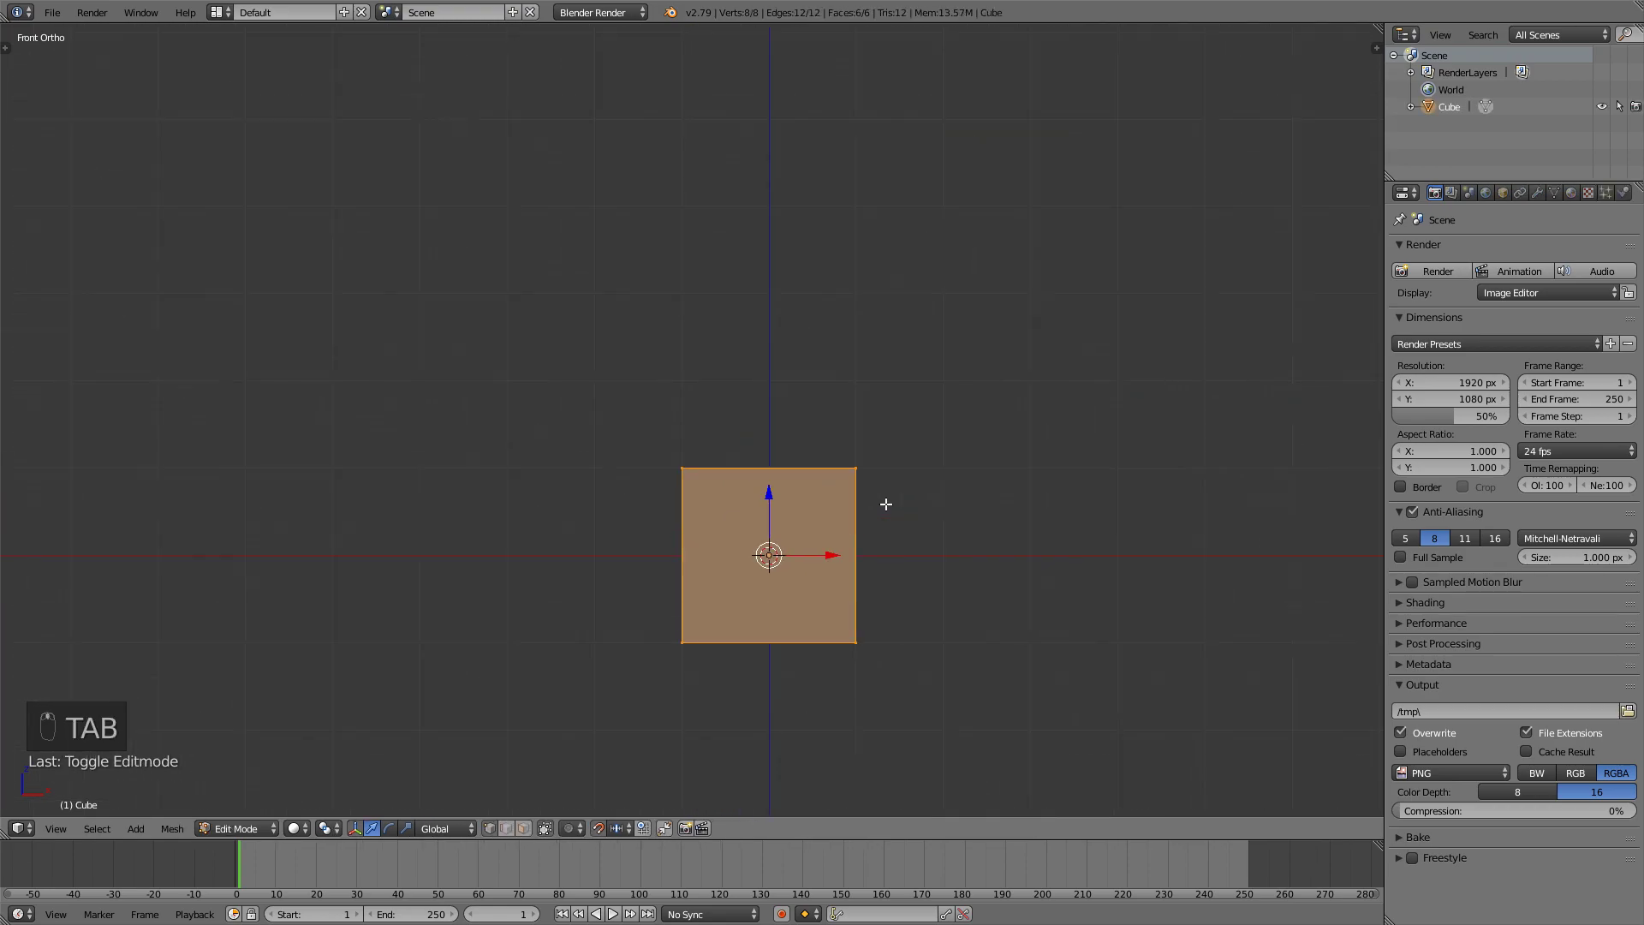
pyautogui.hotkey('alt', 'm')
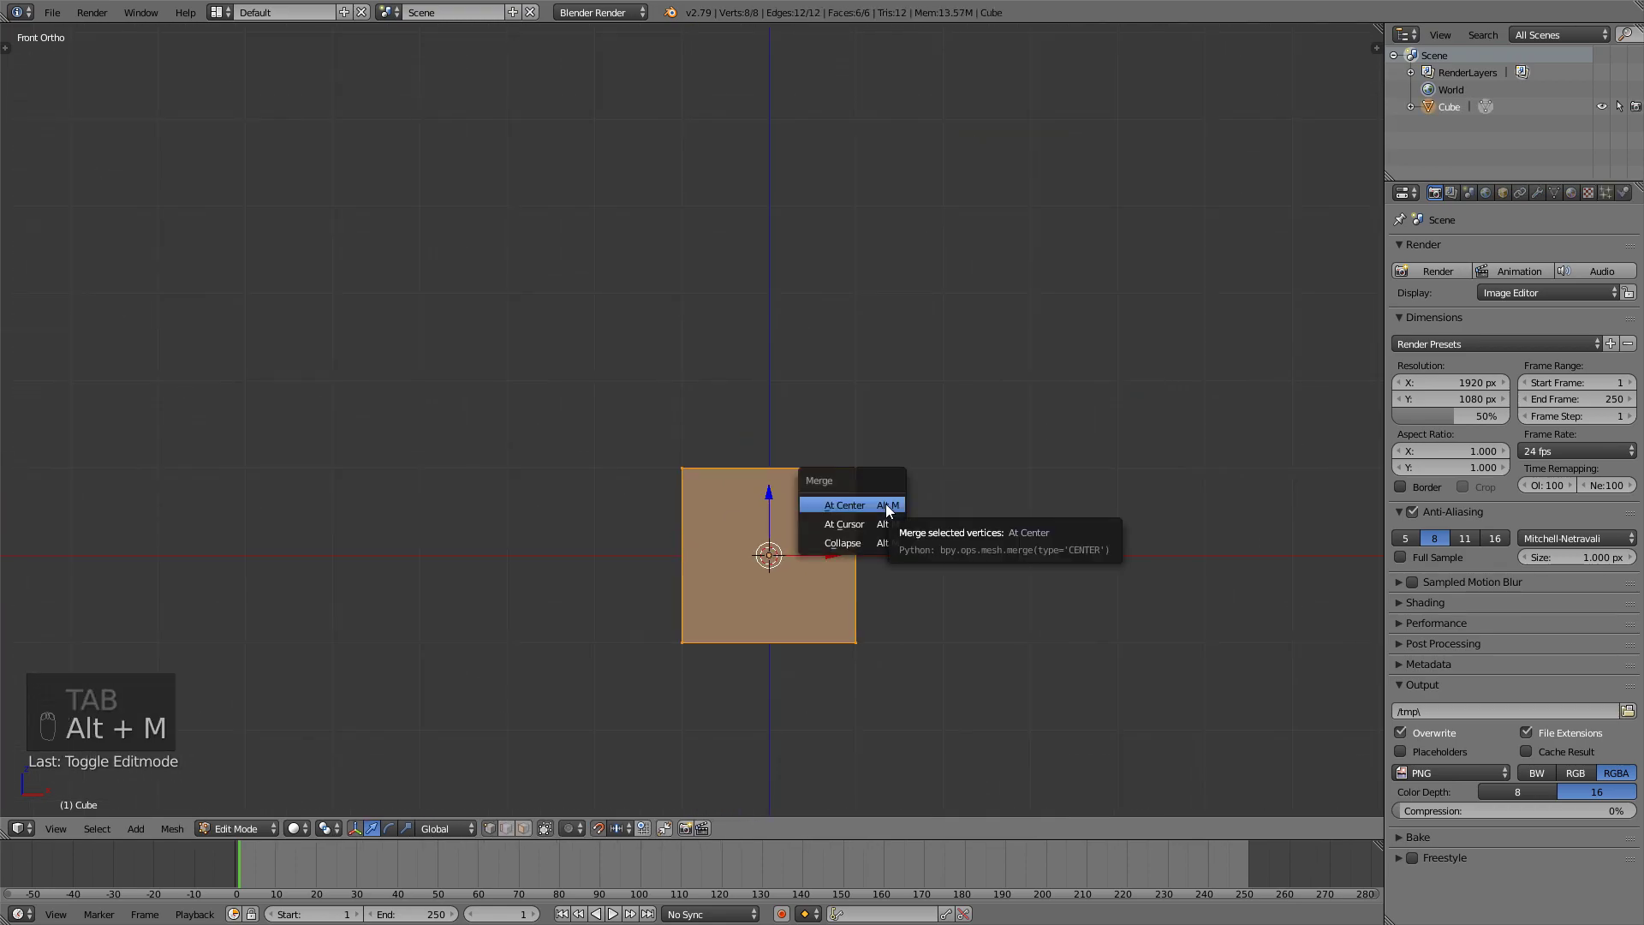
pyautogui.click(886, 506)
# Extrude the single vertex straight upward into a vertical edge.
pyautogui.scroll(2, 742, 548)
pyautogui.scroll(-2, 723, 473)
pyautogui.scroll(-1, 770, 525)
pyautogui.scroll(-1, 785, 376)
pyautogui.keyDown('shift'); pyautogui.moveTo(785, 377); pyautogui.dragTo(800, 495, button='middle'); pyautogui.keyUp('shift')
pyautogui.press('e')
pyautogui.click(797, 367)
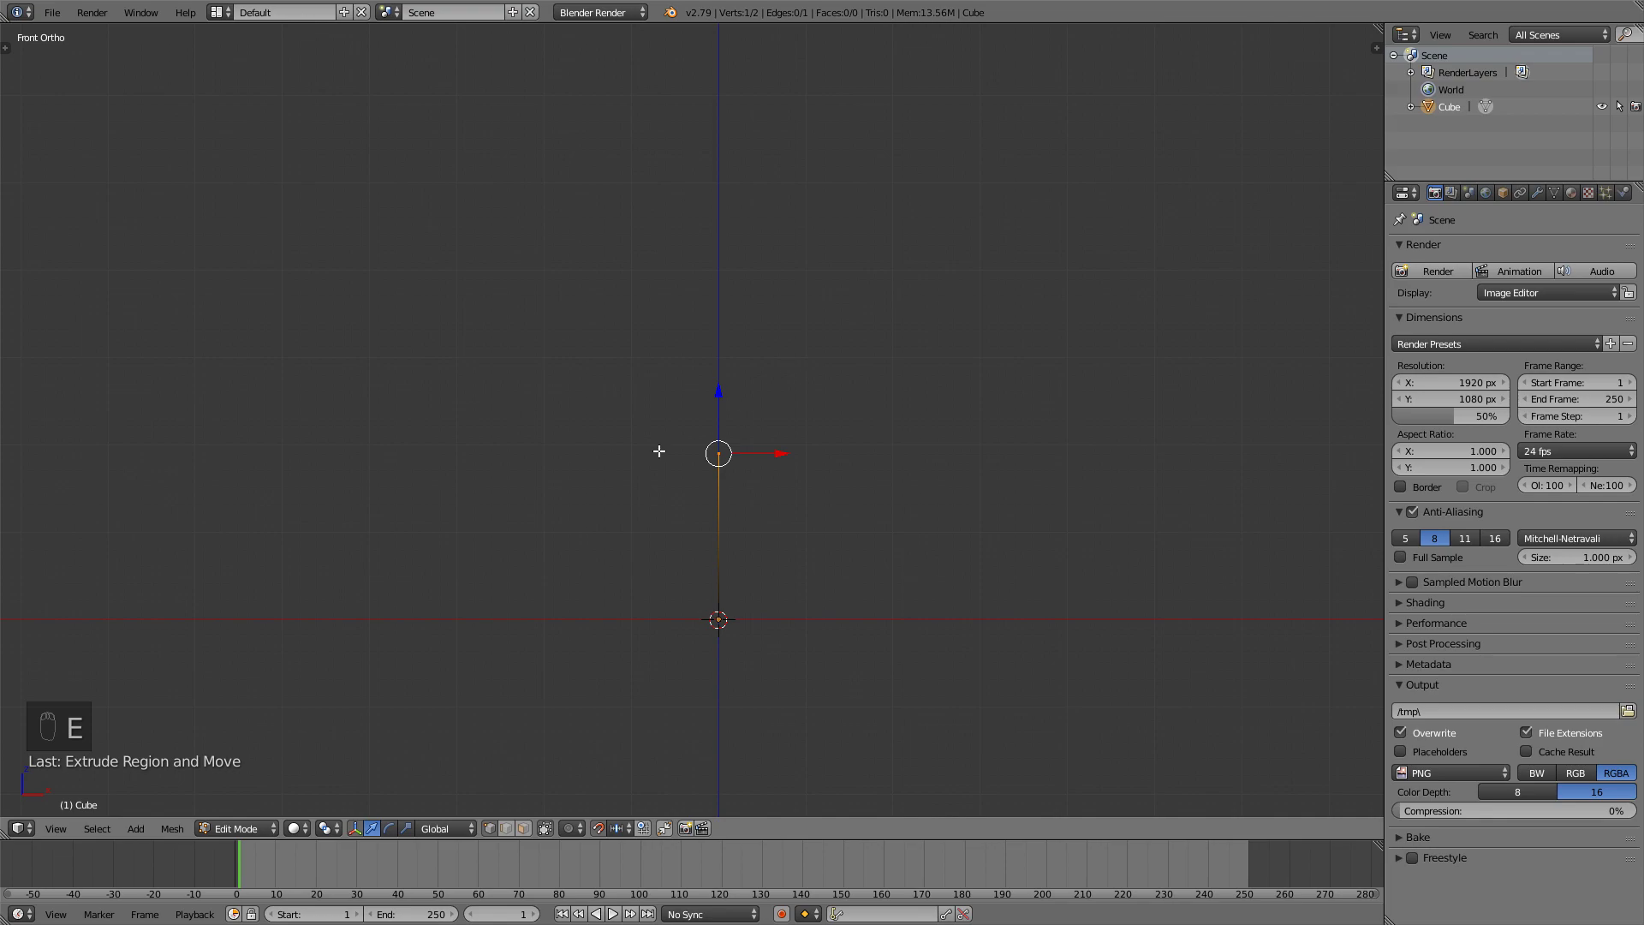
# Orbit to see the edge in 3D and bring up the Add Modifier list in the Modifiers tab.
pyautogui.press('z')
pyautogui.moveTo(782, 561); pyautogui.dragTo(815, 595, button='middle')
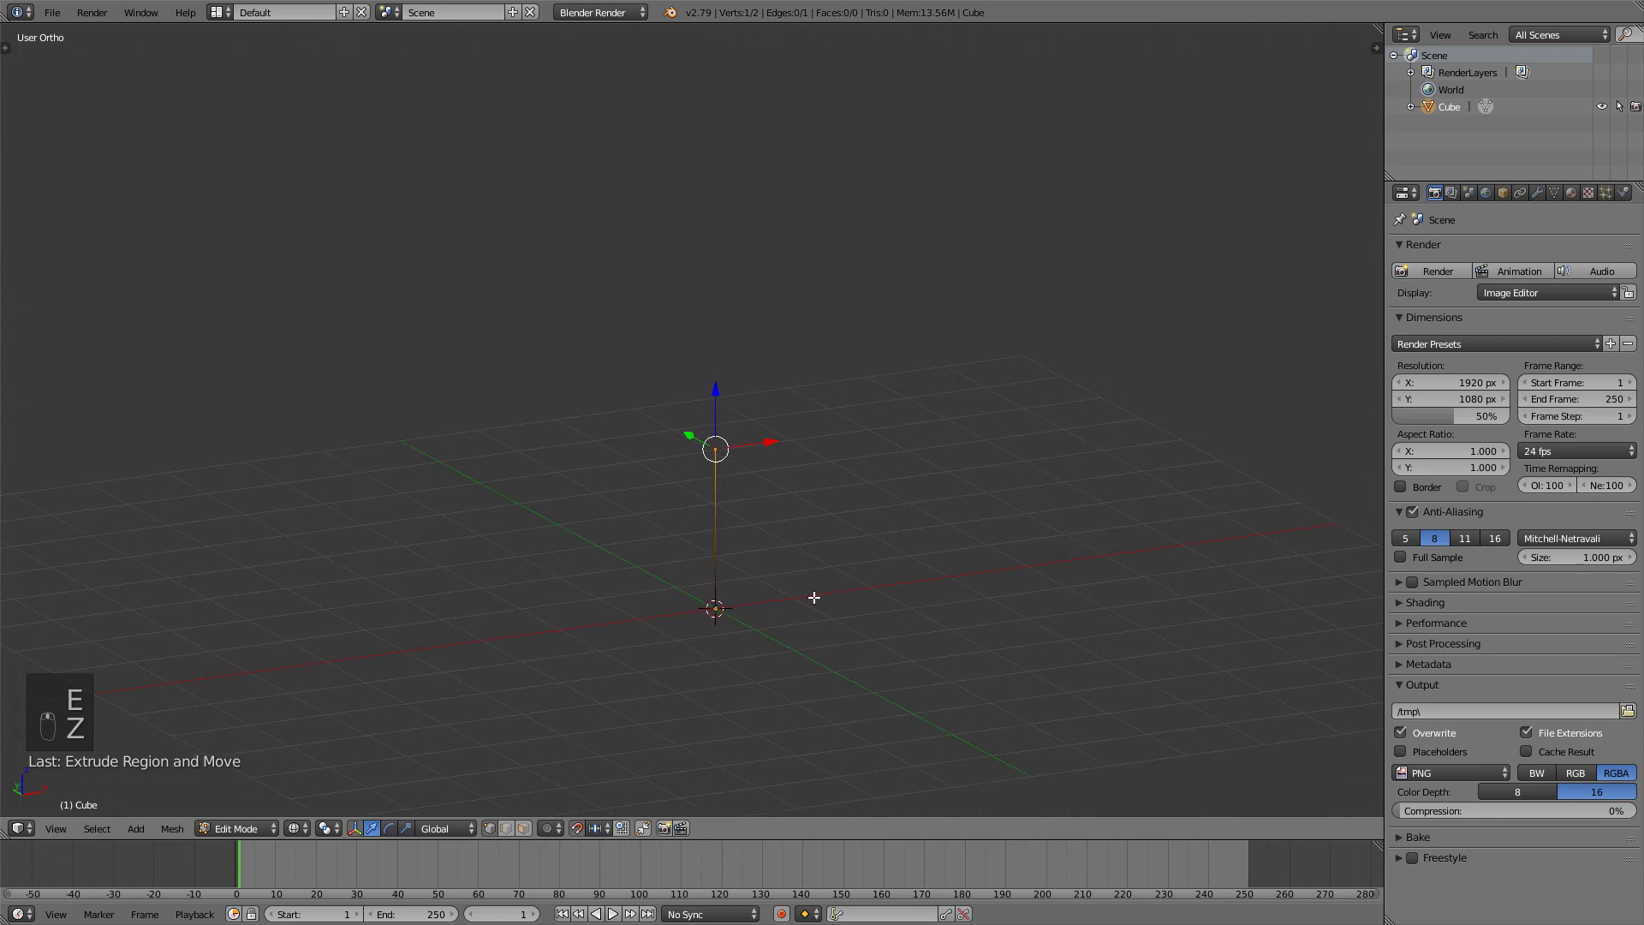
pyautogui.click(1538, 192)
pyautogui.click(1500, 249)
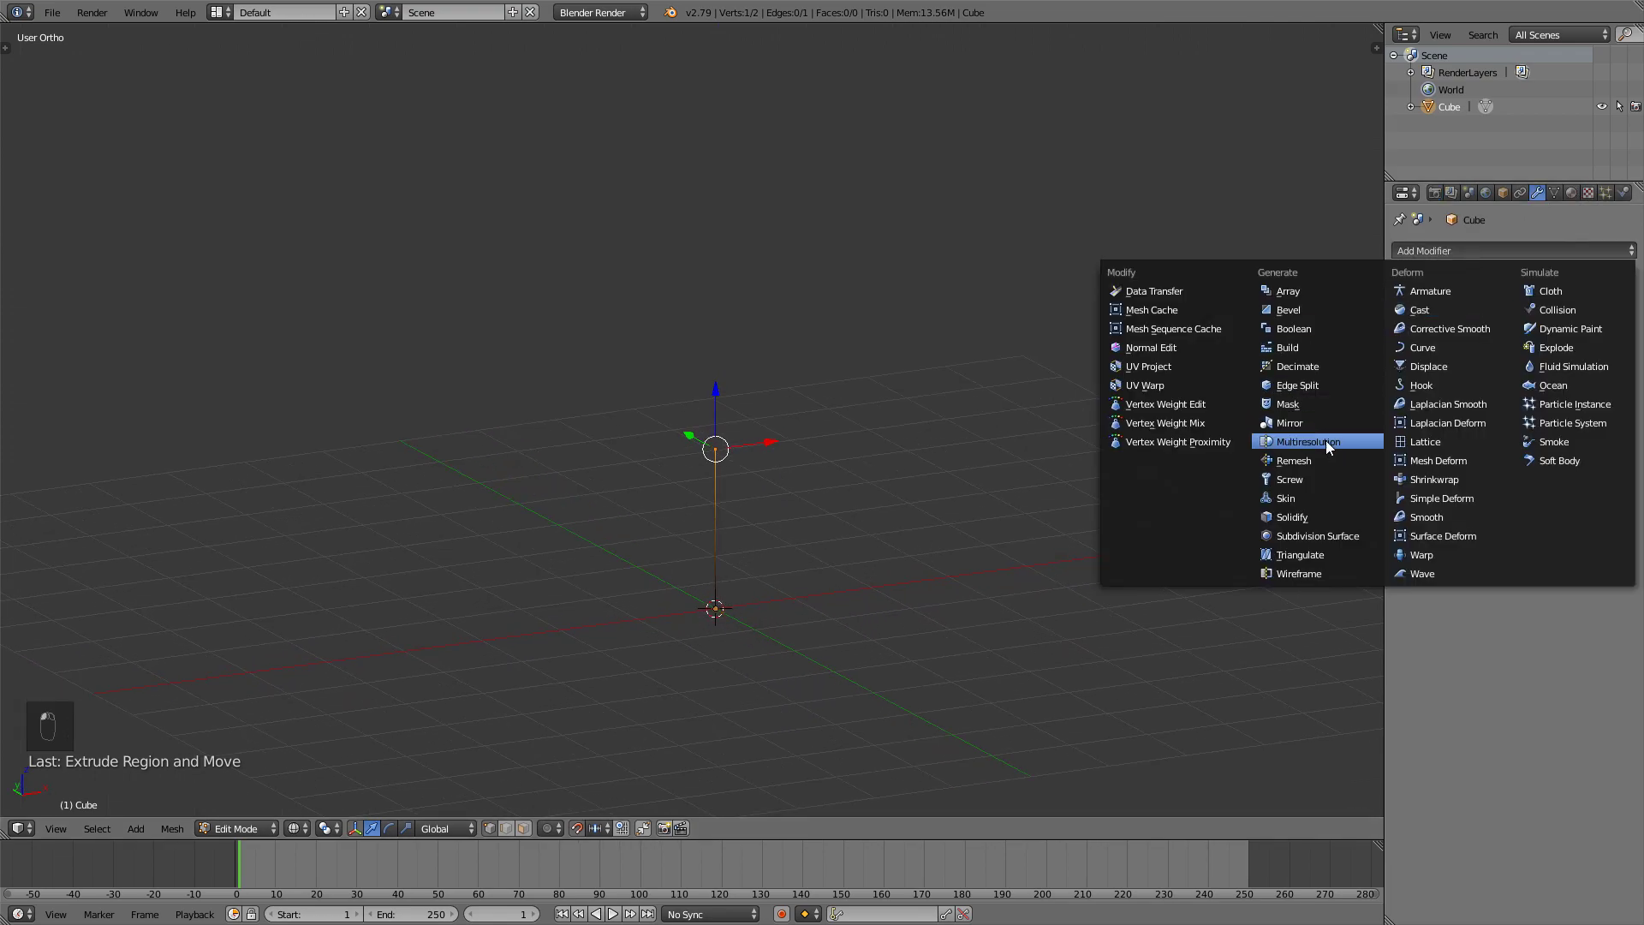
# Add the Skin modifier to the edge and view it from the front in solid display.
pyautogui.click(1291, 500)
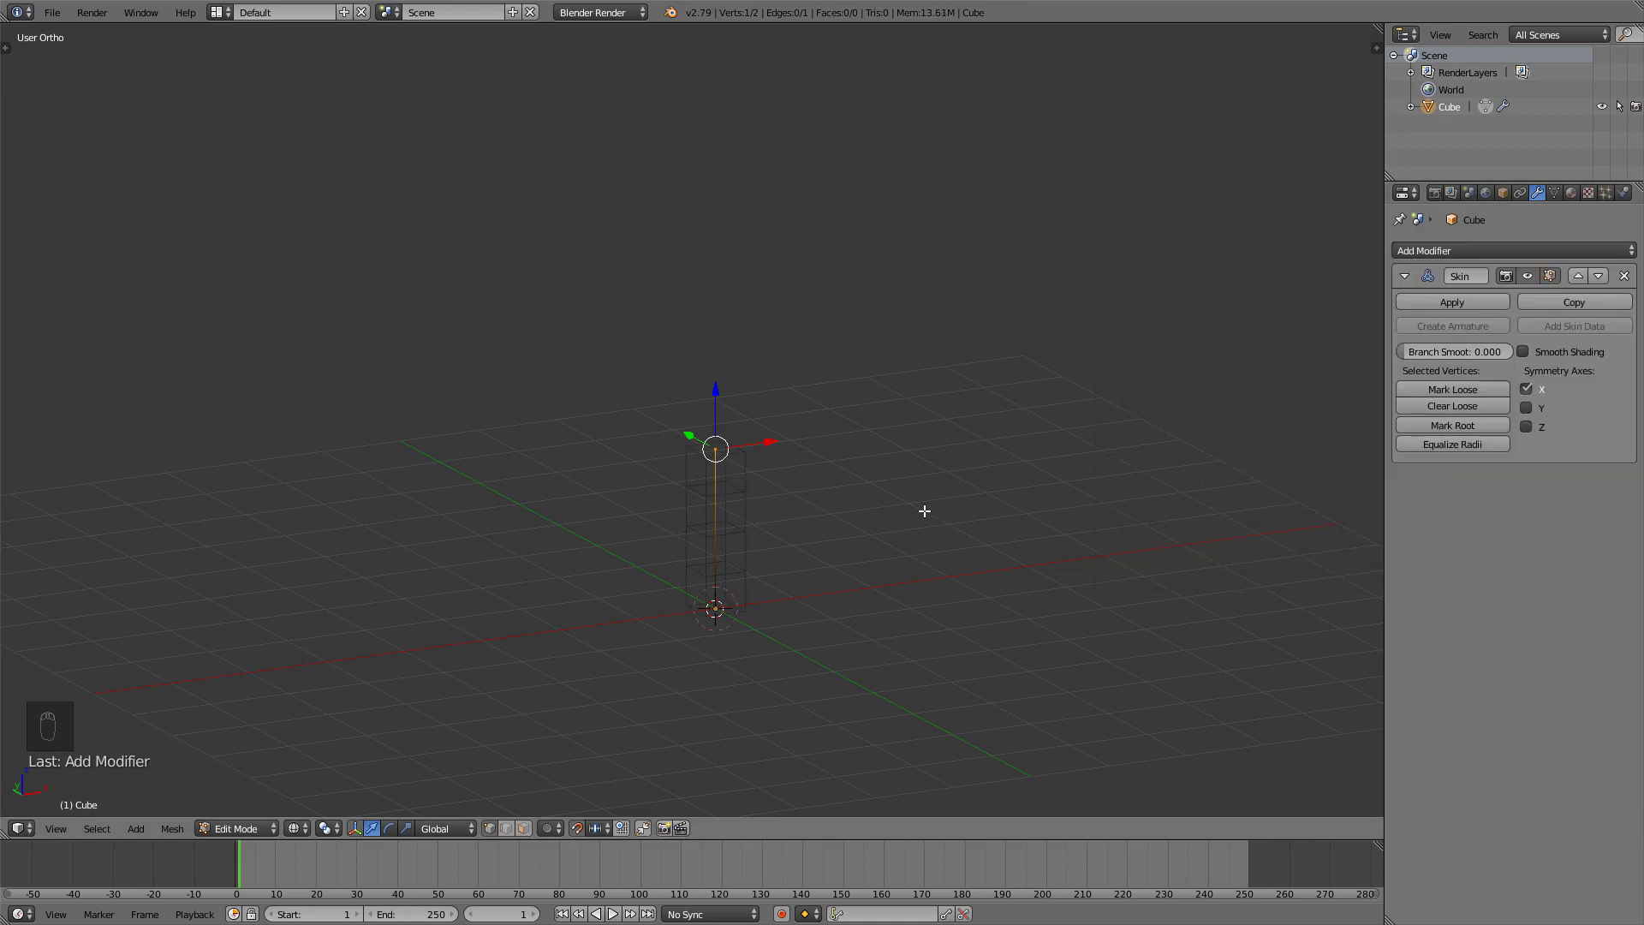
pyautogui.press('z')
pyautogui.press('KP_1')
pyautogui.keyDown('shift'); pyautogui.moveTo(715, 448); pyautogui.dragTo(777, 499, button='middle'); pyautogui.keyUp('shift')
# Extrude two more vertices upward to make a three-segment bent trunk.
pyautogui.press('e')
pyautogui.click(761, 291)
pyautogui.press('e')
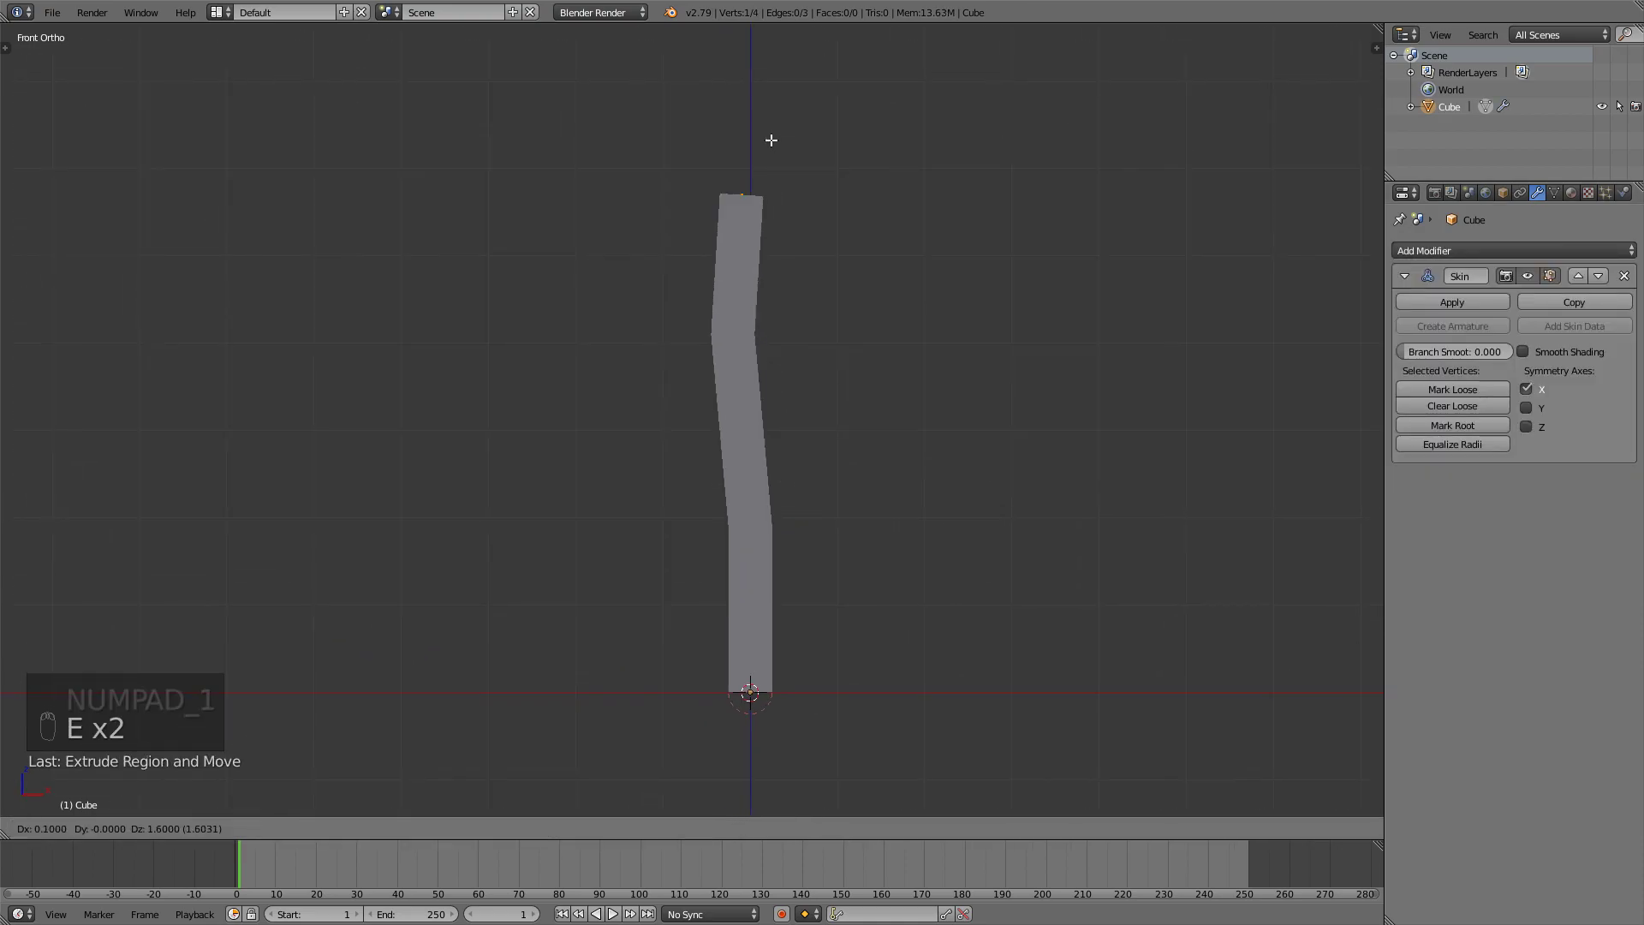
pyautogui.click(770, 136)
pyautogui.scroll(-2, 817, 334)
pyautogui.moveTo(804, 367); pyautogui.dragTo(890, 449, button='middle')
# Apply the Skin modifier so the trunk's thickness becomes real geometry.
pyautogui.press('Tab')
pyautogui.press('Tab')
pyautogui.click(1464, 298)
pyautogui.press('Tab')
pyautogui.click(1464, 298)
pyautogui.press('Tab')
# Circle-select the bottom ring of trunk vertices in front wireframe view.
pyautogui.rightClick(774, 595)
pyautogui.press('KP_1')
pyautogui.press('z')
pyautogui.press('c')
pyautogui.moveTo(744, 608); pyautogui.dragTo(660, 650)
pyautogui.rightClick(811, 602)
# With proportional editing on, scale the trunk's base outward by 1.3 and return to Object Mode.
pyautogui.press('o')
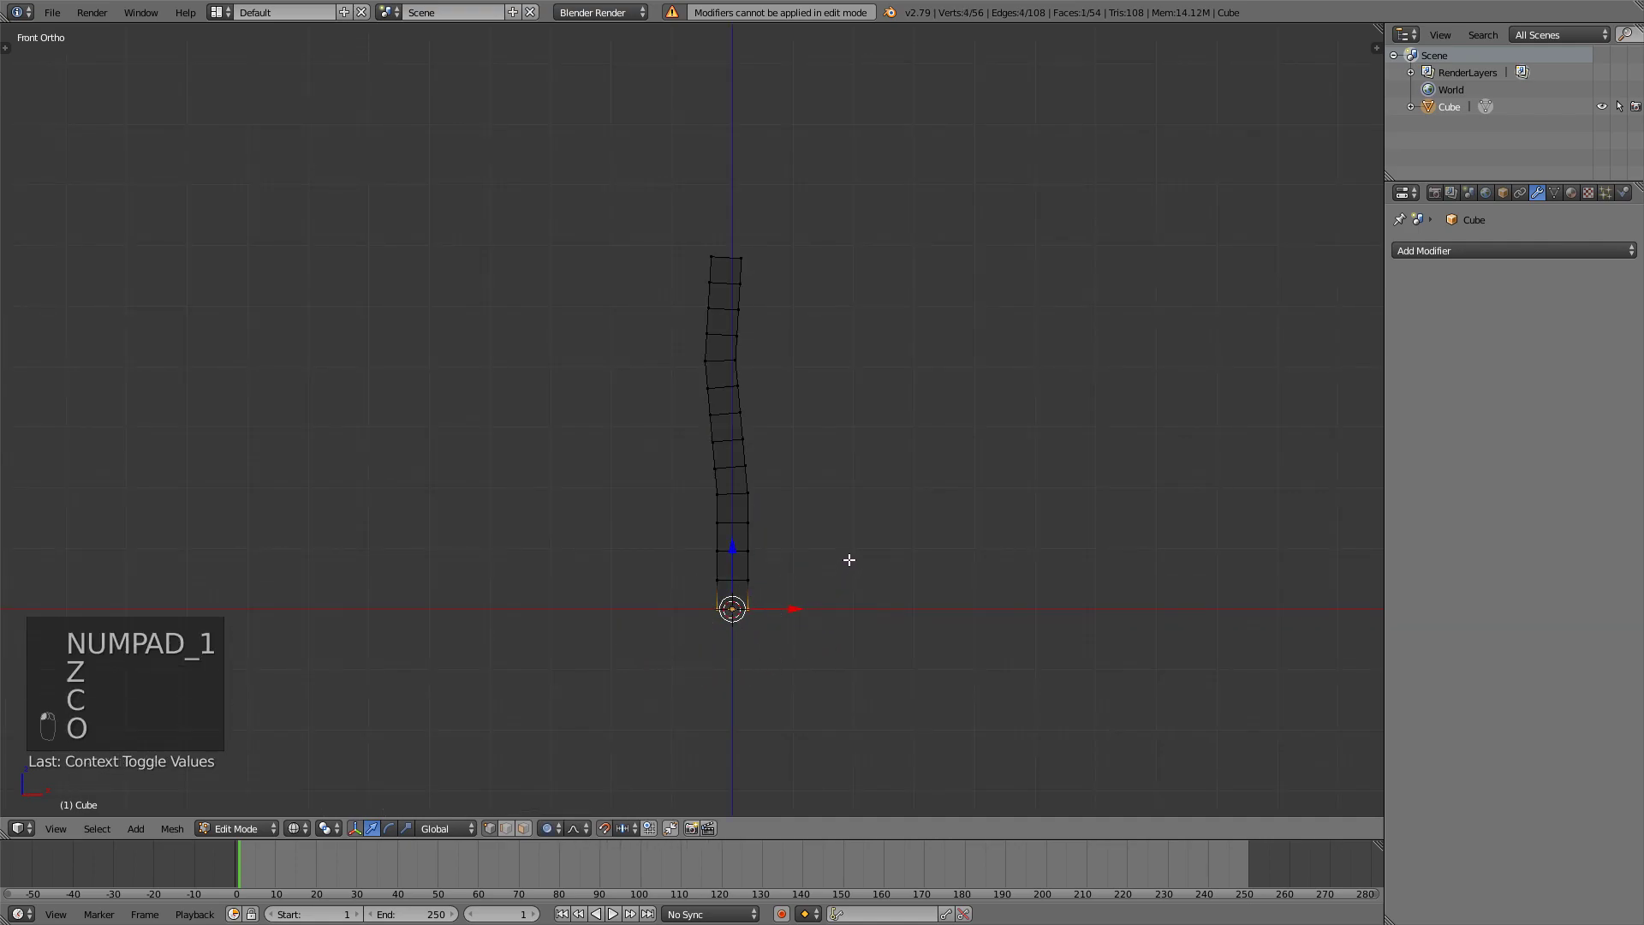
pyautogui.press('z')
pyautogui.scroll(-1, 849, 552)
pyautogui.press('s')
pyautogui.scroll(-14, 895, 515)
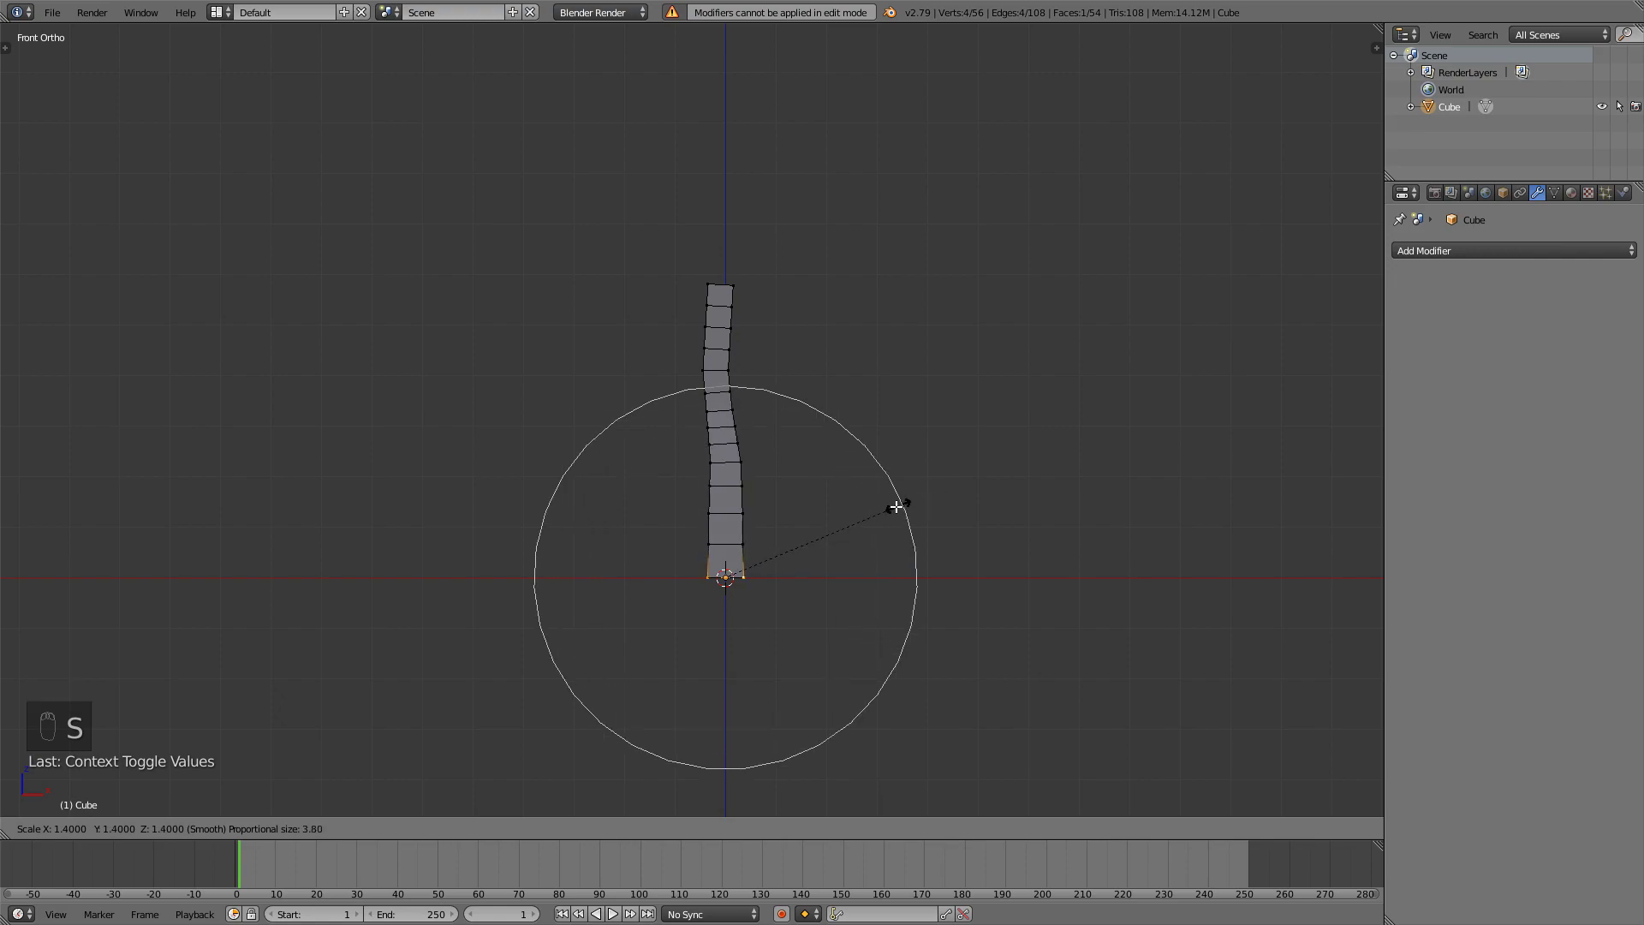
pyautogui.scroll(-3, 900, 509)
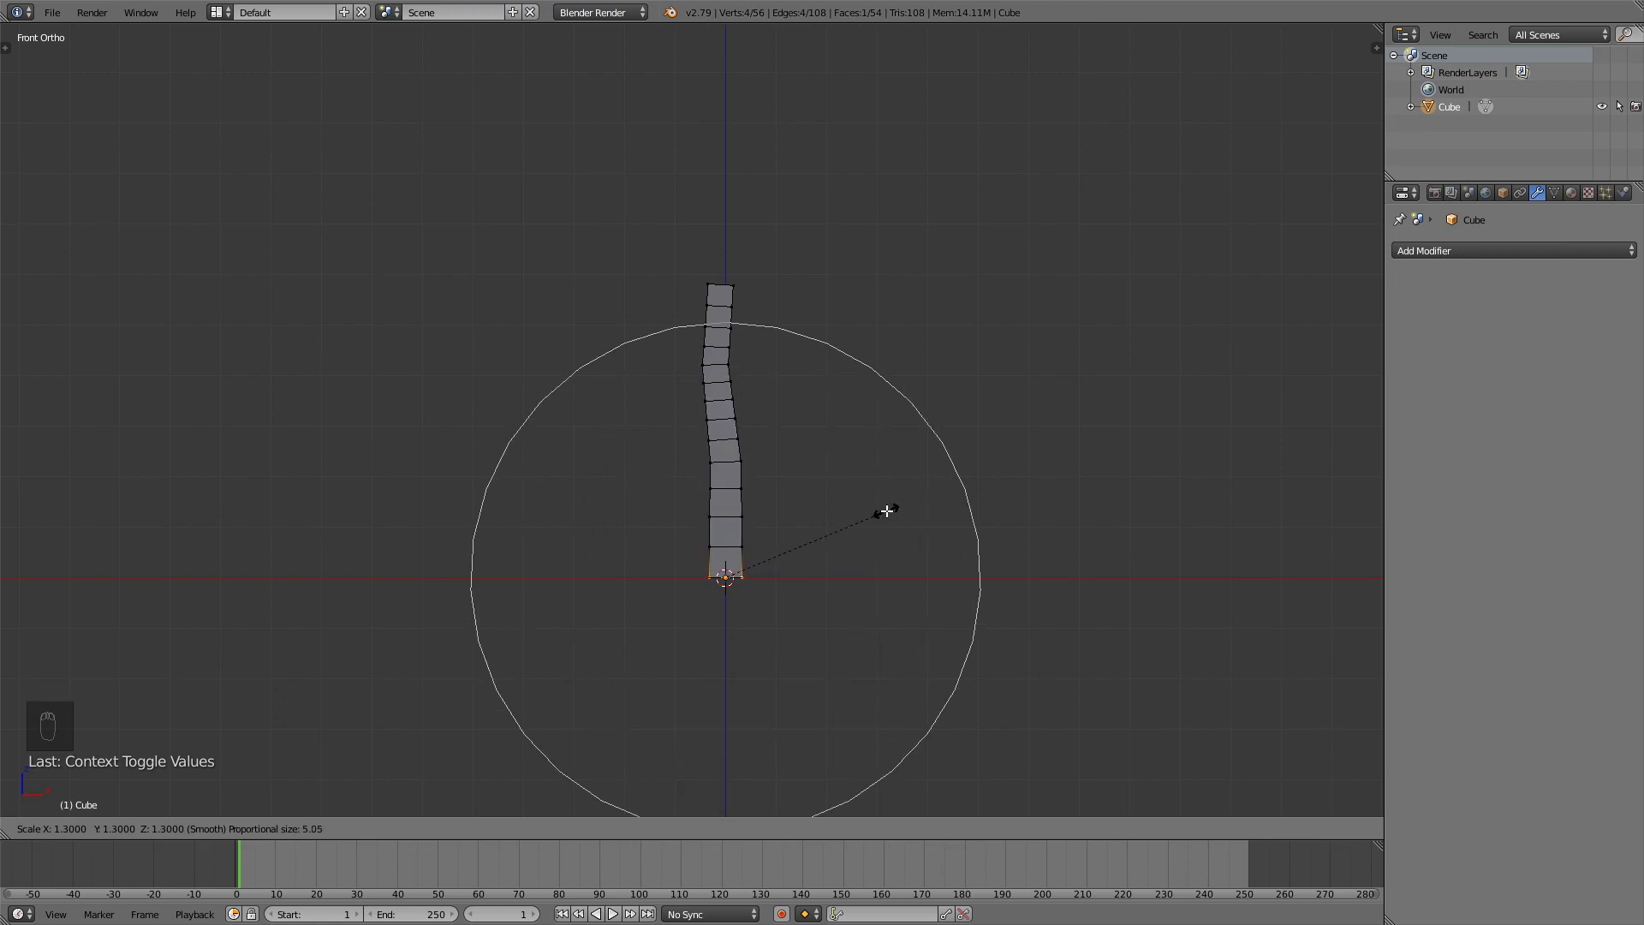
pyautogui.click(899, 507)
pyautogui.moveTo(899, 507); pyautogui.dragTo(813, 572, button='middle')
pyautogui.press('Tab')
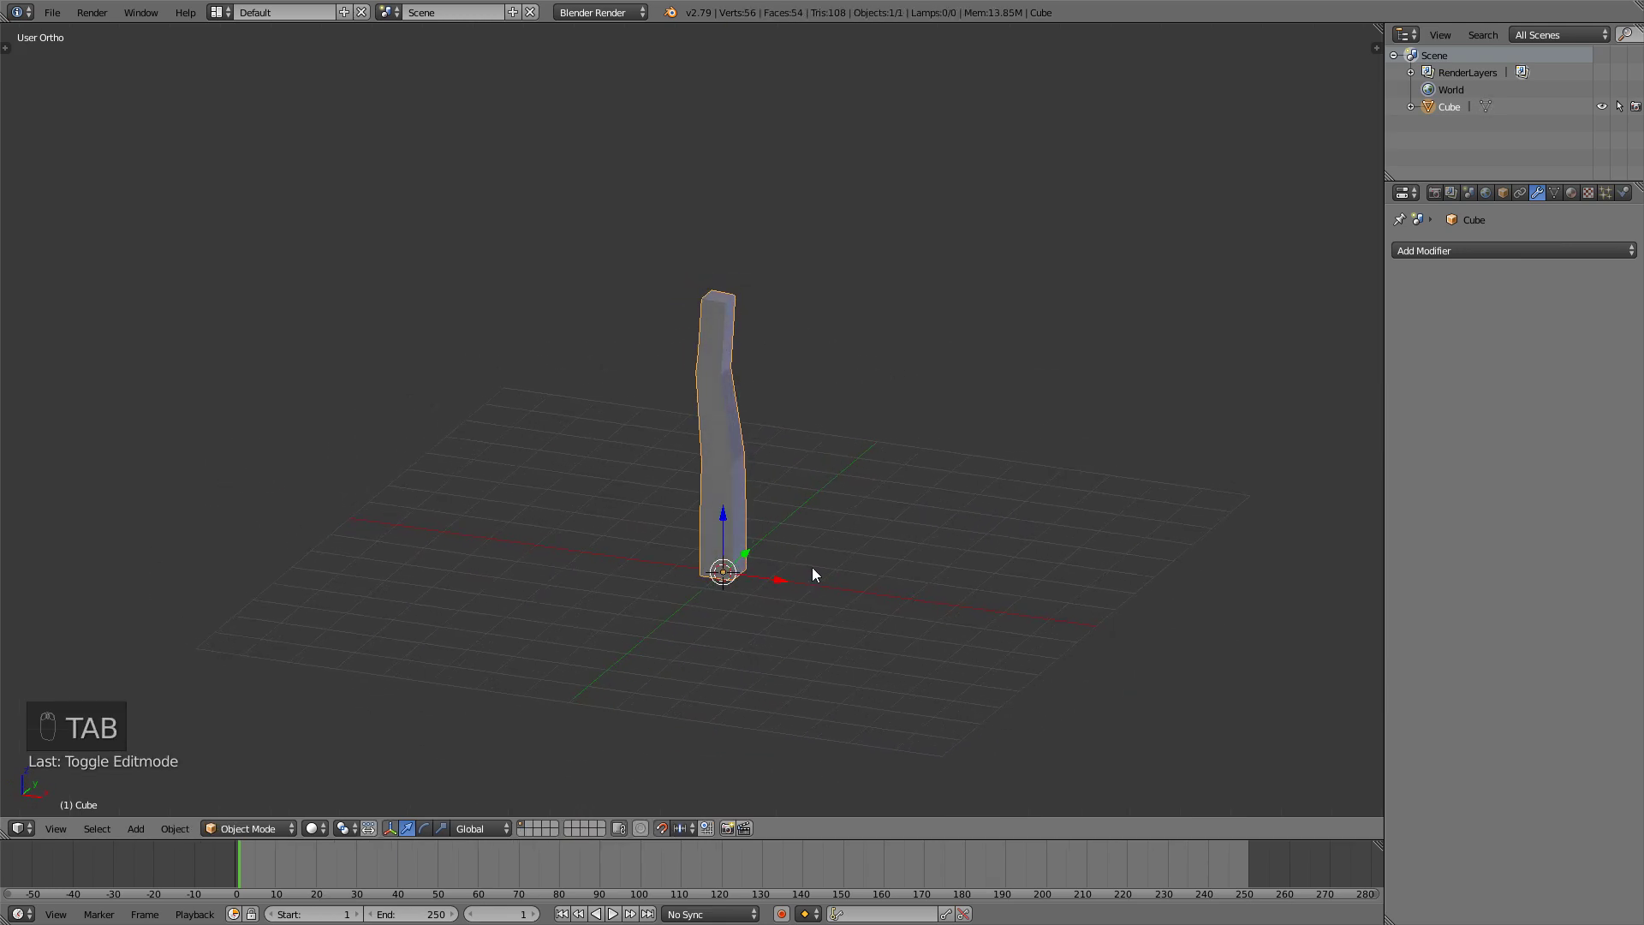
pyautogui.press('KP_1')
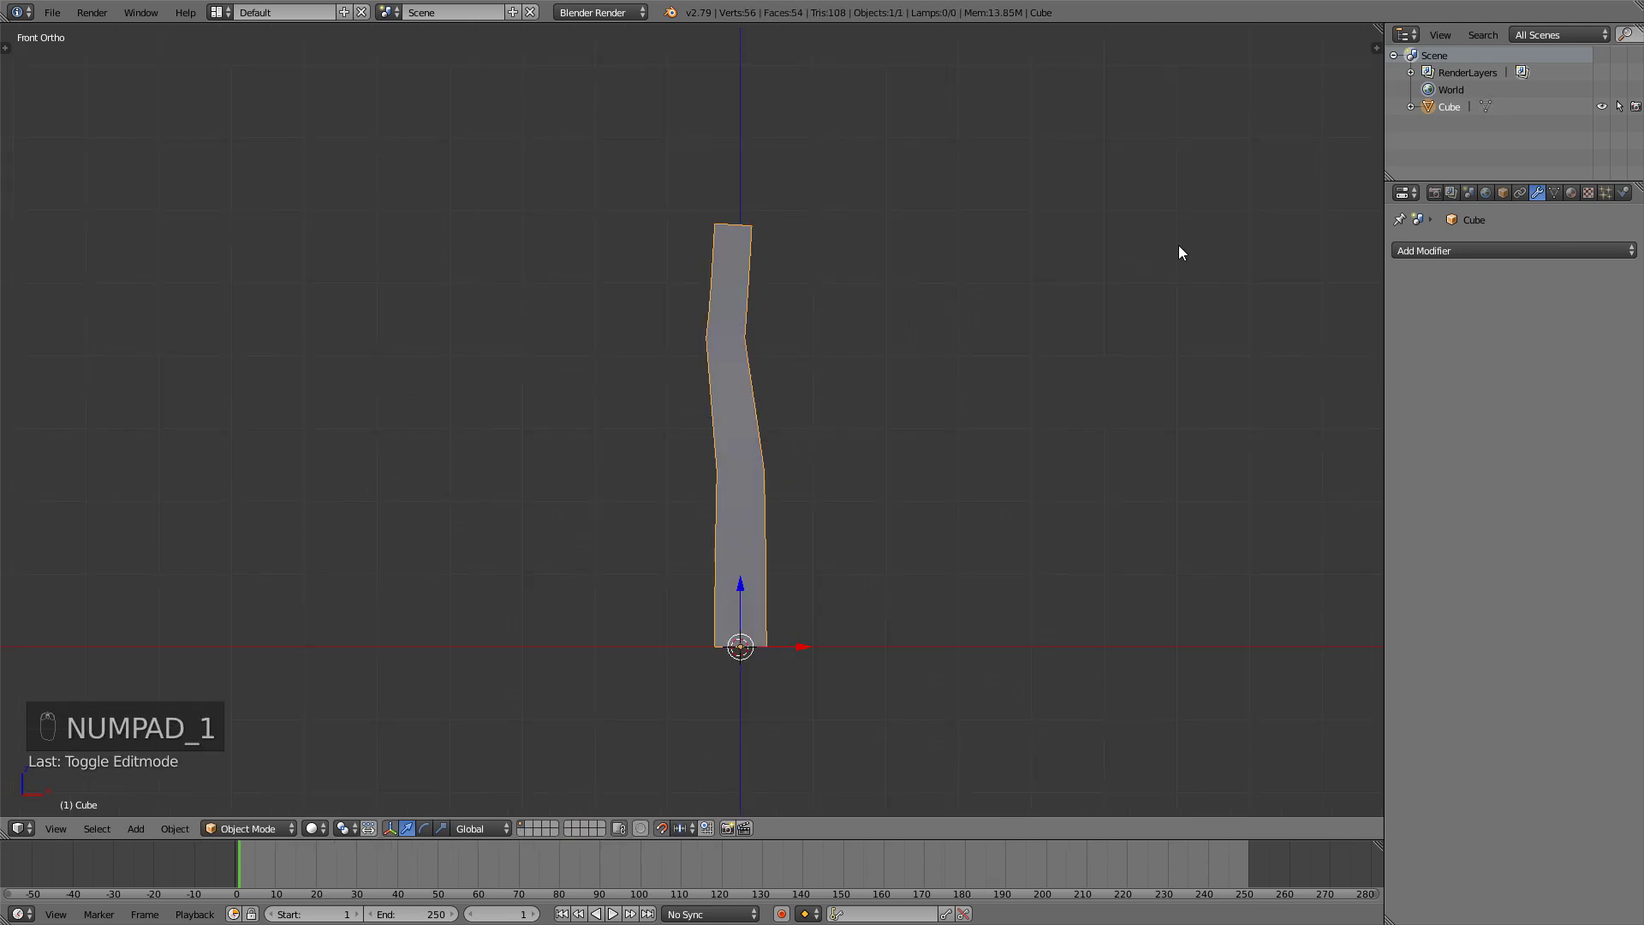
# Rename the trunk object to 'tree'.
pyautogui.doubleClick(1448, 106)
pyautogui.write('tree')
pyautogui.press('Return')
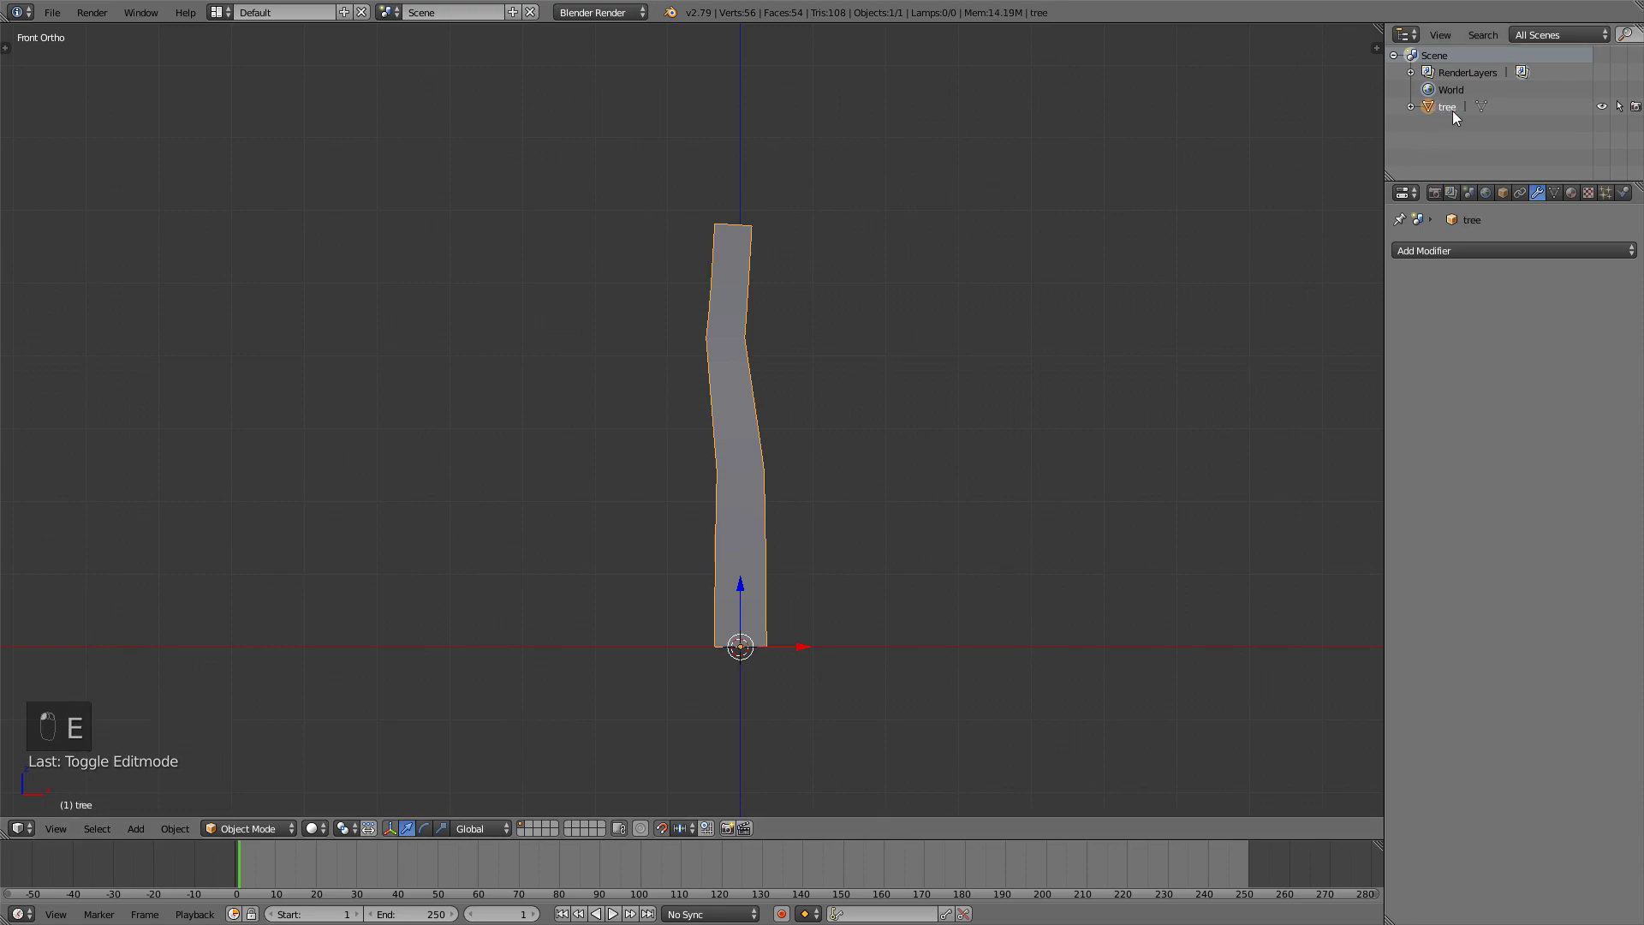
pyautogui.moveTo(1370, 146); pyautogui.dragTo(899, 526, button='middle')
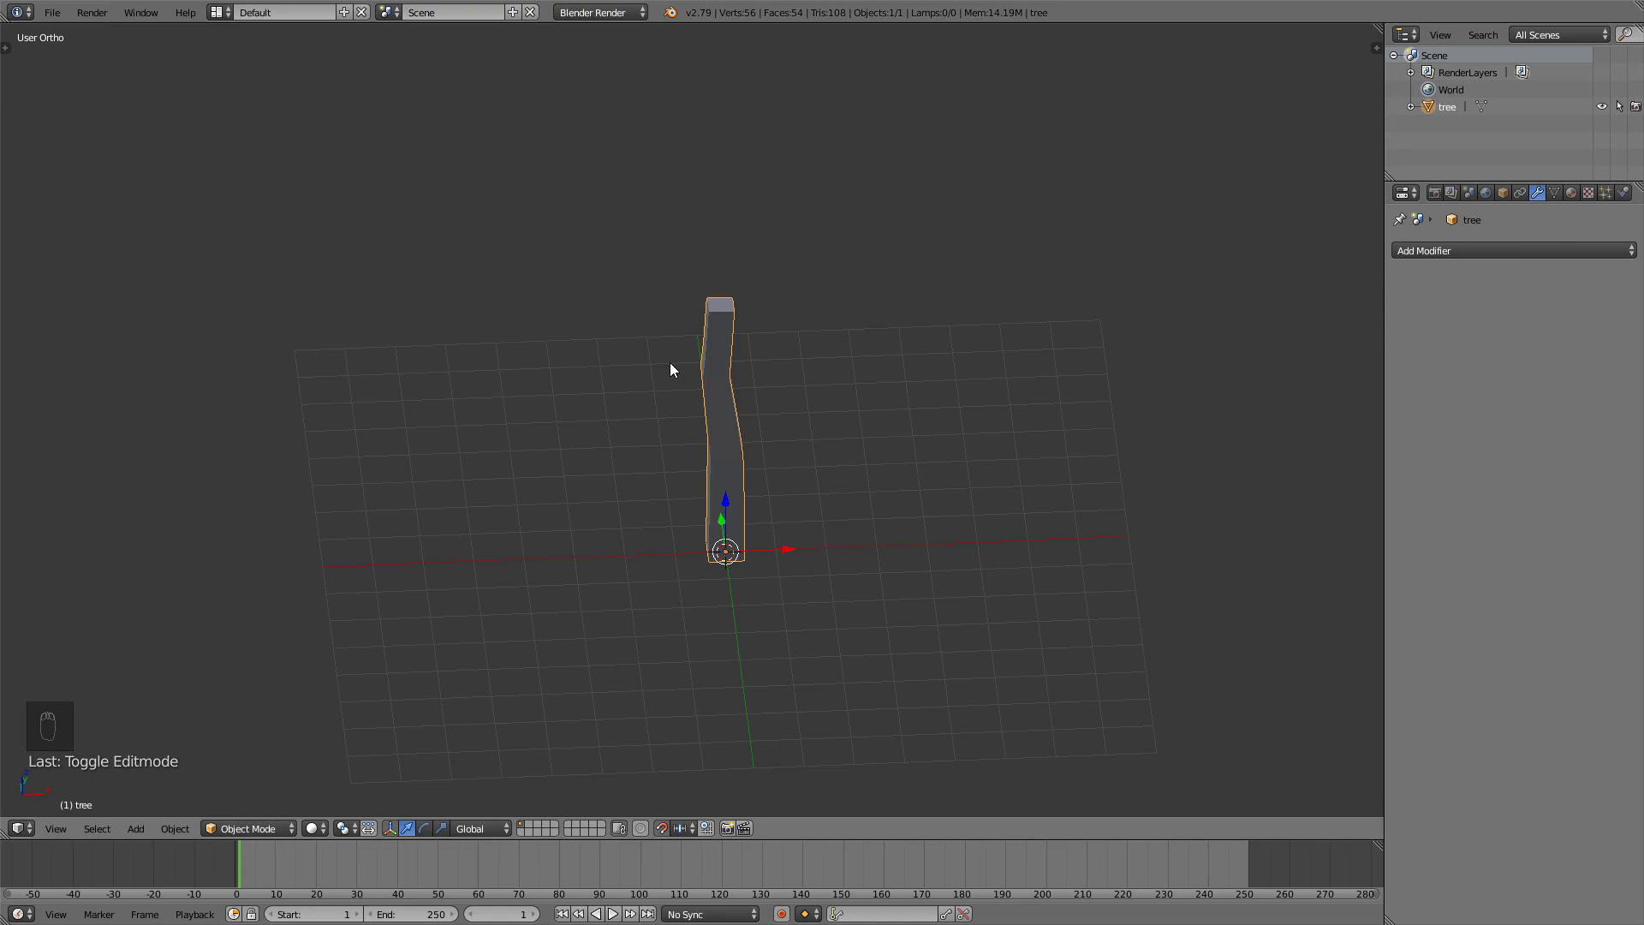
# Deselect the tree and add a plane at its base.
pyautogui.press('a')
pyautogui.hotkey('shift', 'a')
pyautogui.moveTo(774, 476)
pyautogui.click(847, 476)
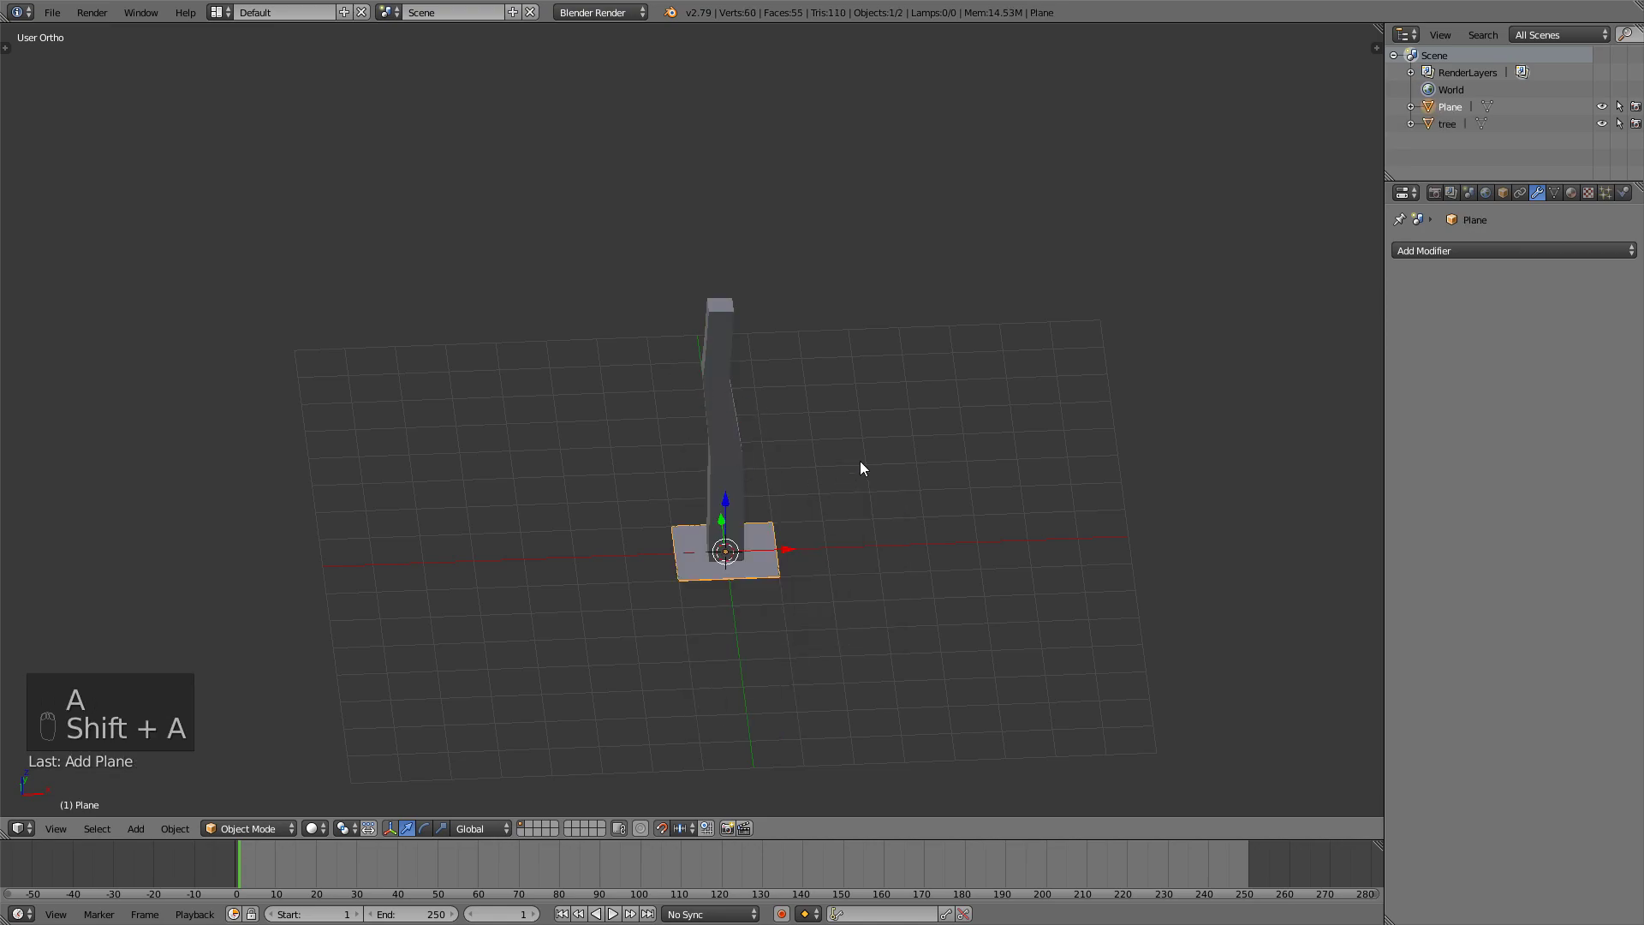
pyautogui.scroll(3, 856, 497)
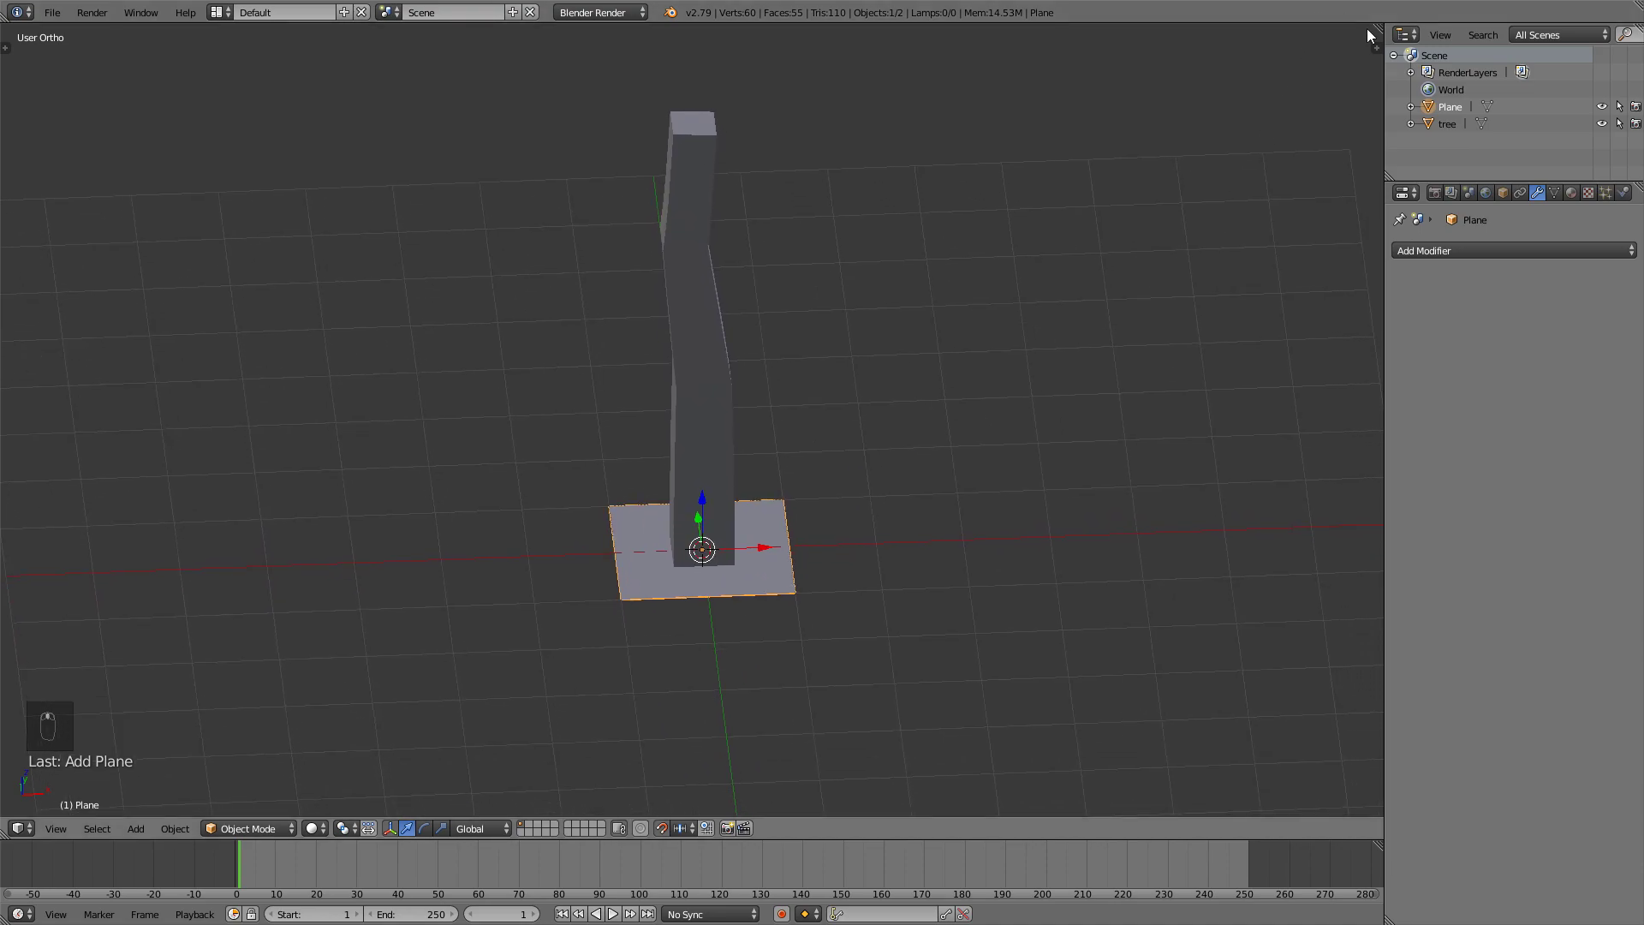
# Split the 3D view and turn the right half into an Image Editor.
pyautogui.moveTo(1374, 31); pyautogui.dragTo(895, 100)
pyautogui.click(915, 828)
pyautogui.click(938, 696)
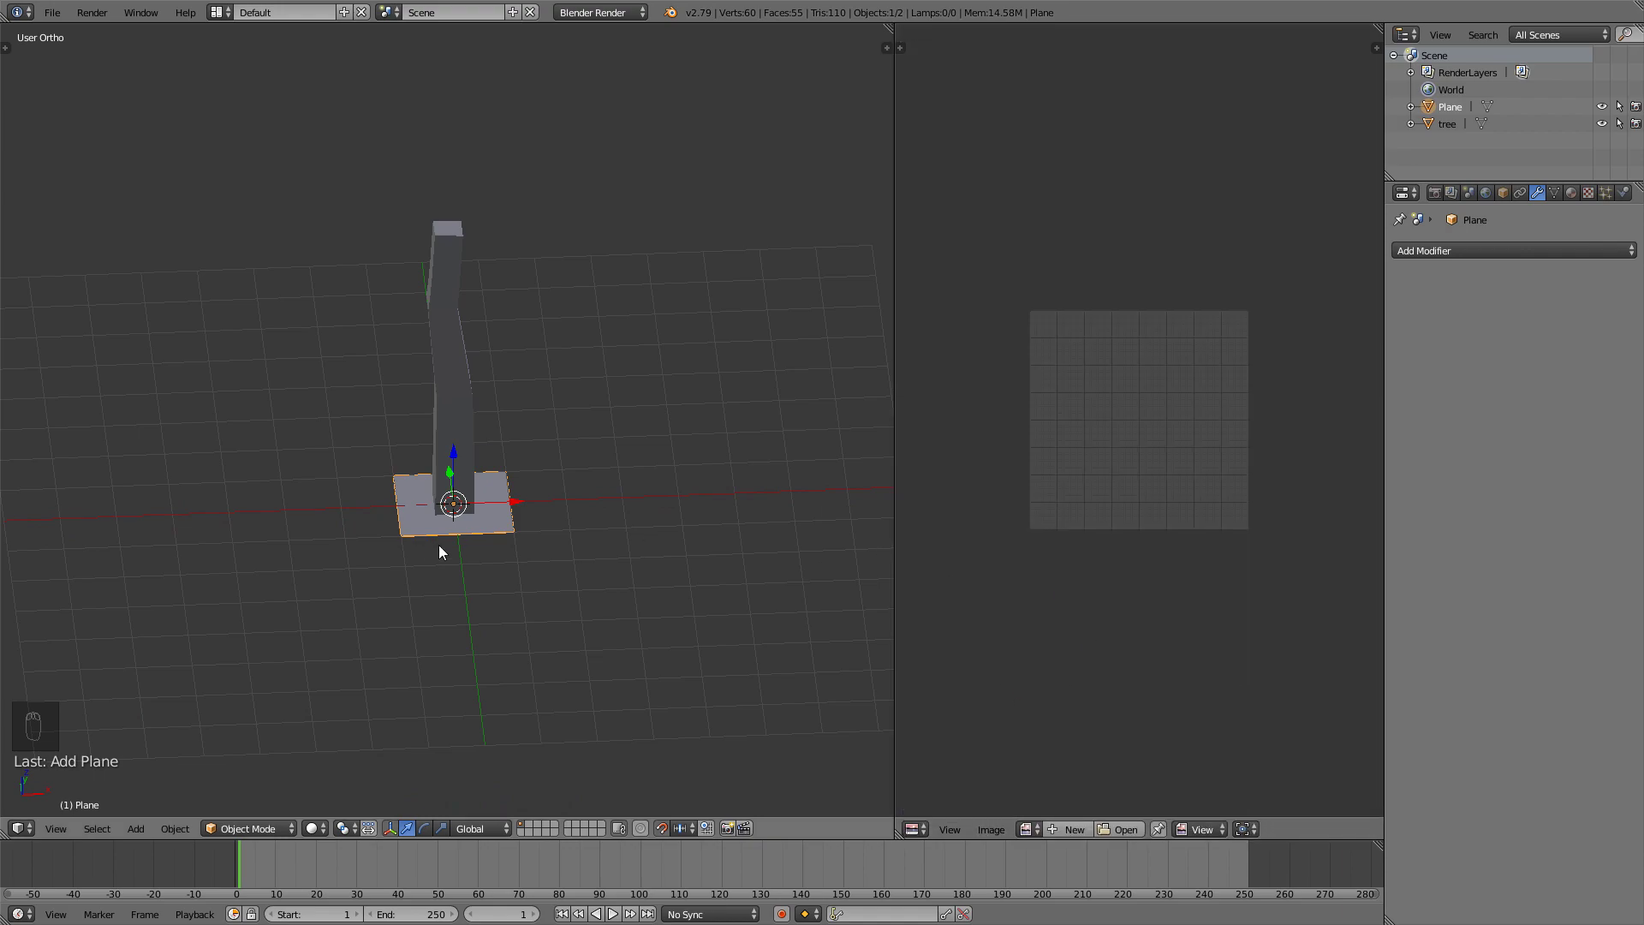
pyautogui.scroll(3, 479, 556)
# Unwrap the plane's UVs in Edit Mode.
pyautogui.press('Tab')
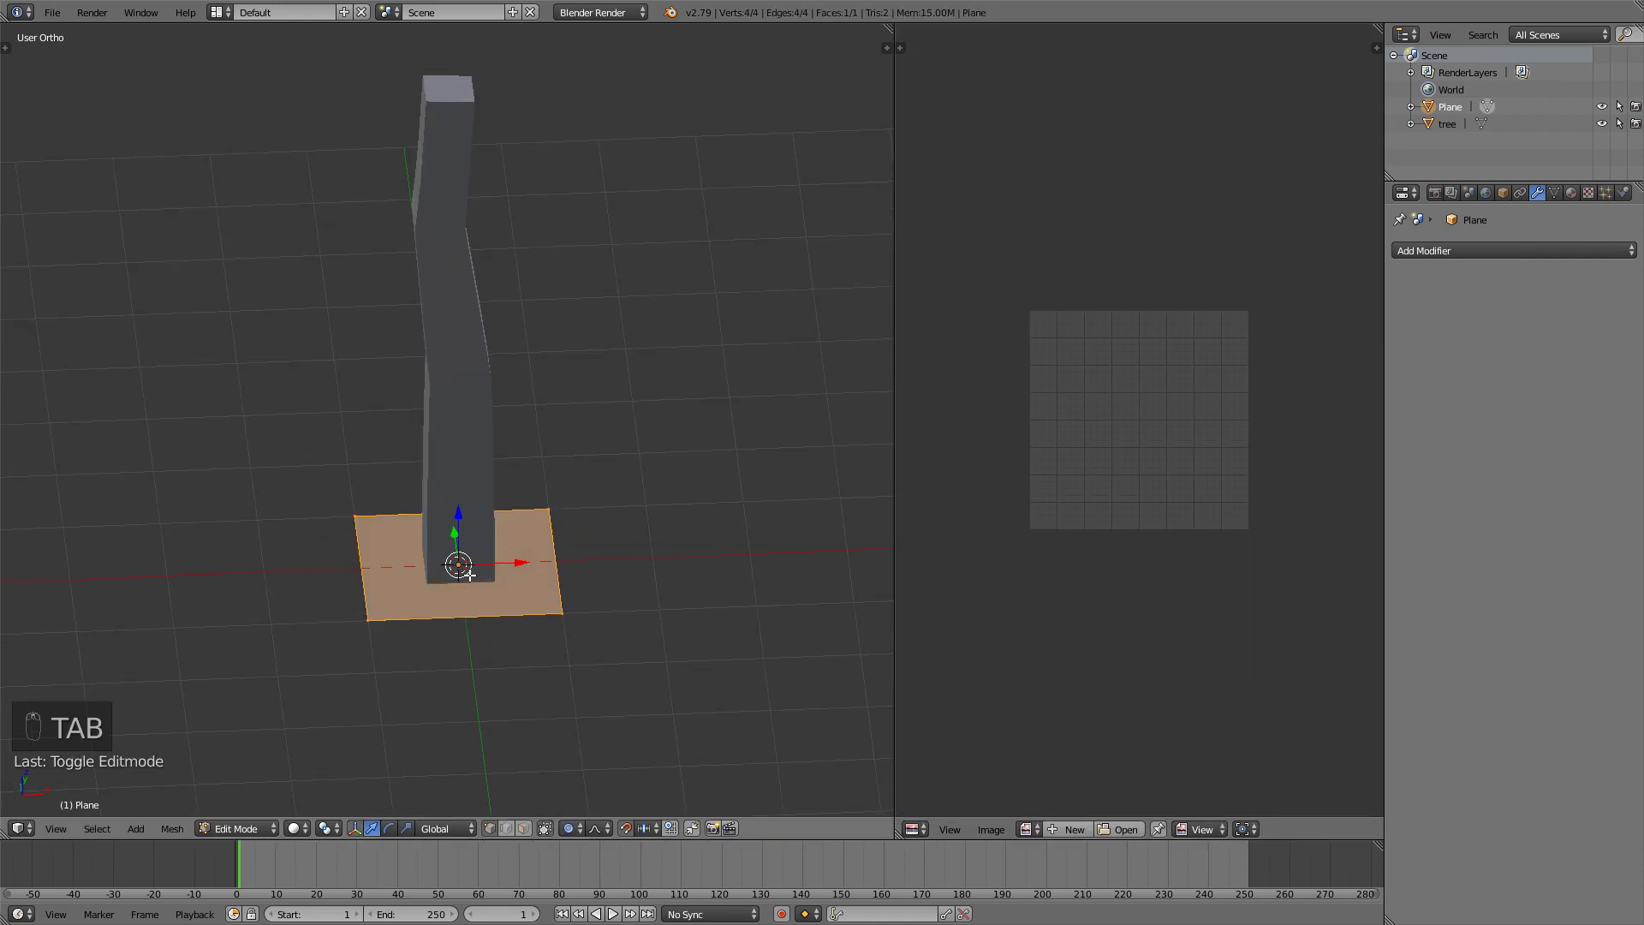
pyautogui.press('u')
pyautogui.click(465, 574)
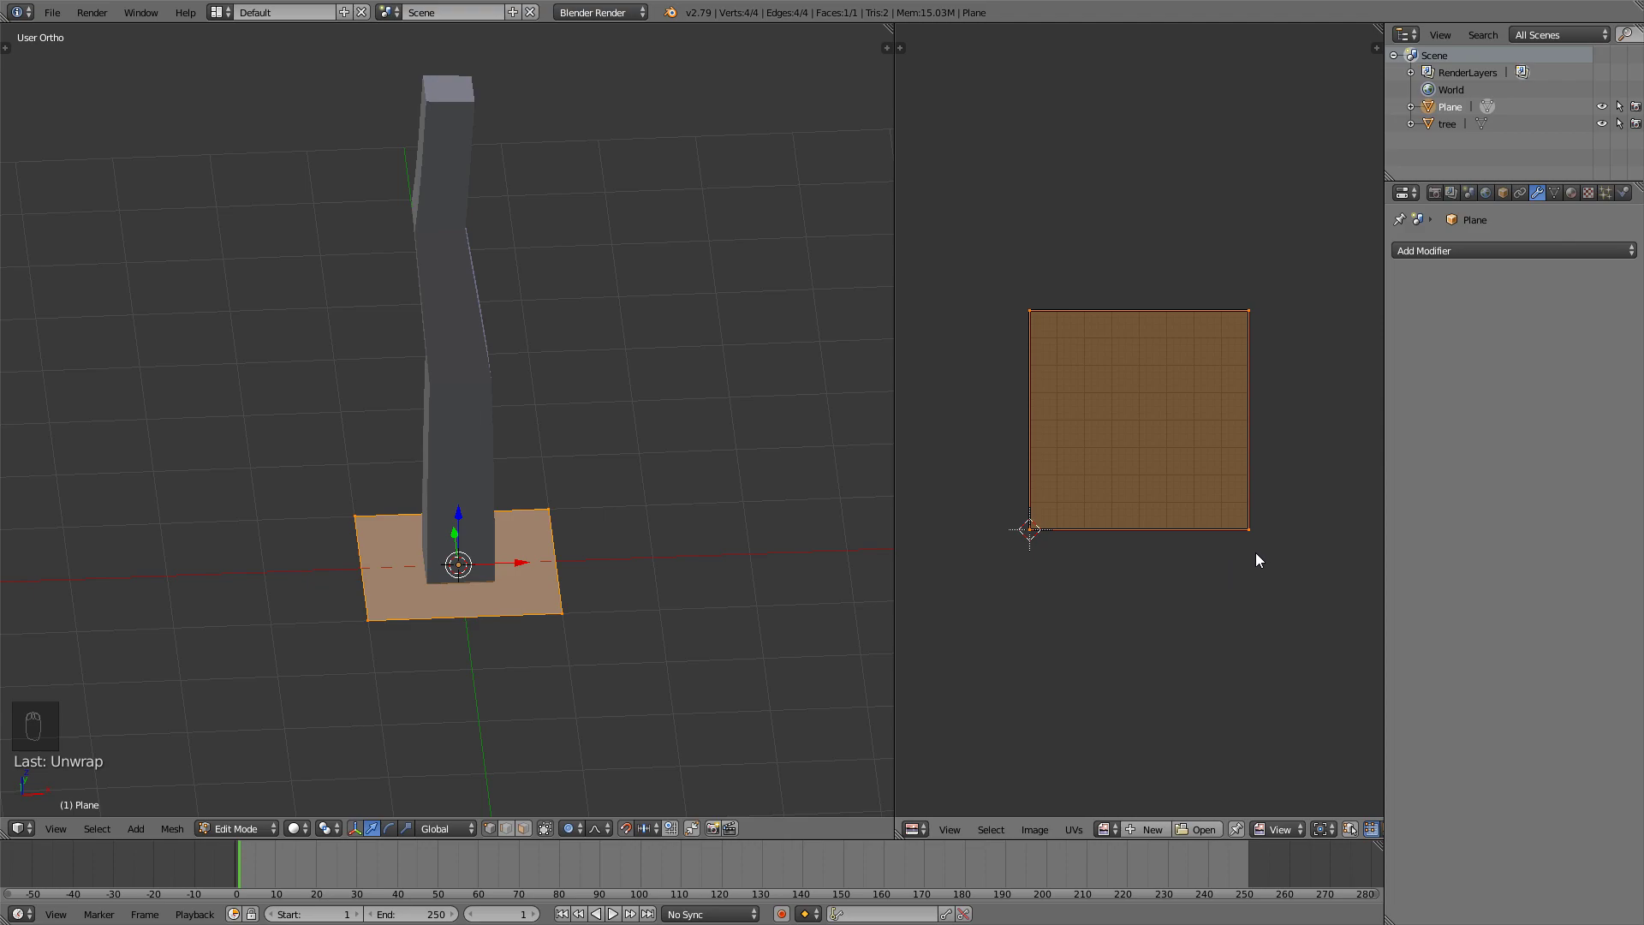
# On textures.com, go from Nature to Branches and open the Branches0040 texture page.
pyautogui.hotkey('alt', 'Tab')
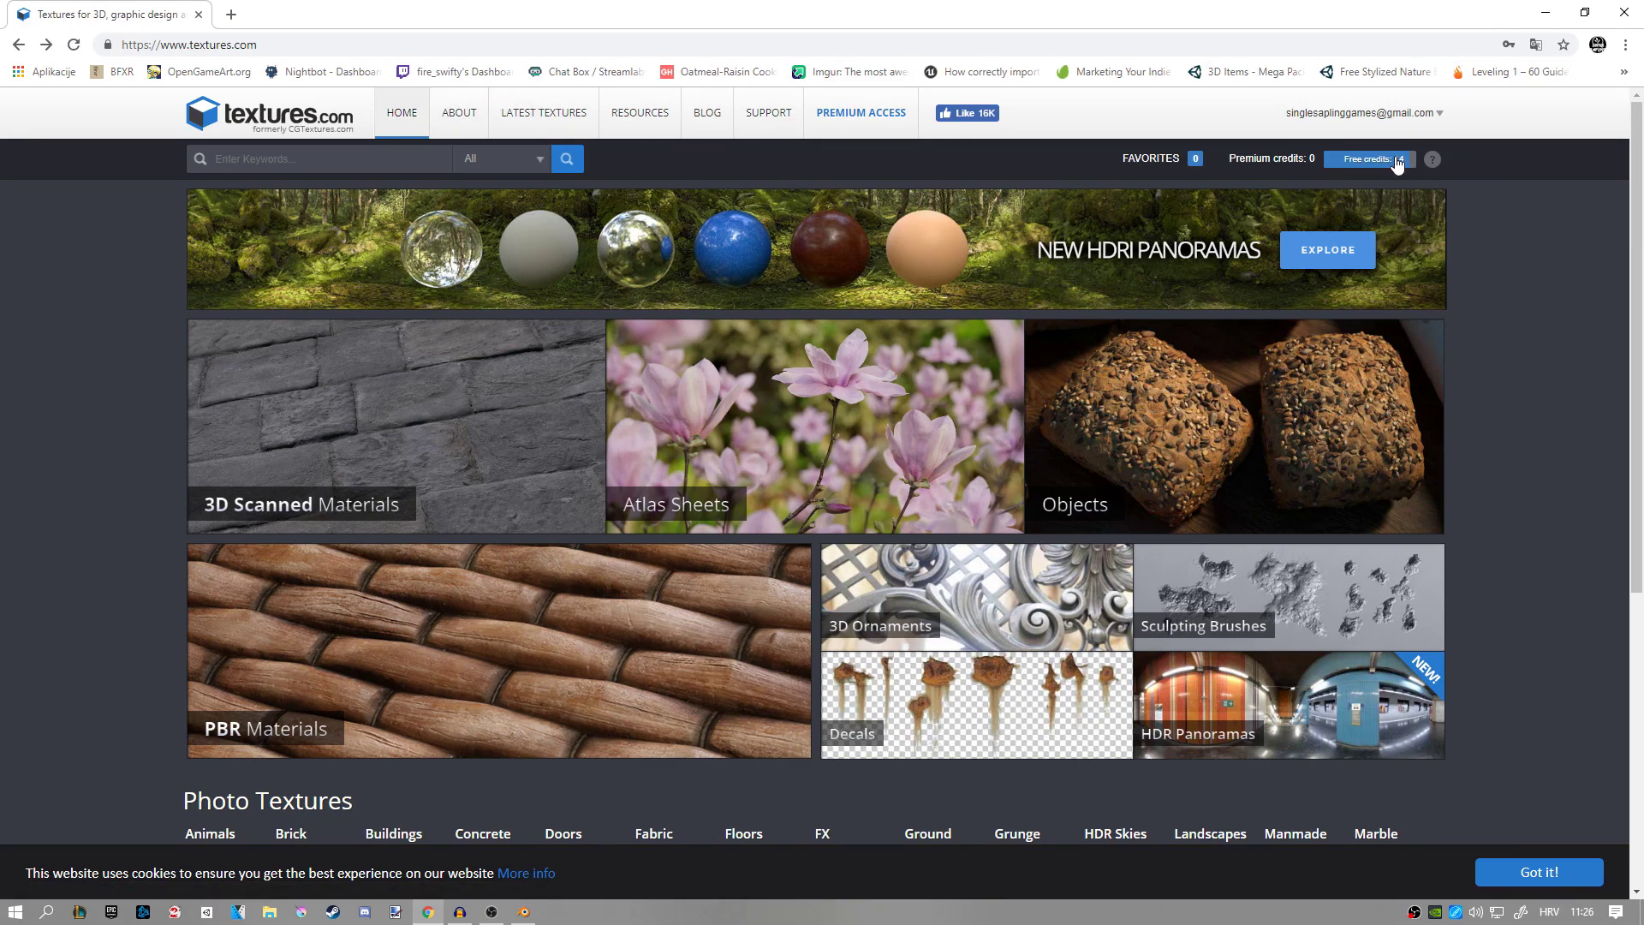
pyautogui.scroll(-4, 1401, 169)
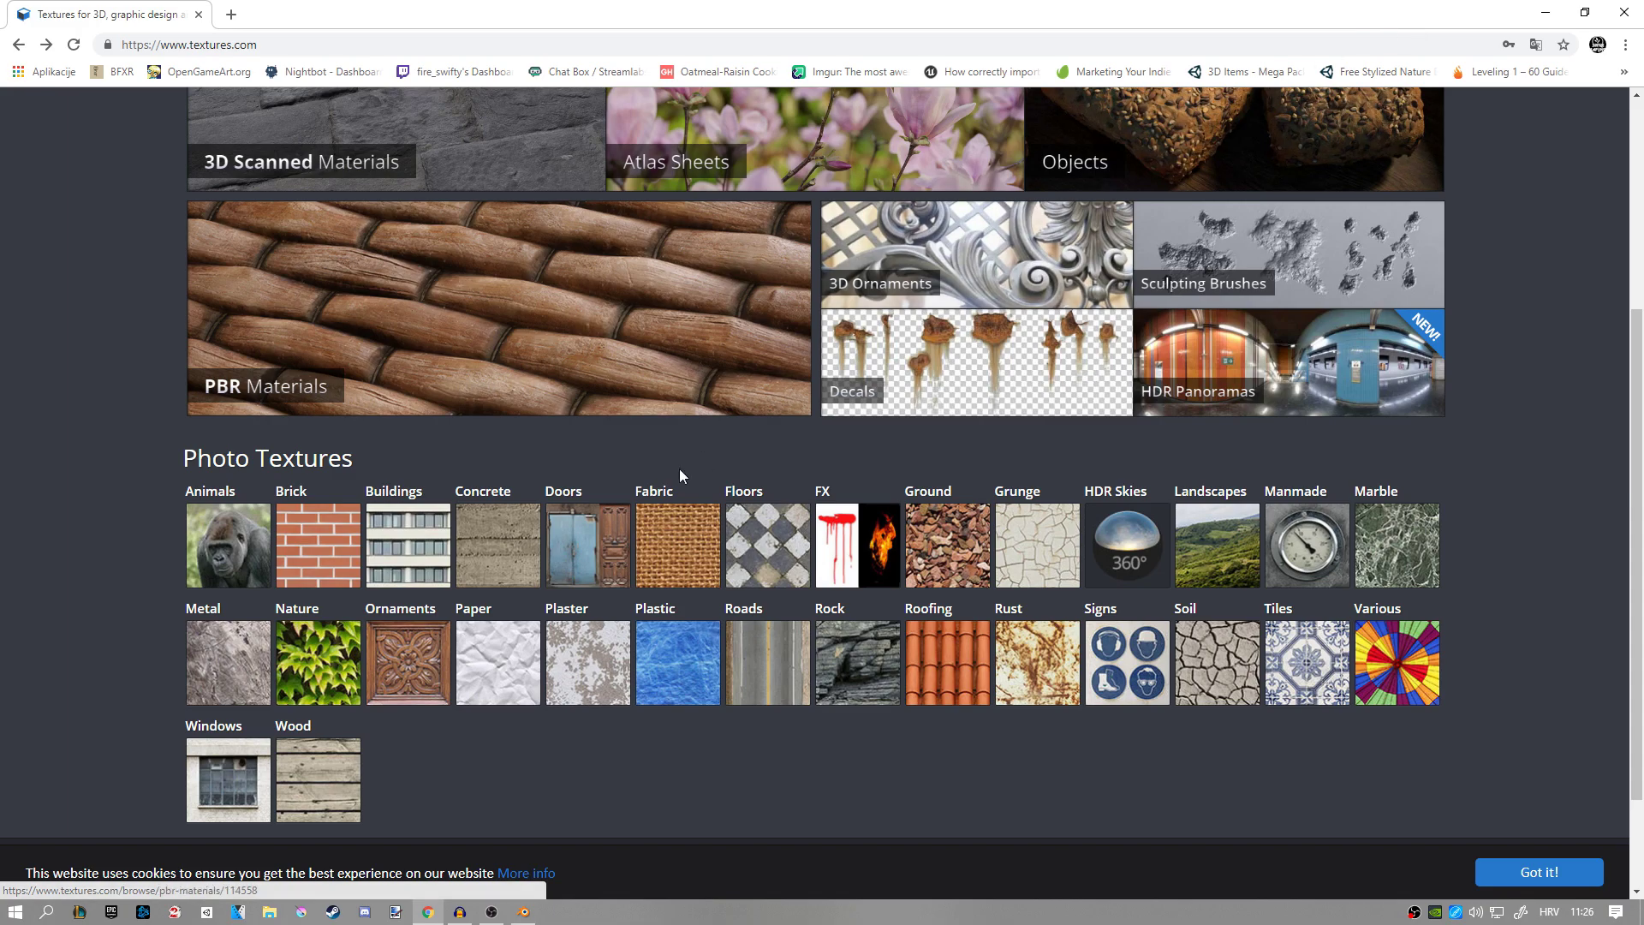
pyautogui.click(355, 648)
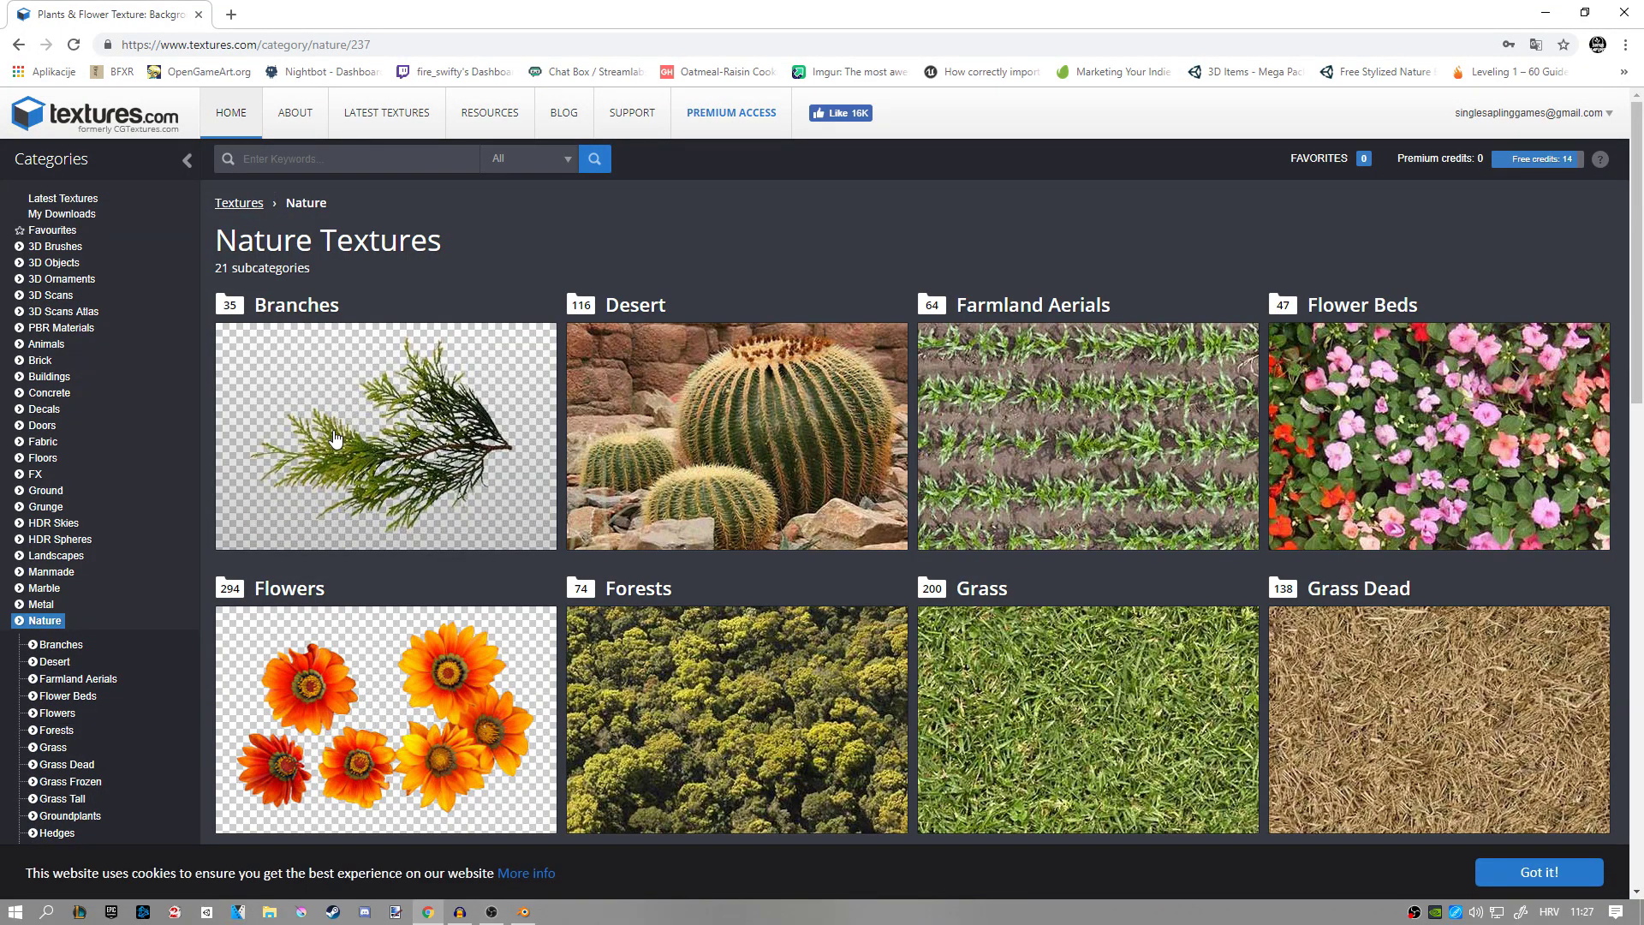
pyautogui.click(281, 420)
pyautogui.scroll(-15, 742, 416)
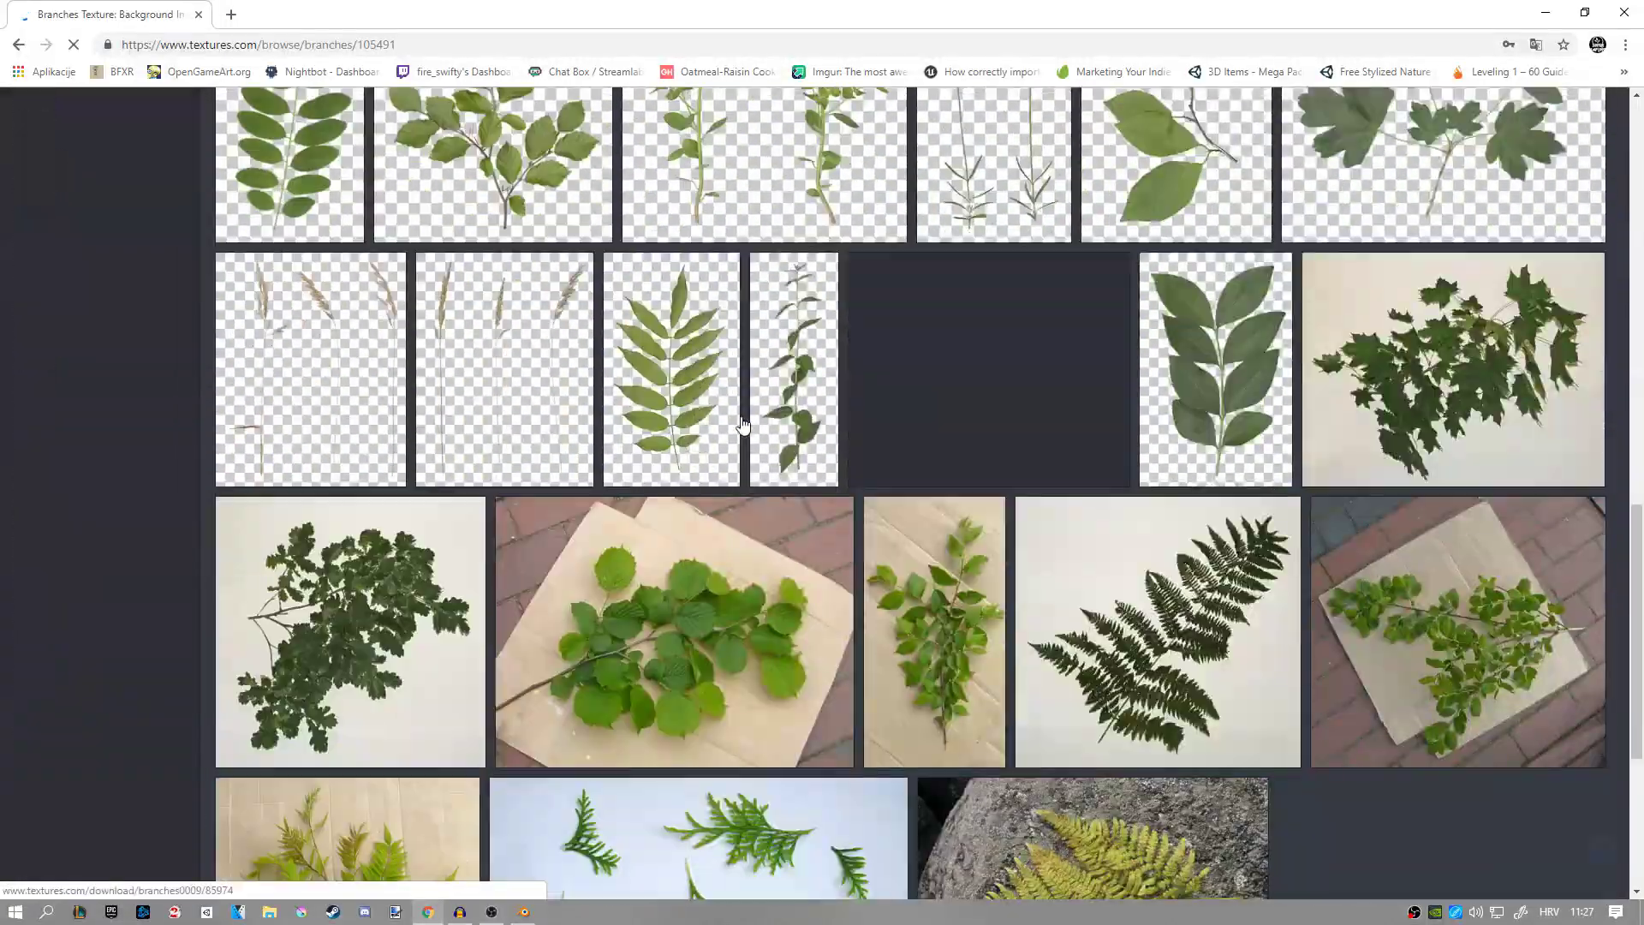
pyautogui.scroll(15, 741, 418)
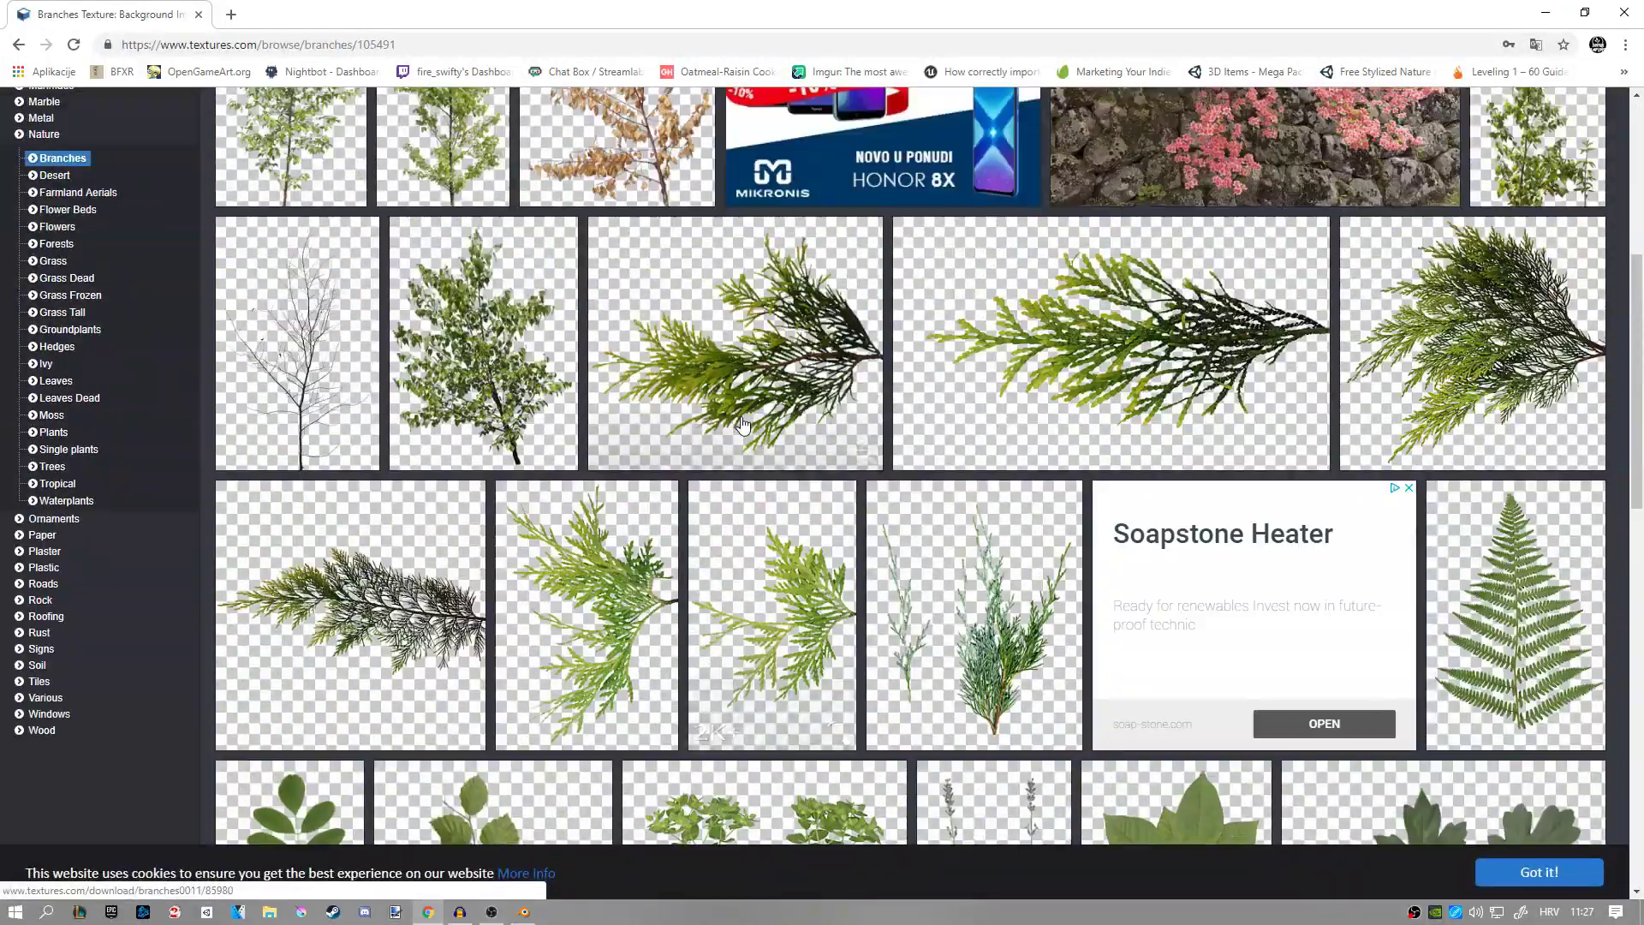
pyautogui.scroll(-1, 741, 418)
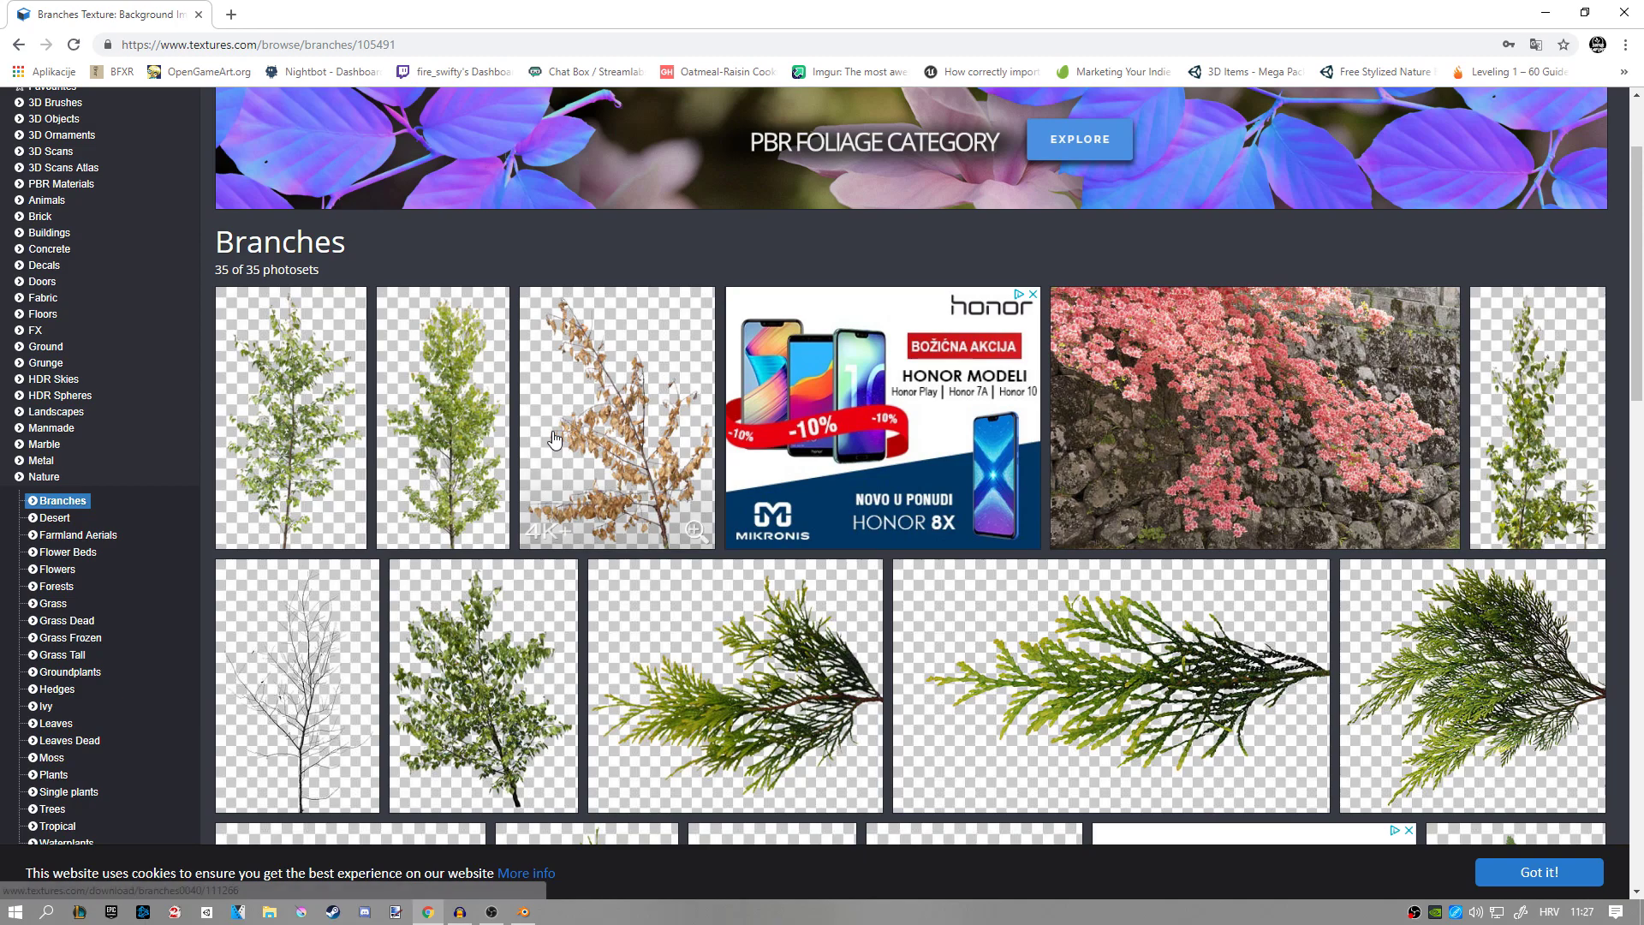
pyautogui.click(604, 441)
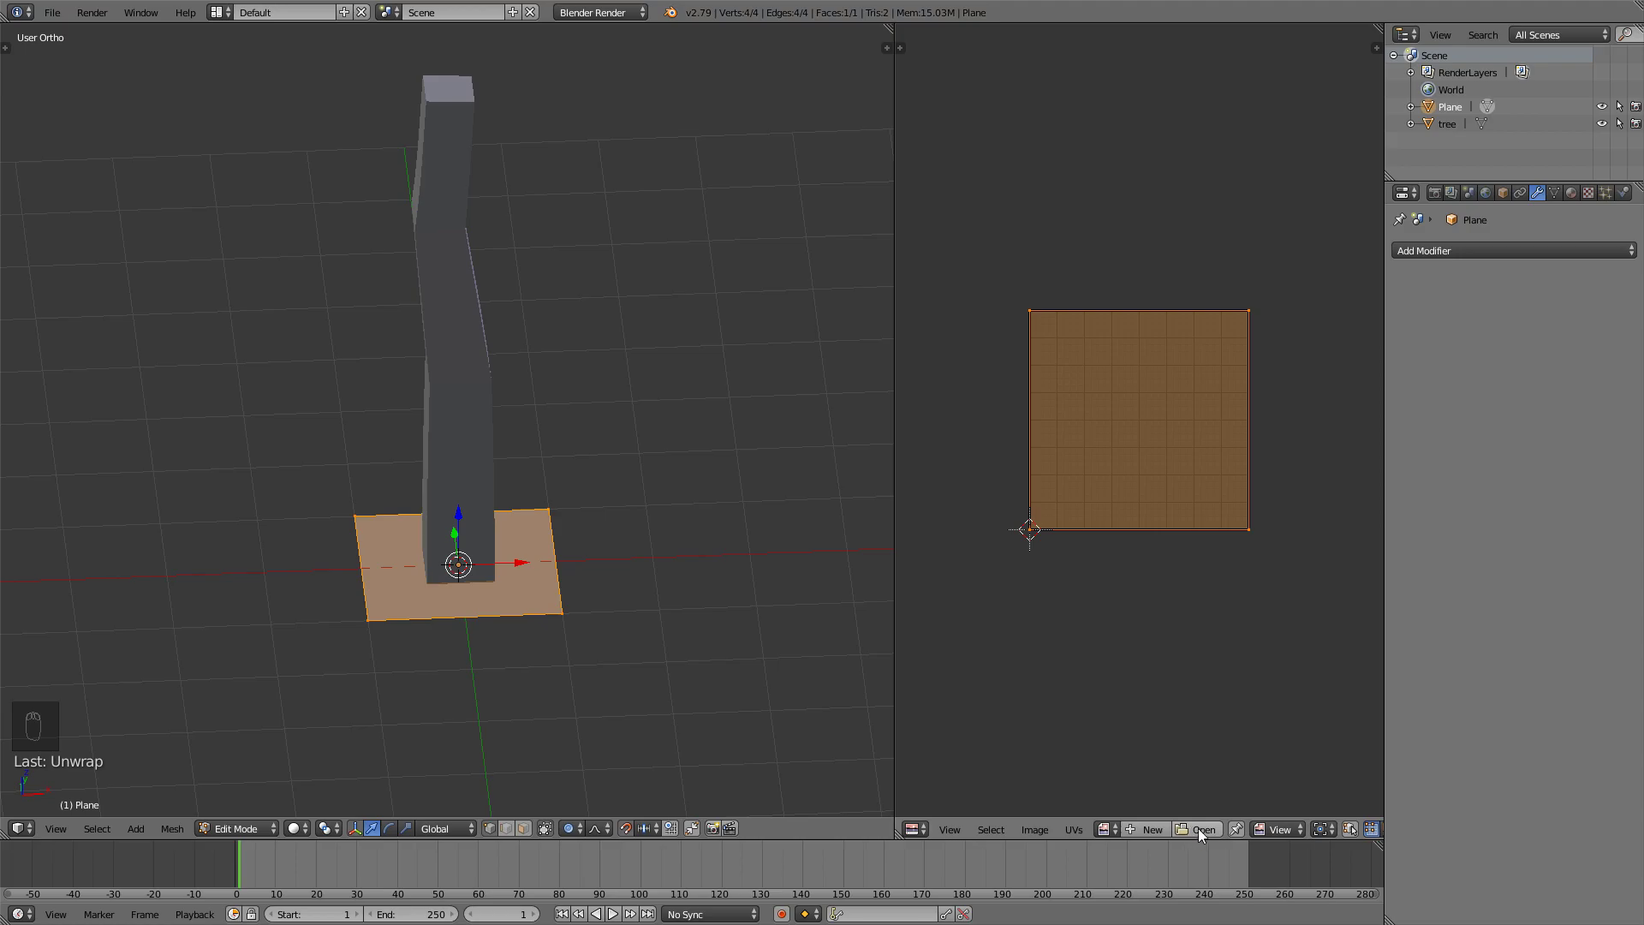
# Load TexturesCom_Branches0040_1_masked_S.png from Downloads into the UV editor.
pyautogui.click(1199, 828)
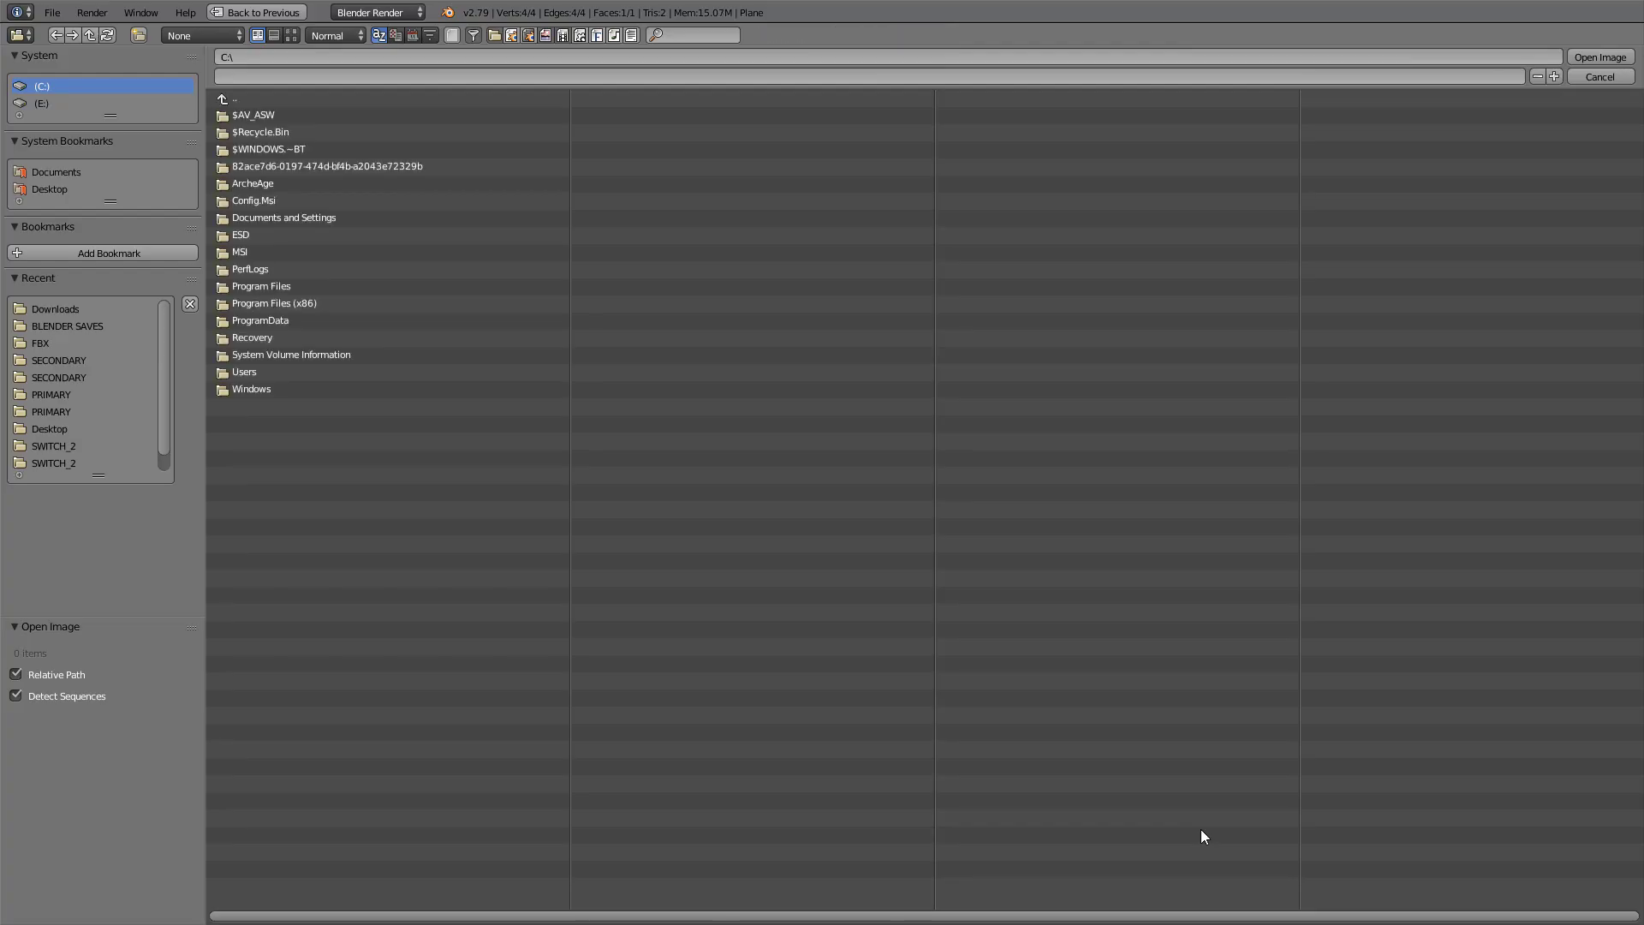
pyautogui.click(77, 308)
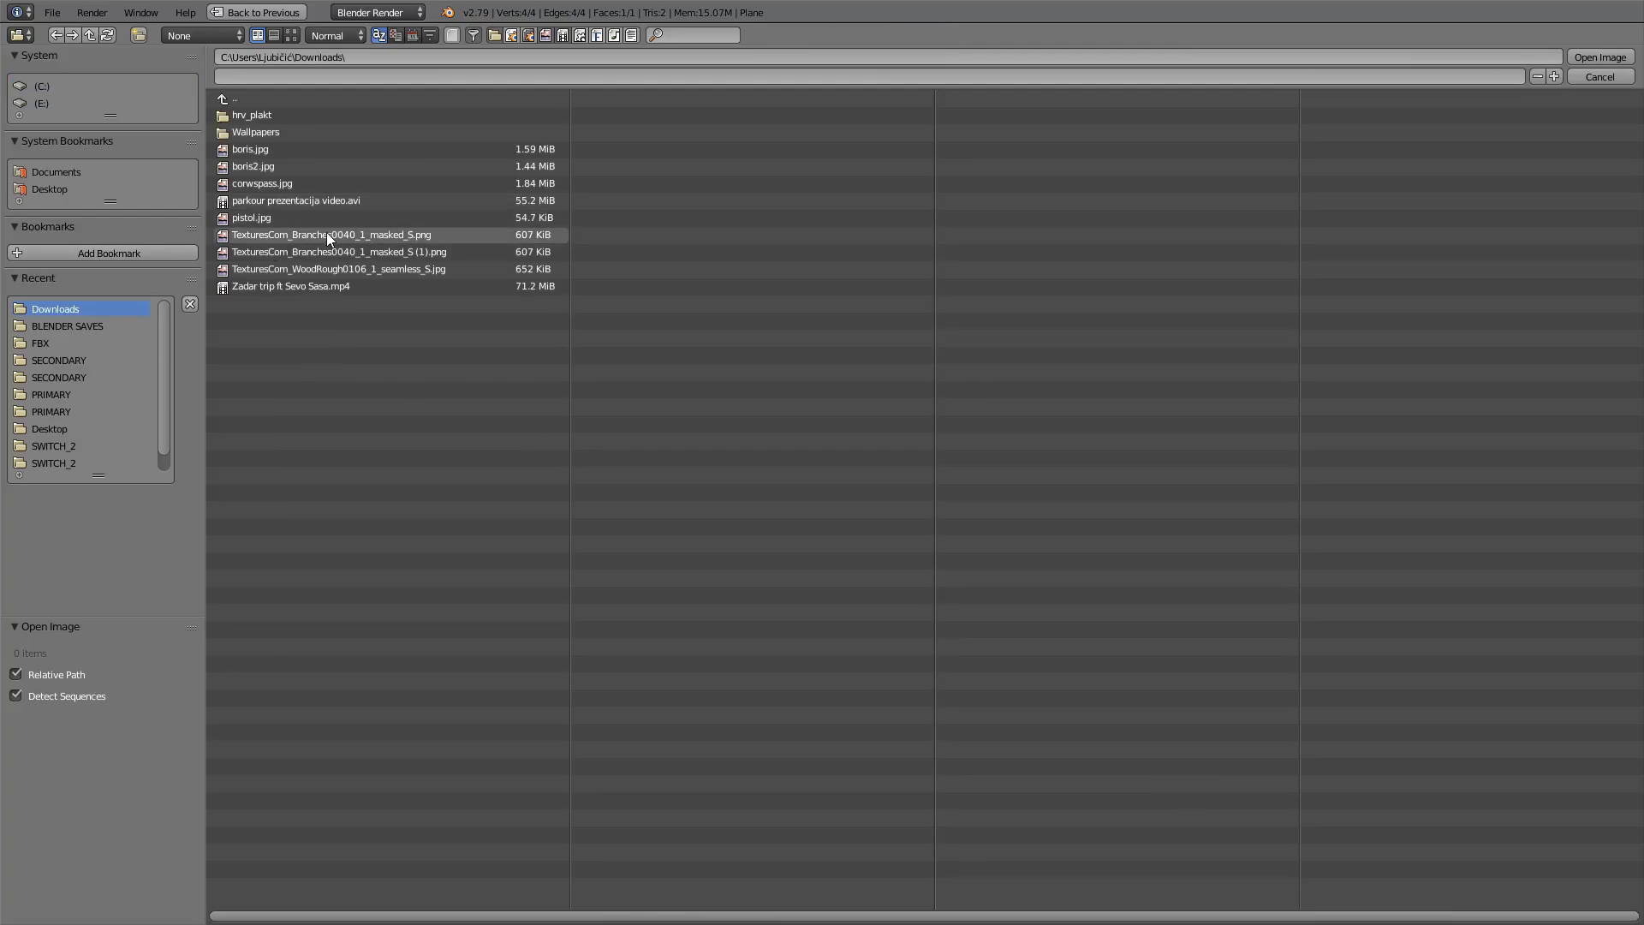
pyautogui.doubleClick(326, 234)
pyautogui.scroll(-3, 1072, 383)
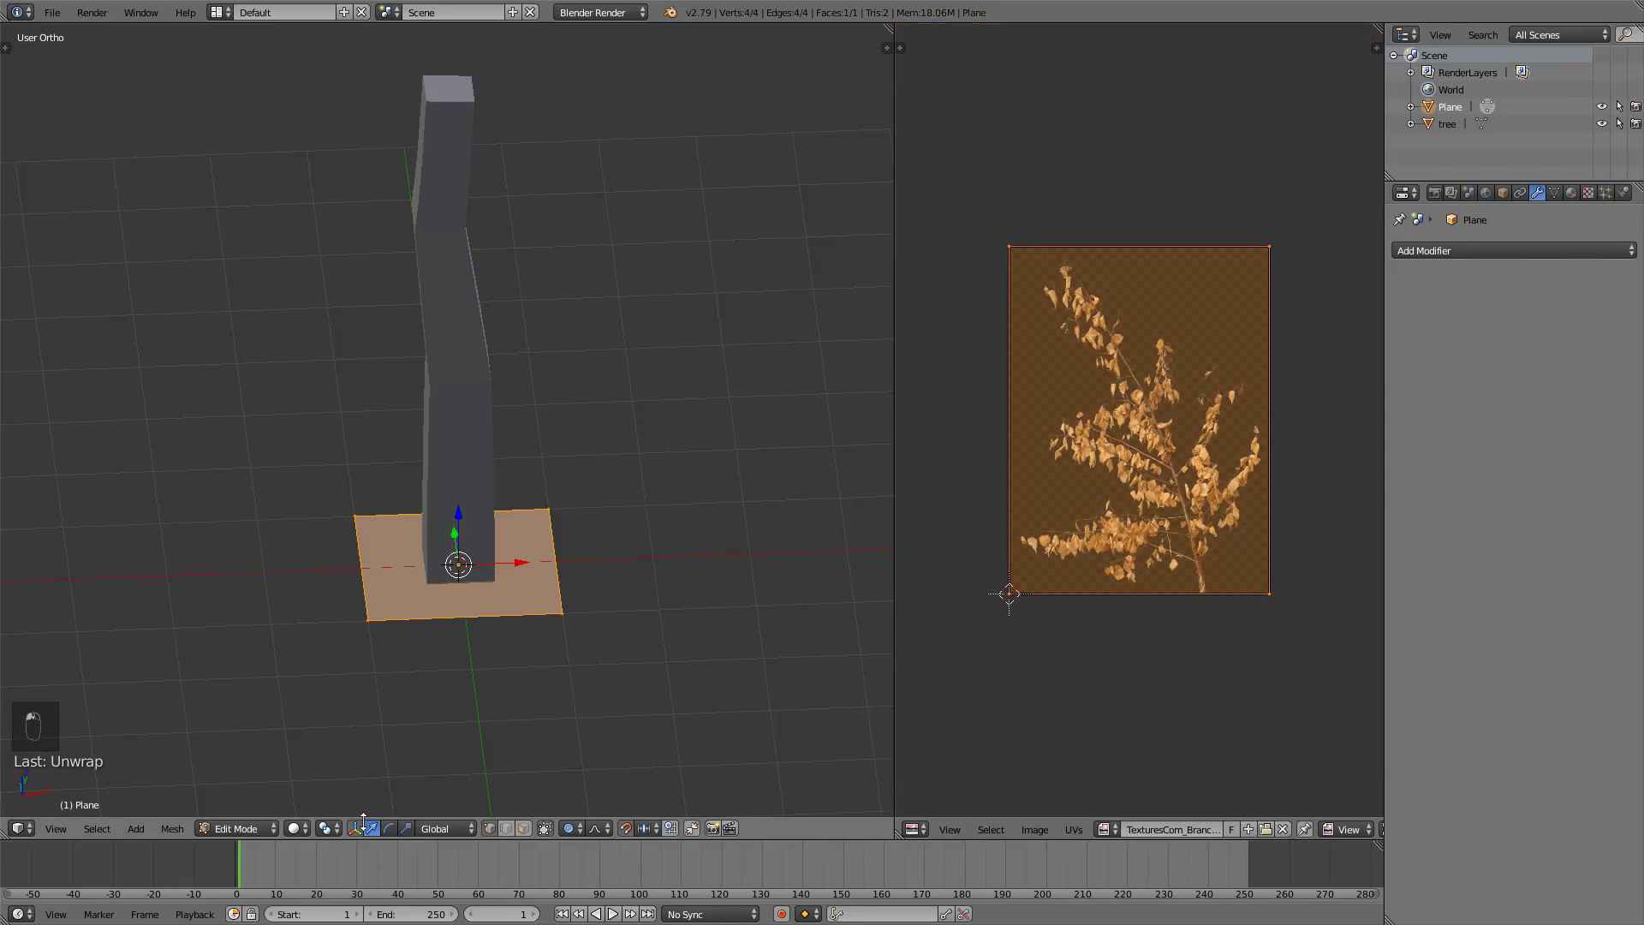
# Switch the 3D view's shading to Texture and look down on the plane.
pyautogui.click(295, 828)
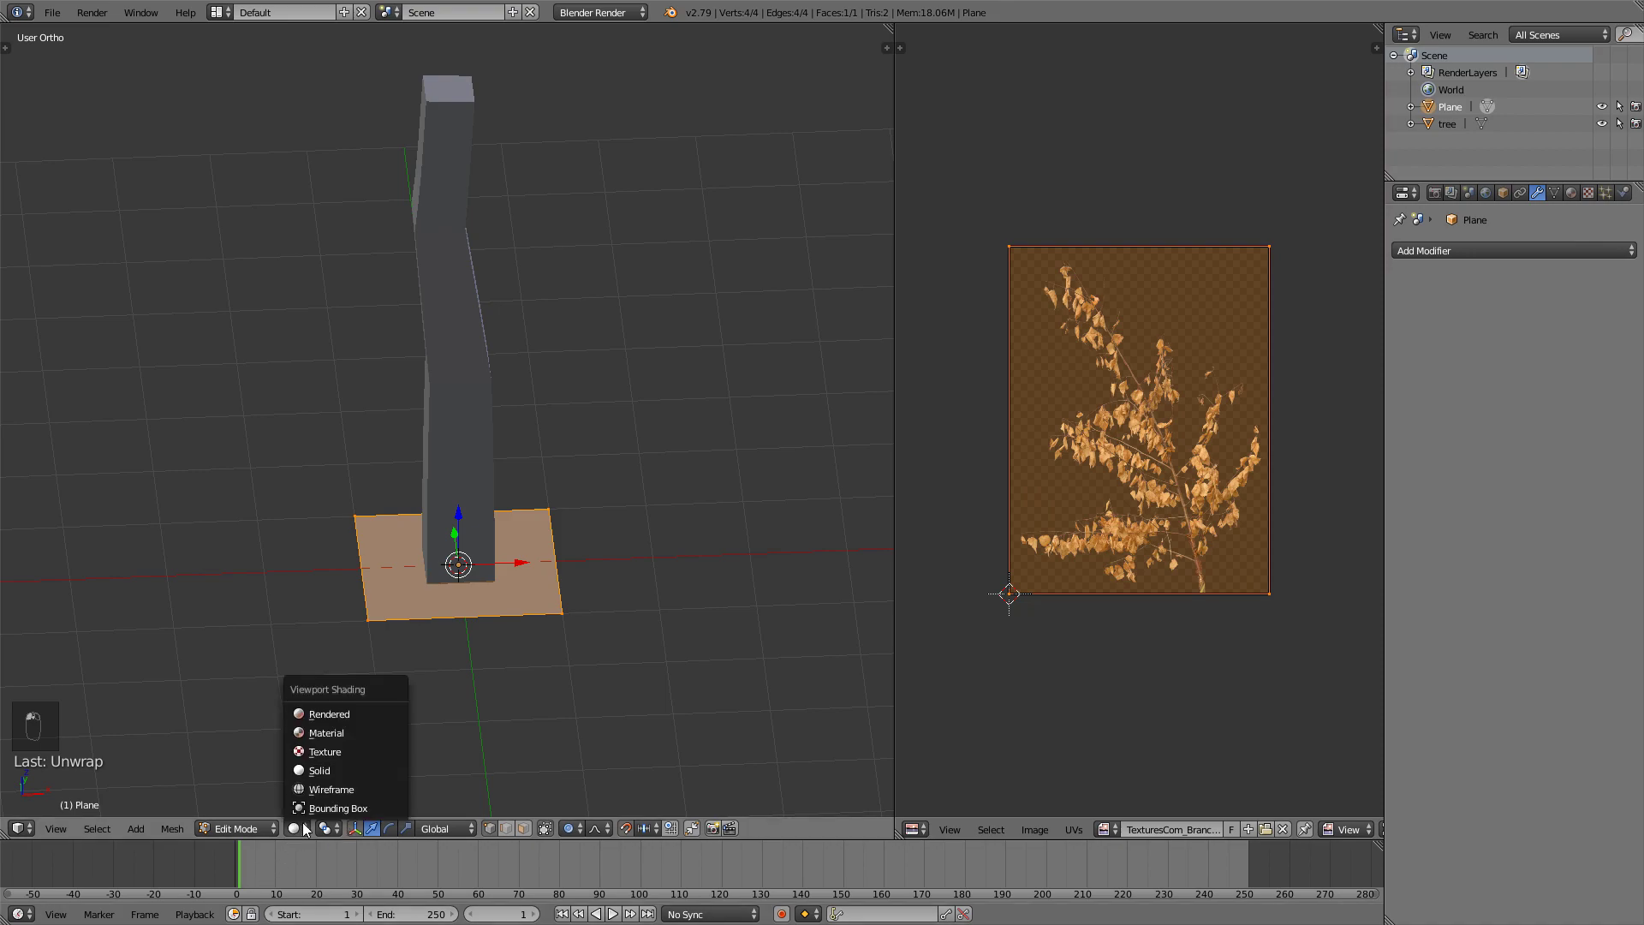
pyautogui.click(328, 757)
pyautogui.moveTo(491, 650)
pyautogui.mouseDown(button='middle')
pyautogui.moveTo(553, 627)
pyautogui.moveTo(548, 574)
pyautogui.moveTo(606, 617)
pyautogui.moveTo(385, 558)
pyautogui.mouseUp(button='middle')
# Widen the plane into a rectangle by moving its left edge further out.
pyautogui.rightClick(331, 364)
pyautogui.keyDown('shift'); pyautogui.rightClick(247, 485); pyautogui.keyUp('shift')
pyautogui.press('g')
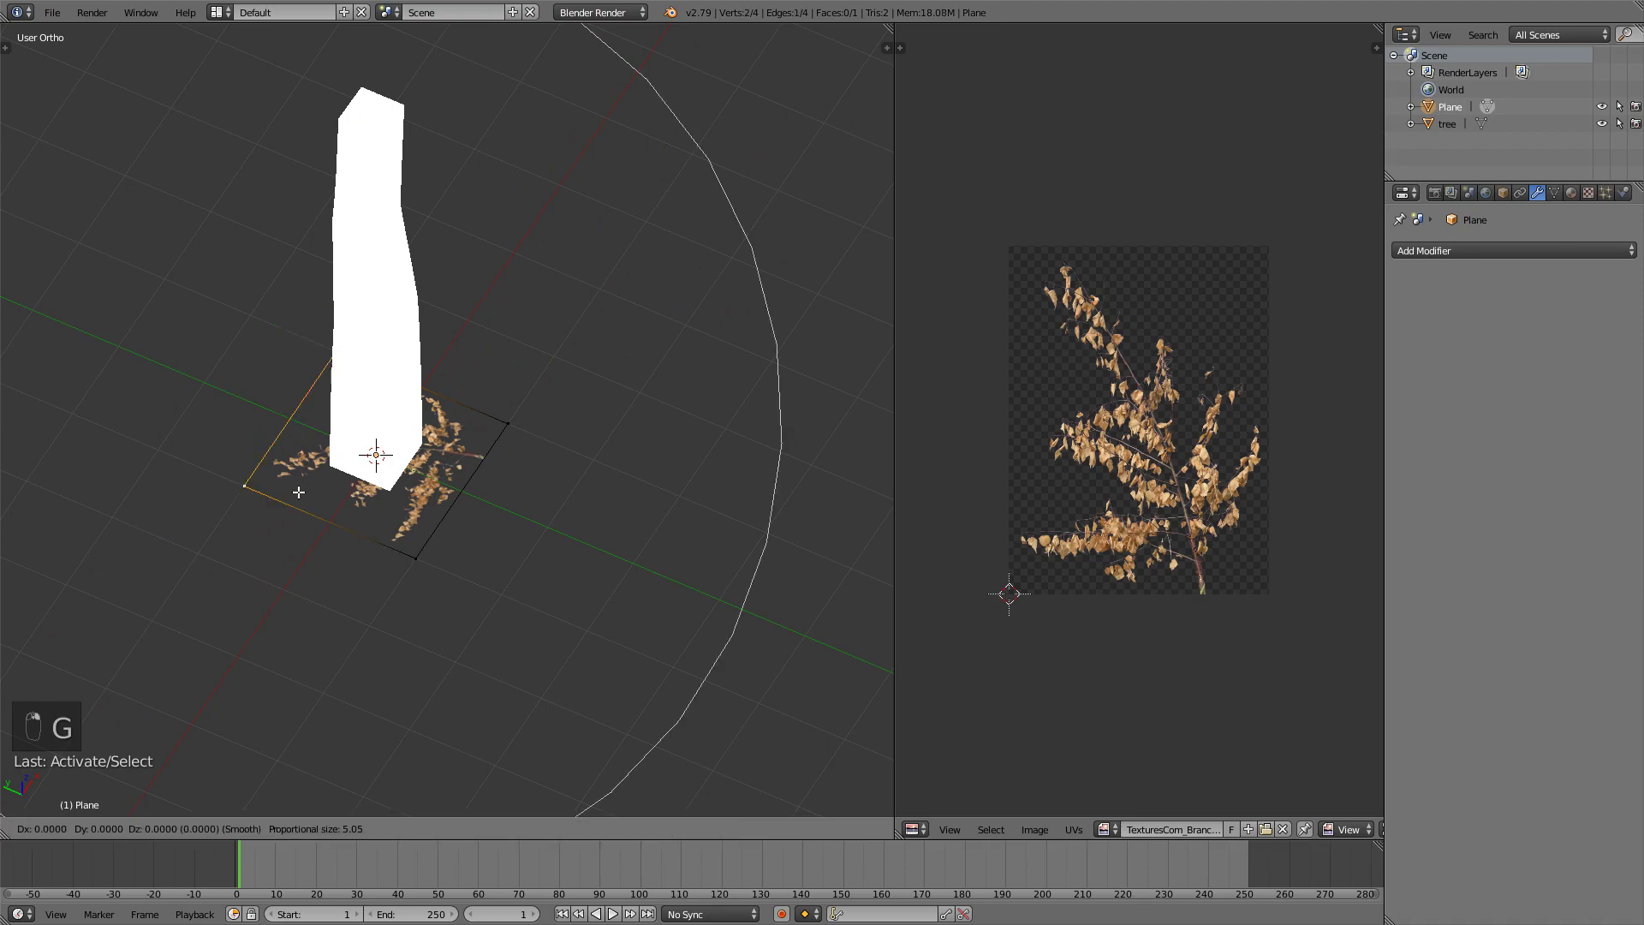
pyautogui.rightClick(274, 479)
pyautogui.press('o')
pyautogui.press('g')
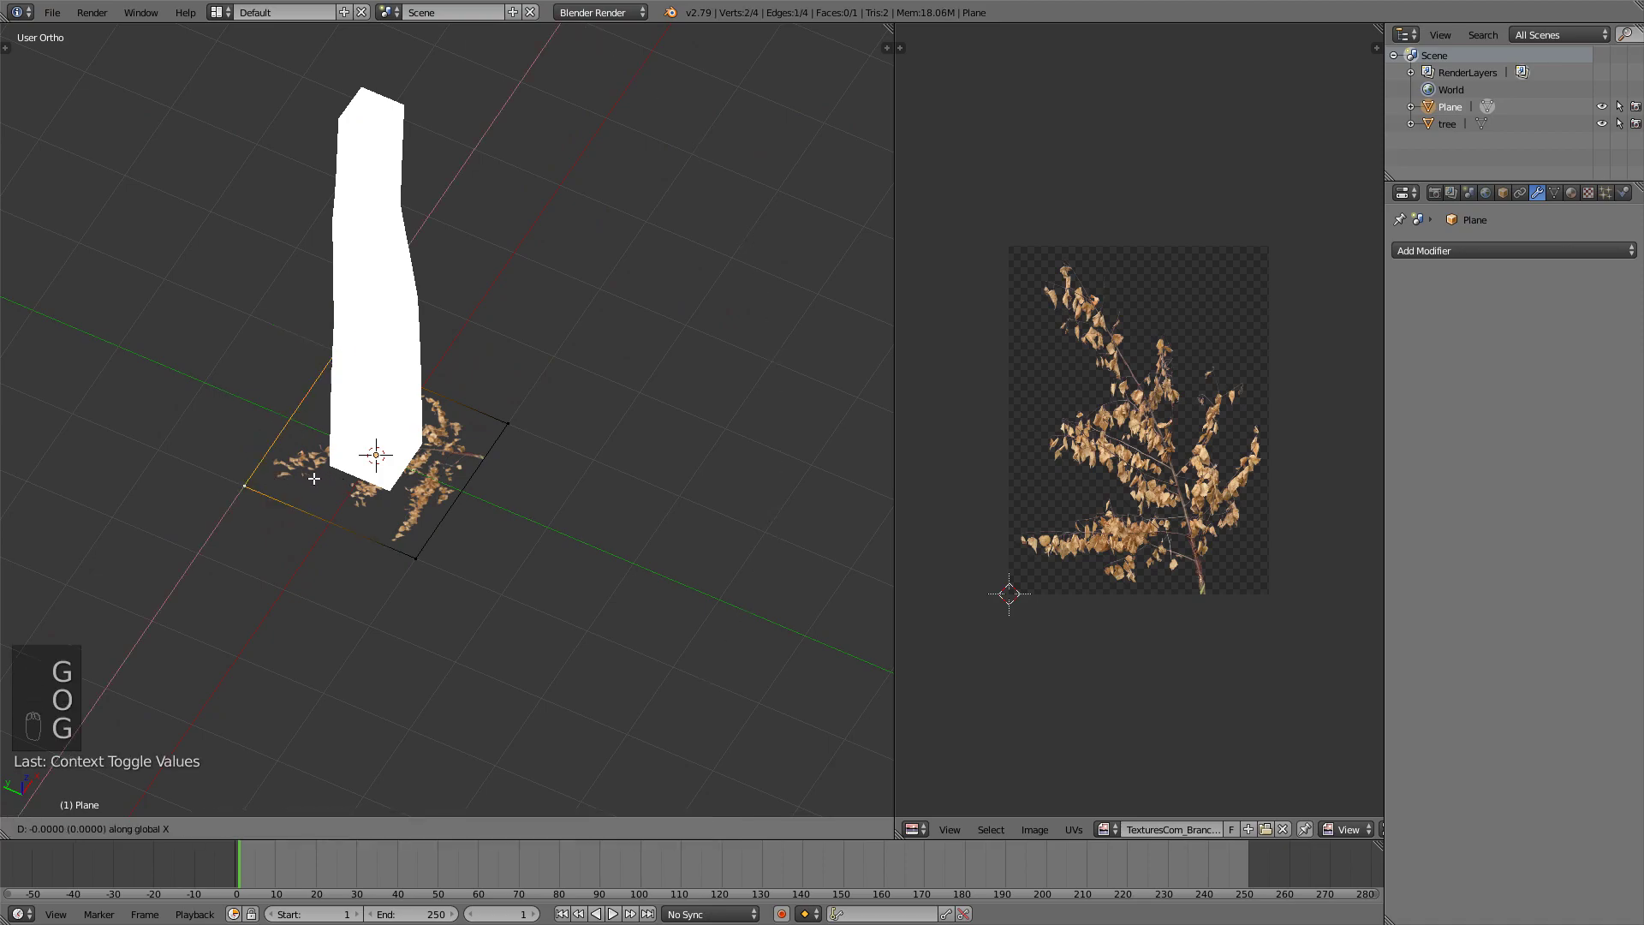
pyautogui.press('g')
pyautogui.rightClick(251, 447)
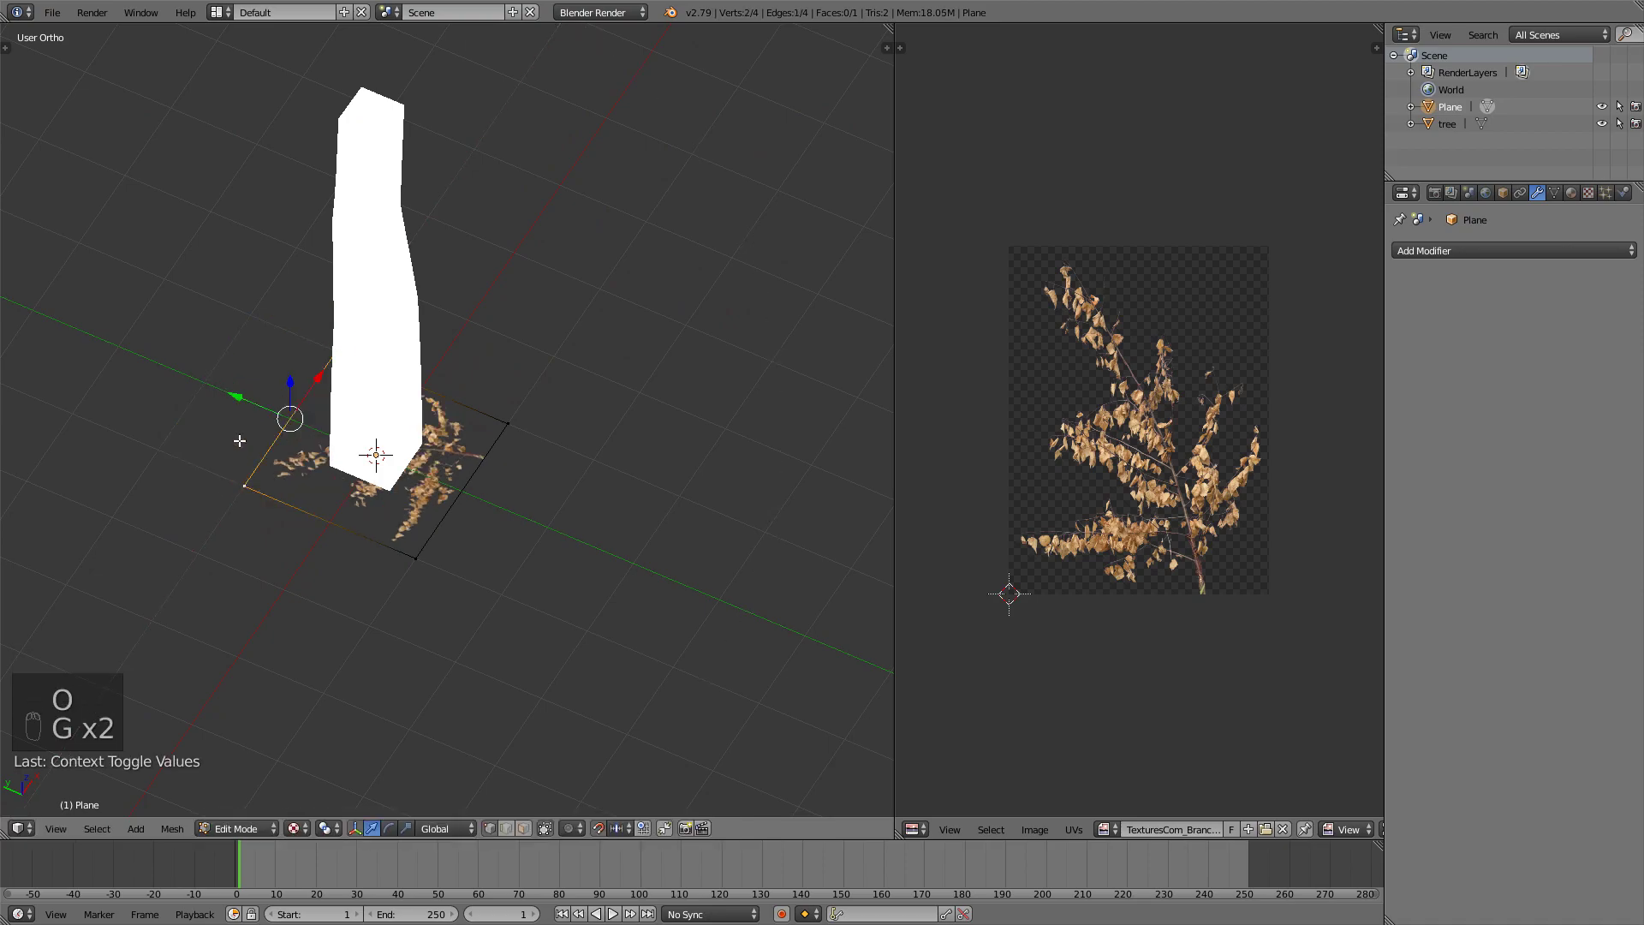
pyautogui.hotkey('shift', 'Tab')
pyautogui.press('g')
pyautogui.click(153, 404)
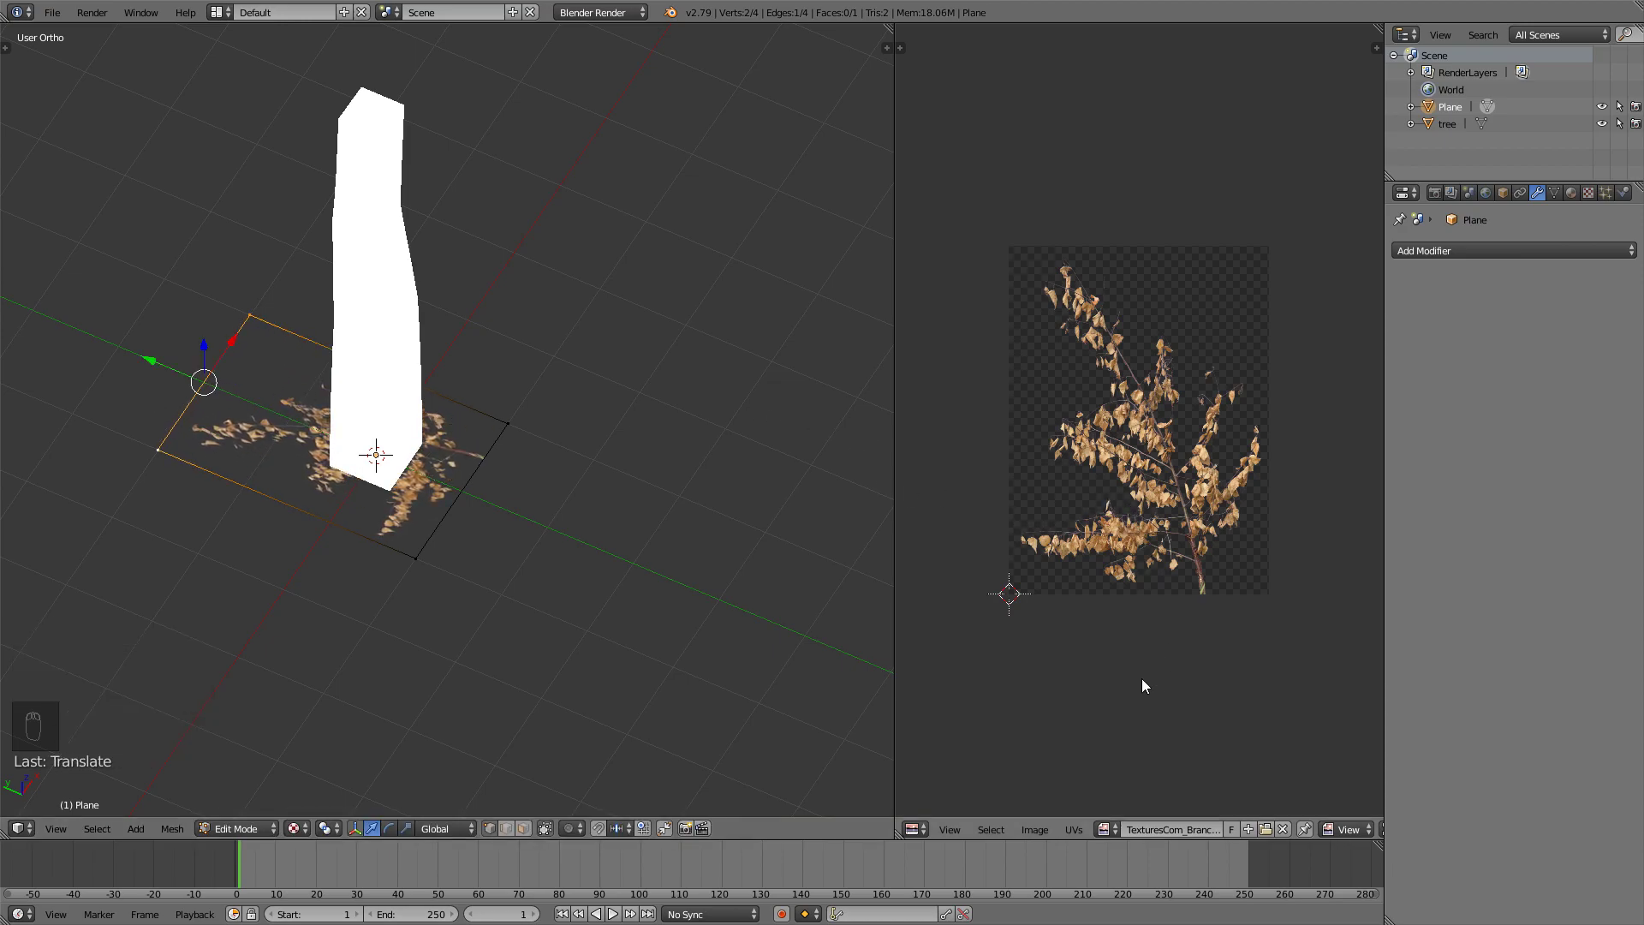
# Re-unwrap the reshaped plane and rotate its UVs by 90°.
pyautogui.press('Tab')
pyautogui.press('Tab')
pyautogui.press('a')
pyautogui.press('a')
pyautogui.press('a')
pyautogui.press('a')
pyautogui.press('a')
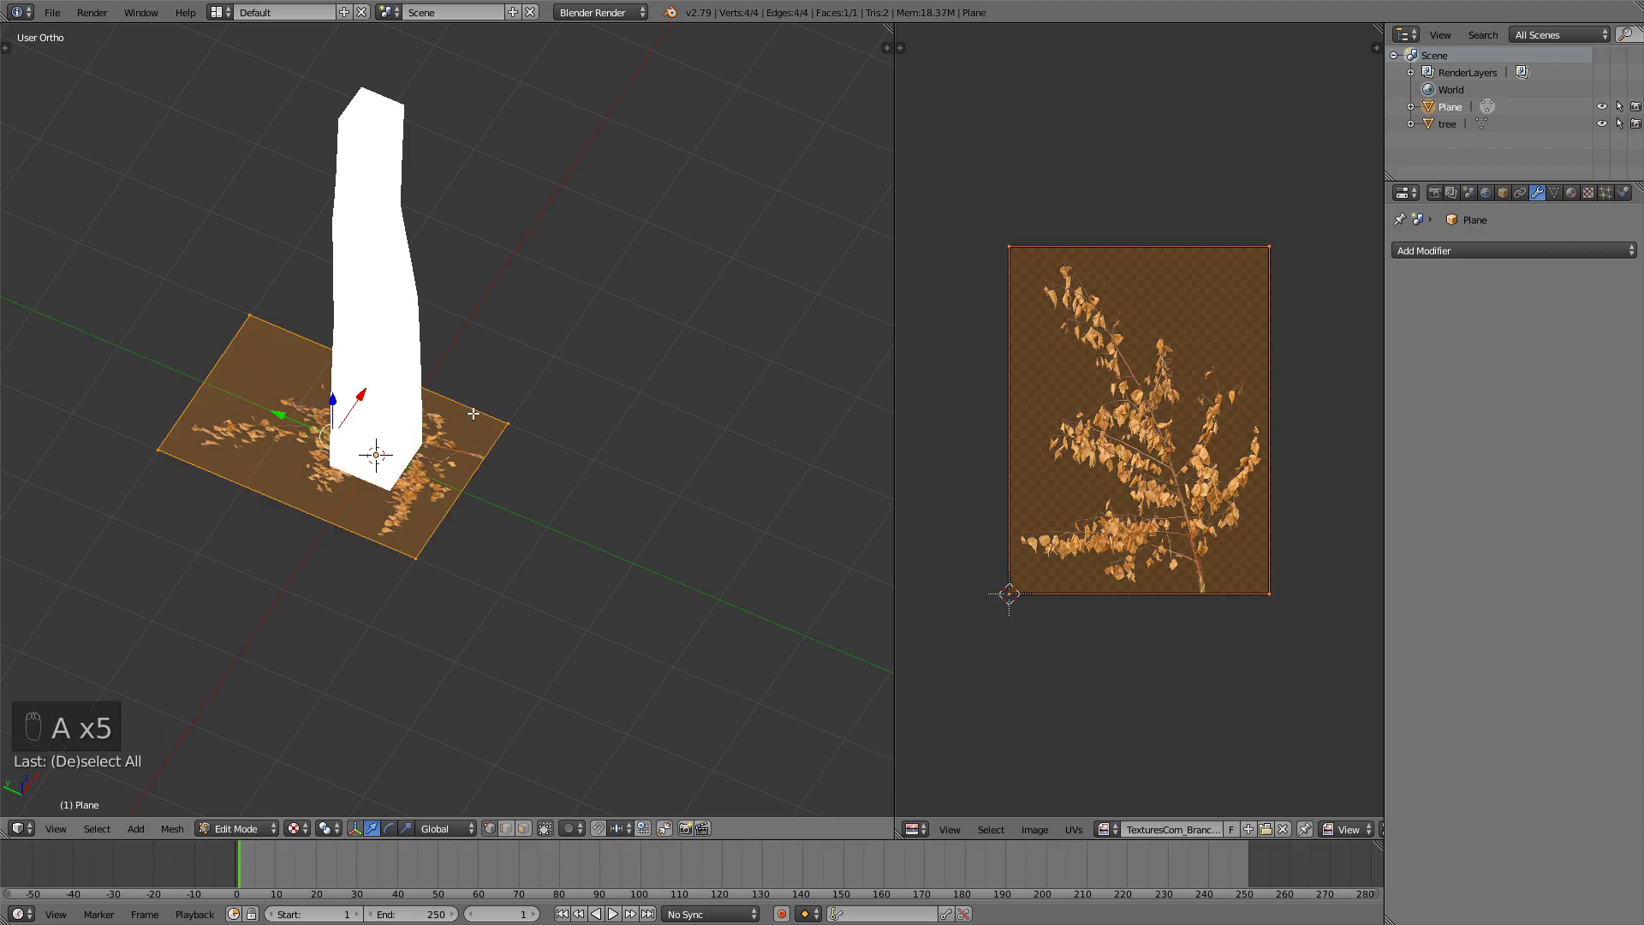
pyautogui.press('u')
pyautogui.click(475, 413)
pyautogui.press('r')
pyautogui.write('r90')
pyautogui.click(1272, 336)
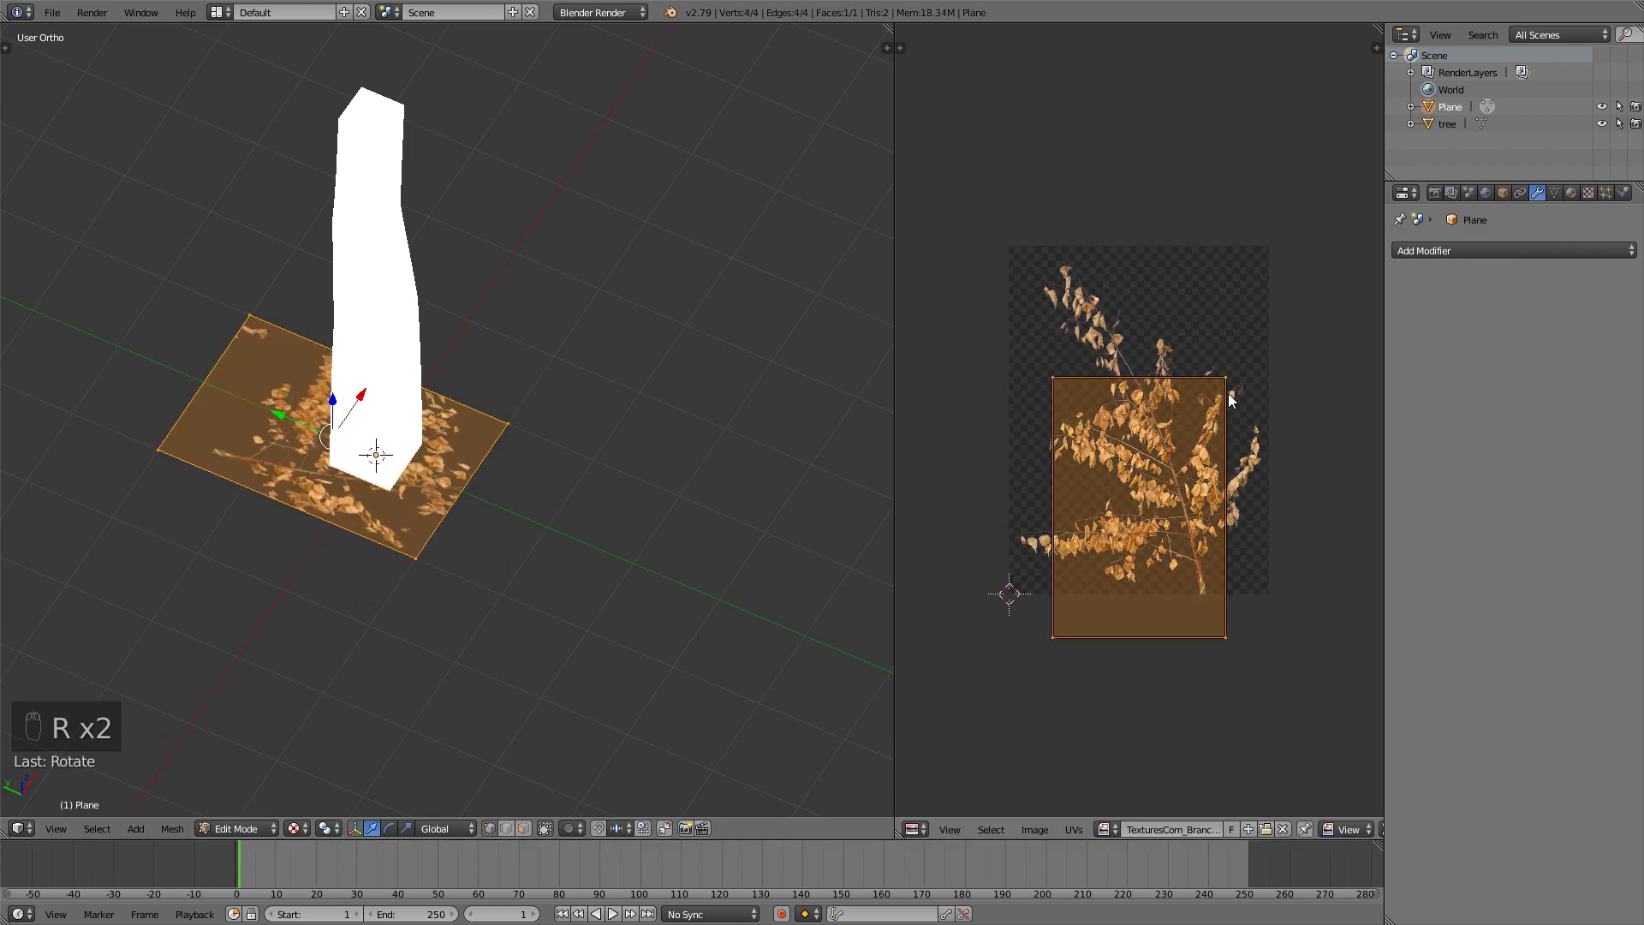
# Scale and reposition the UV rectangle over the branch image.
pyautogui.press('s')
pyautogui.press('g')
pyautogui.click(1291, 284)
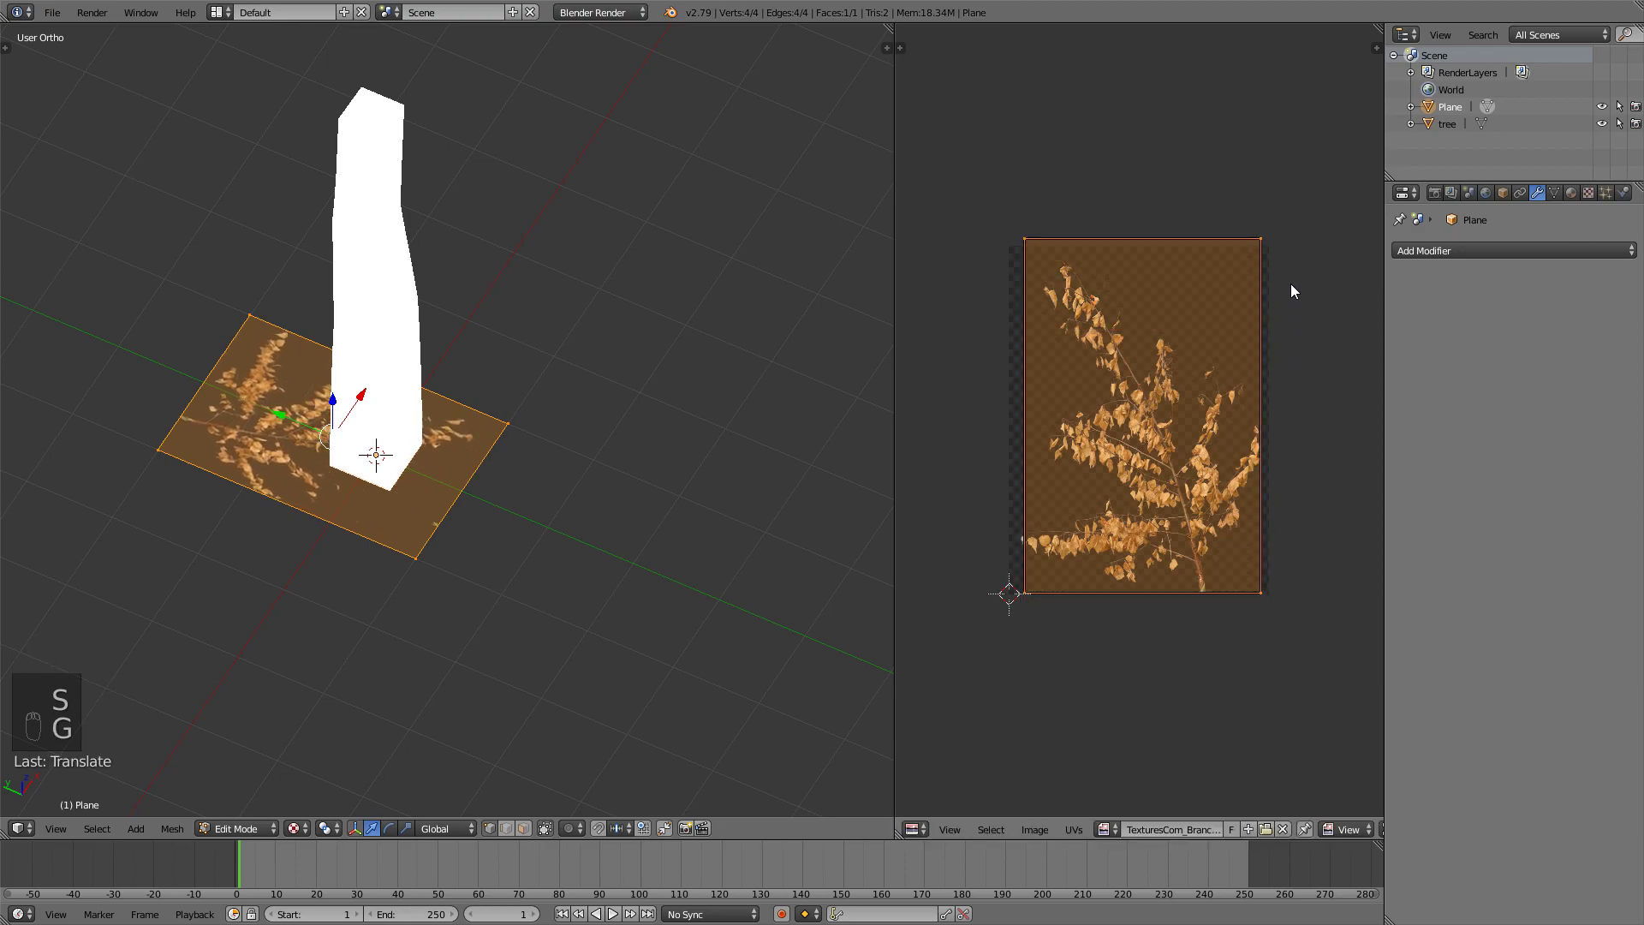
pyautogui.press('s')
pyautogui.click(1285, 292)
pyautogui.press('g')
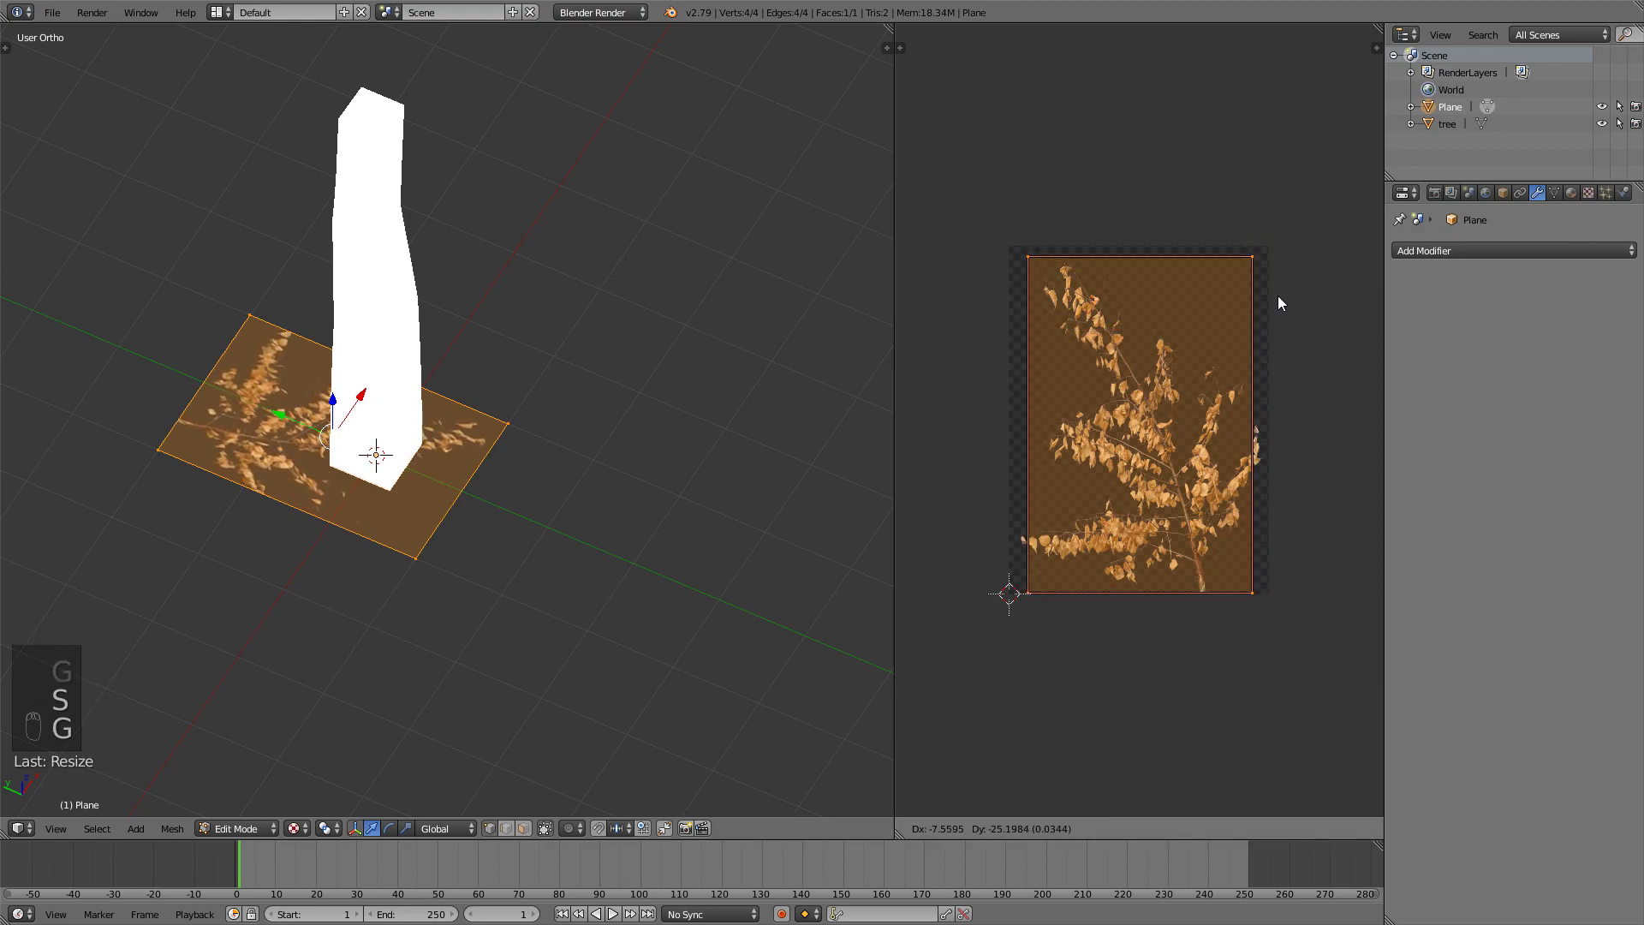
pyautogui.press('g')
pyautogui.click(1278, 303)
# Move the left and top UV edges out to the image's borders, then leave Edit Mode.
pyautogui.press('c')
pyautogui.moveTo(1017, 256); pyautogui.dragTo(1022, 637)
pyautogui.press('g')
pyautogui.press('x')
pyautogui.click(1012, 637)
pyautogui.click(1017, 252)
pyautogui.press('c')
pyautogui.click(1284, 228)
pyautogui.press('g')
pyautogui.click(1284, 223)
pyautogui.press('Tab')
pyautogui.press('Tab')
pyautogui.press('Tab')
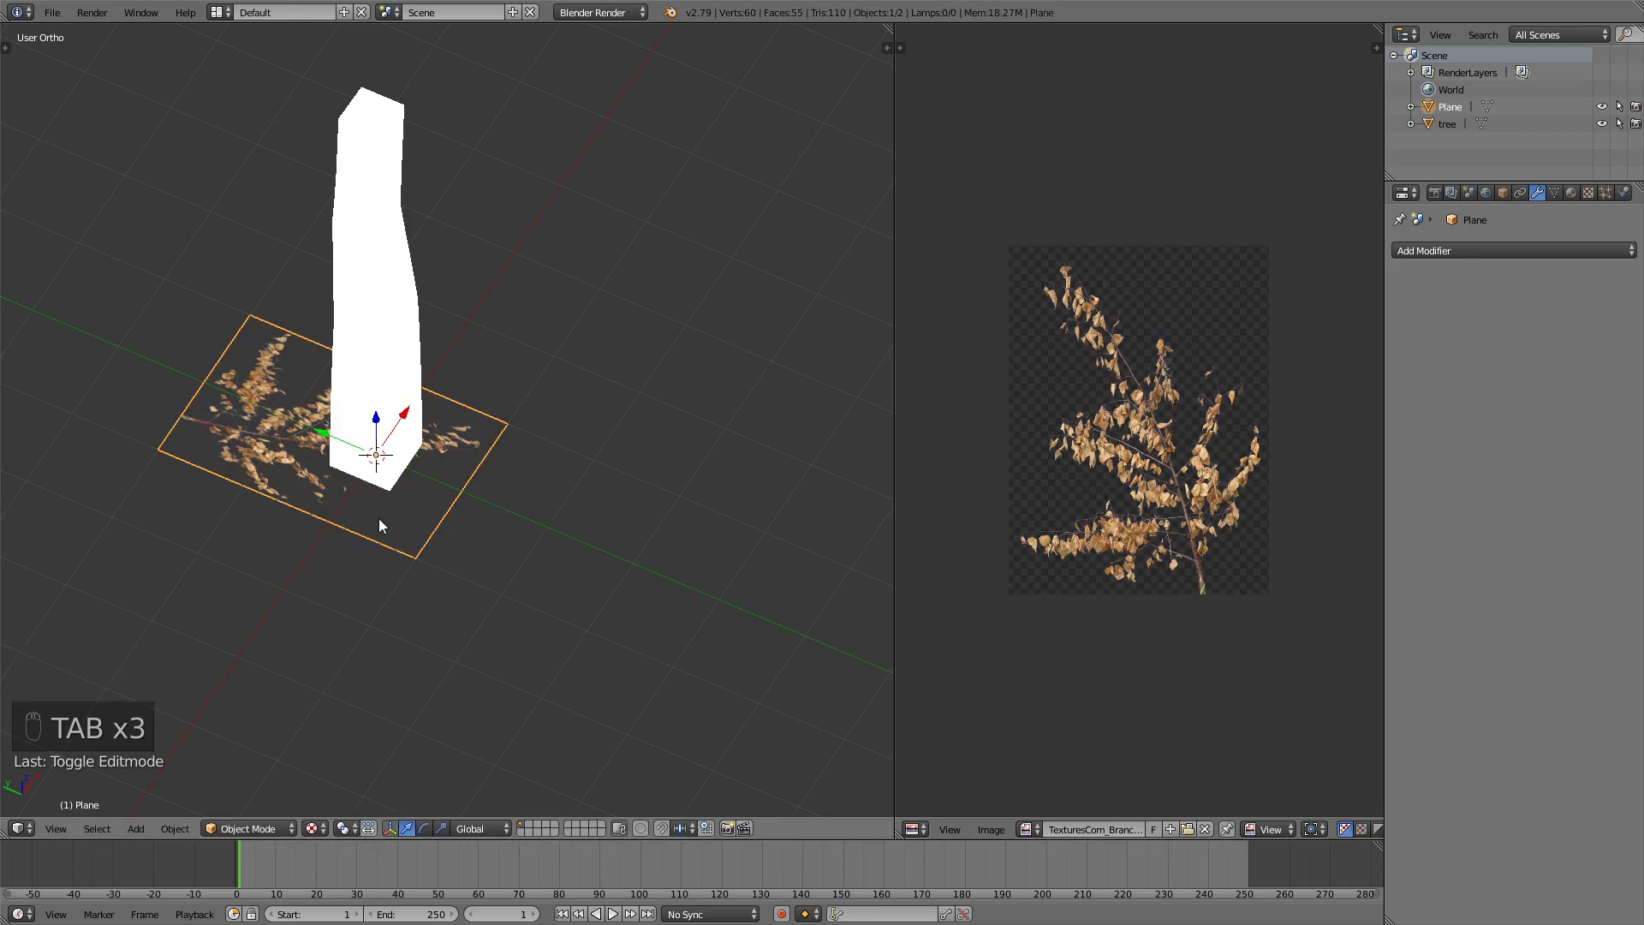
# Move the branch plane away from the trunk and hide the tree trunk.
pyautogui.click(358, 529)
pyautogui.press('g')
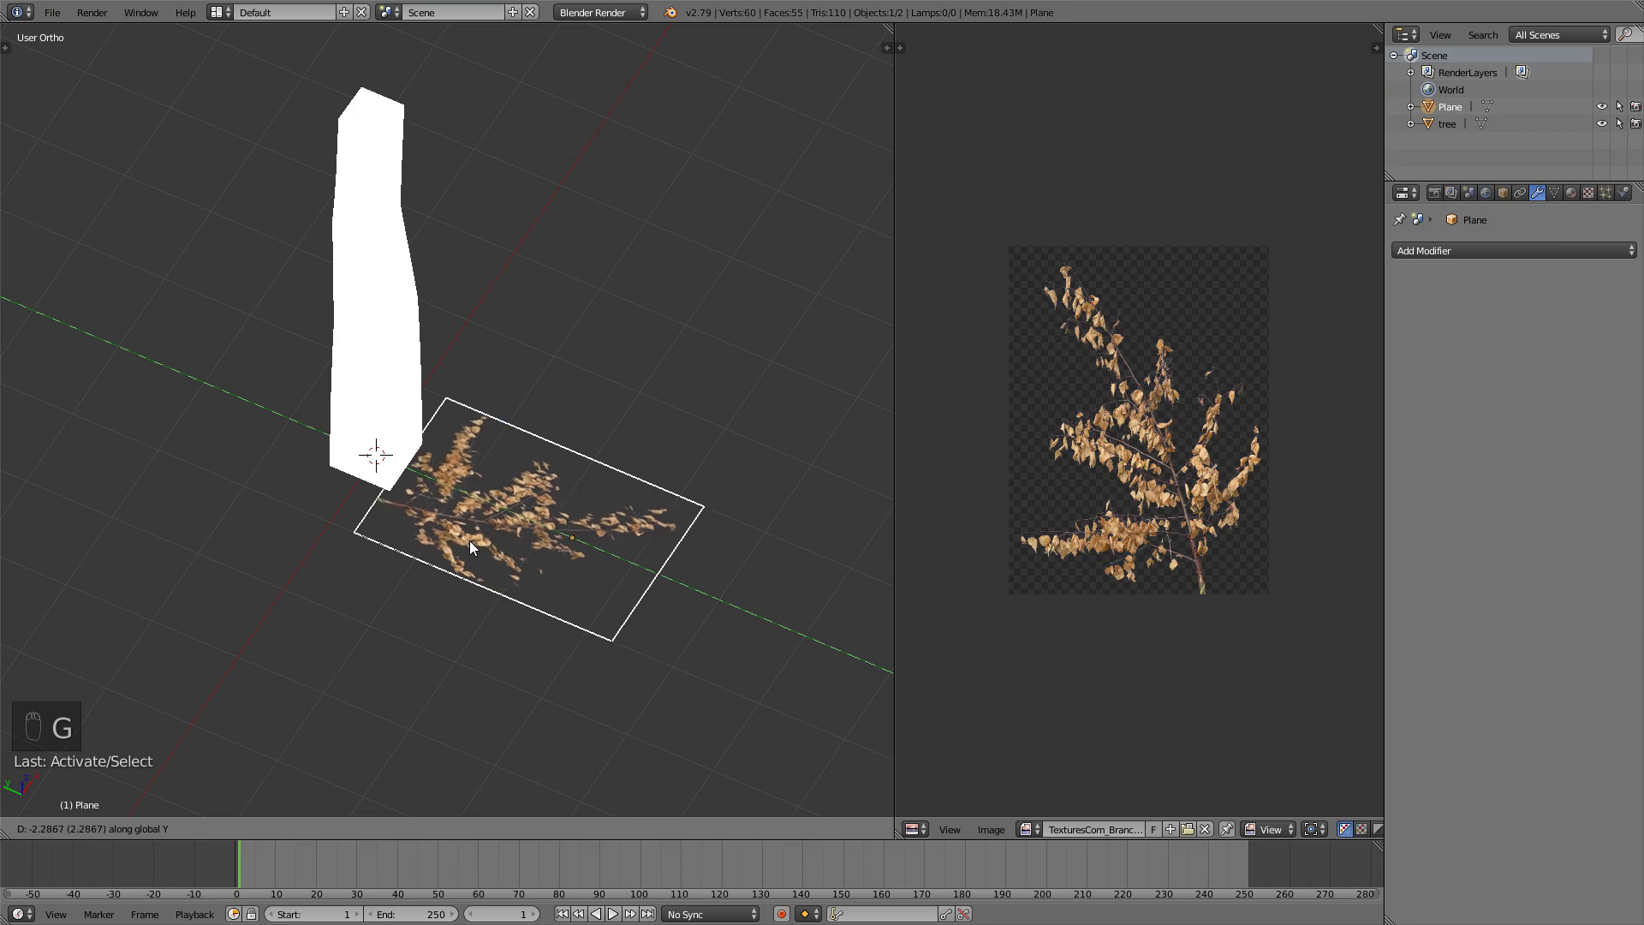
pyautogui.click(462, 527)
pyautogui.click(394, 366)
pyautogui.press('h')
pyautogui.click(479, 501)
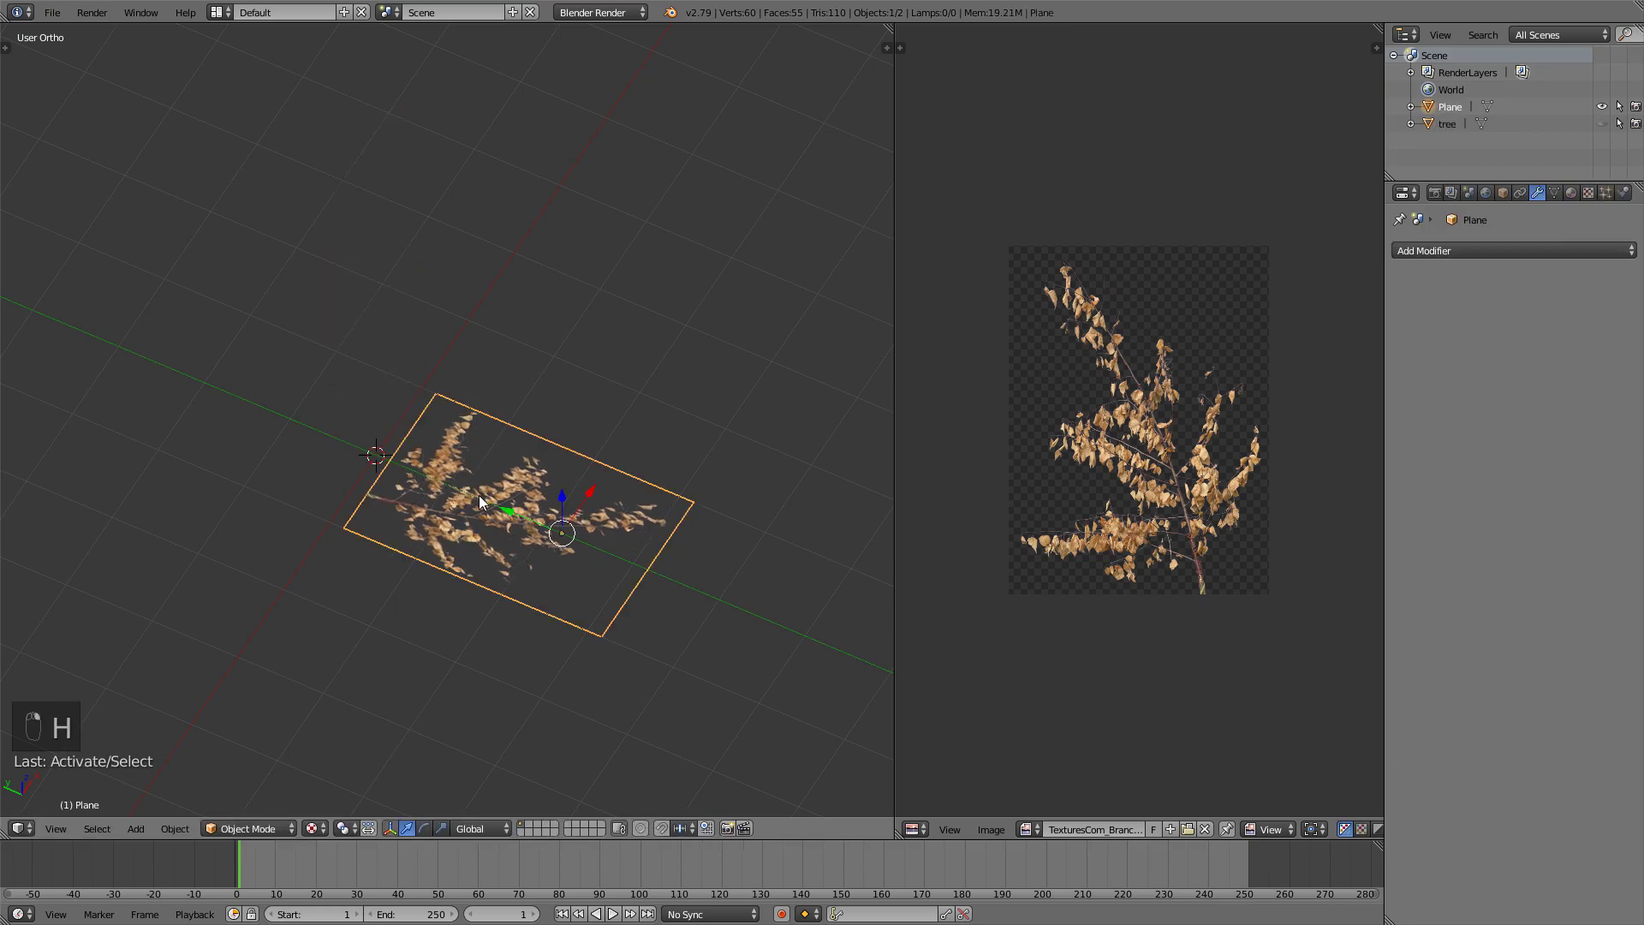
# In top view, move the branch plane so its top stem edge sits at the origin.
pyautogui.press('KP_1')
pyautogui.press('KP_7')
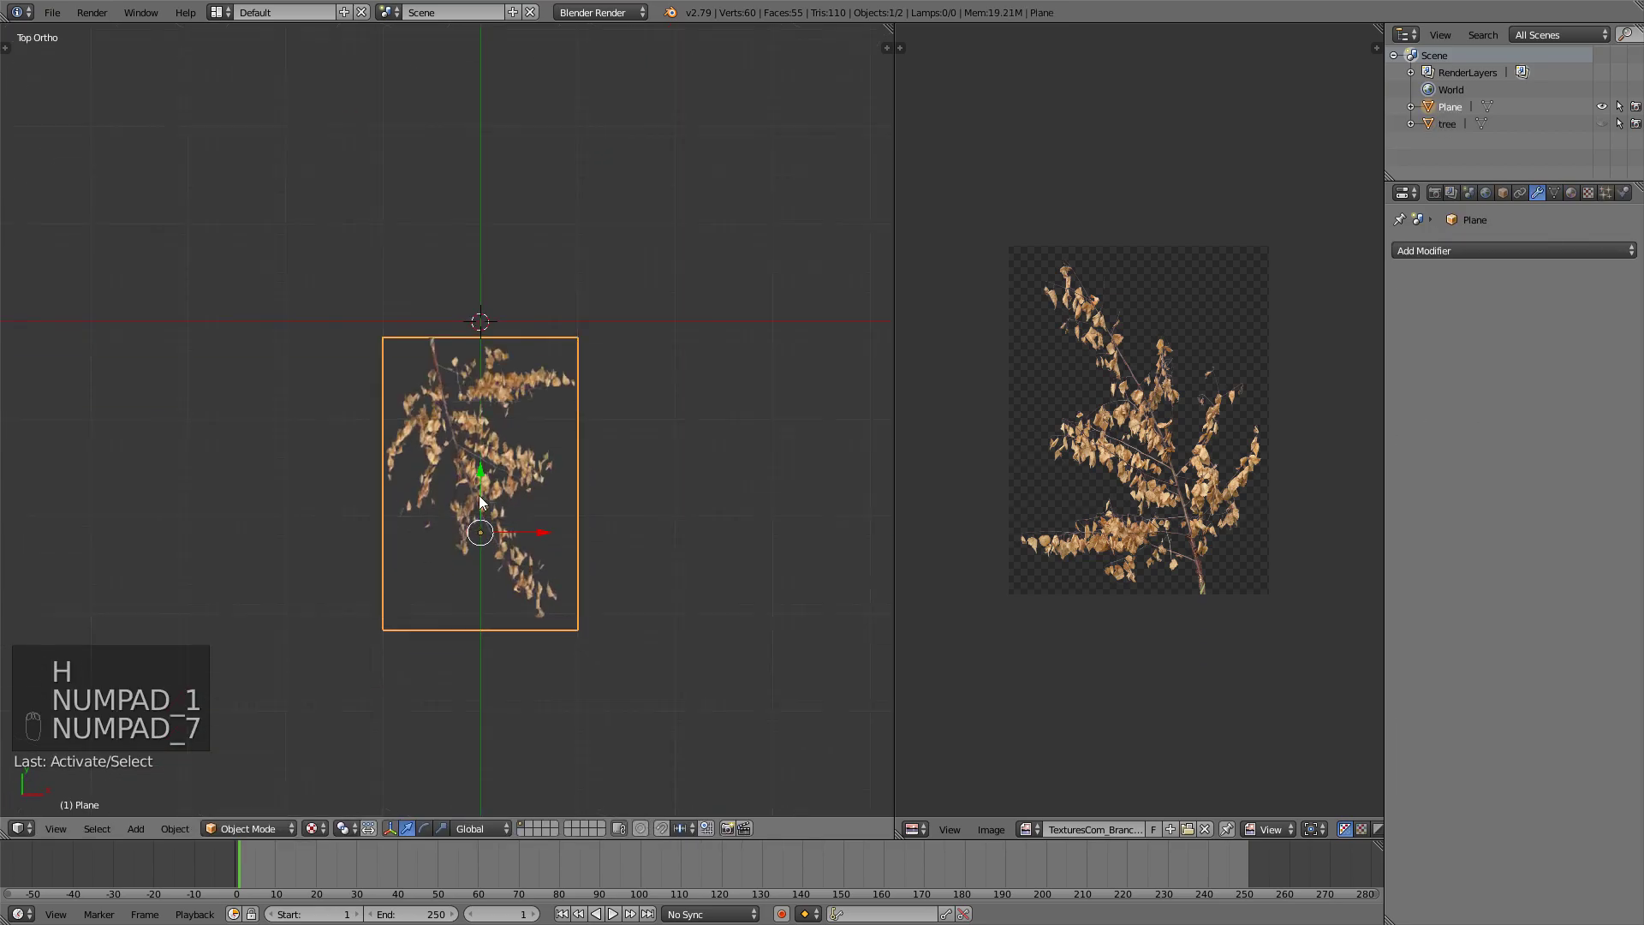
pyautogui.scroll(4, 571, 428)
pyautogui.press('g')
pyautogui.press('g')
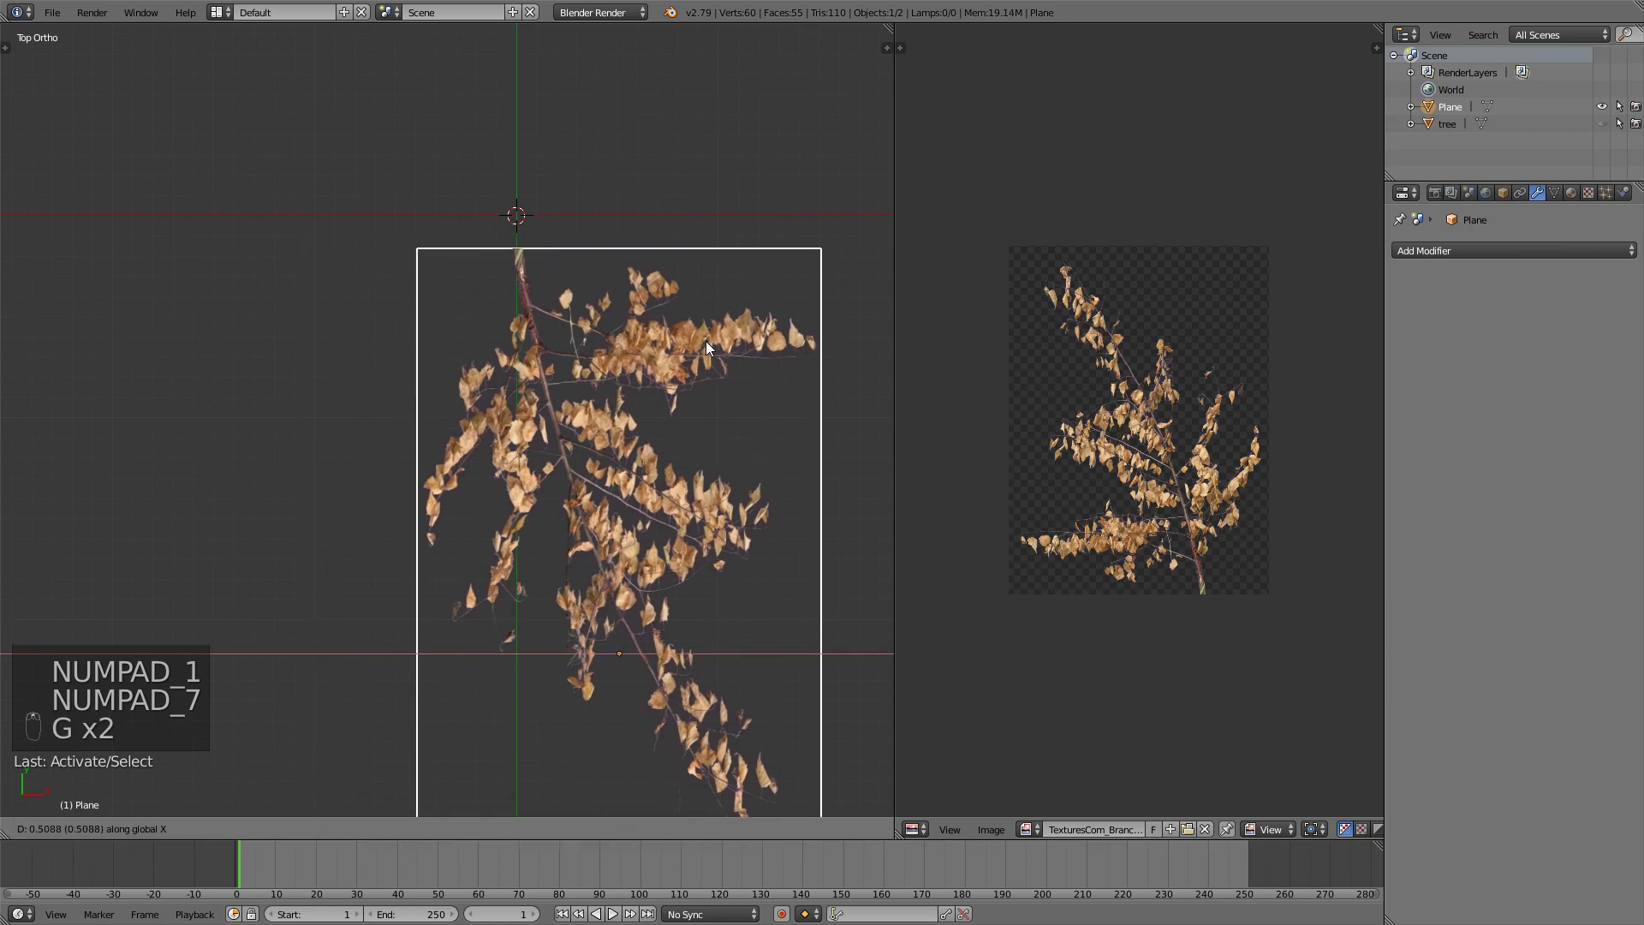
pyautogui.click(703, 340)
pyautogui.press('g')
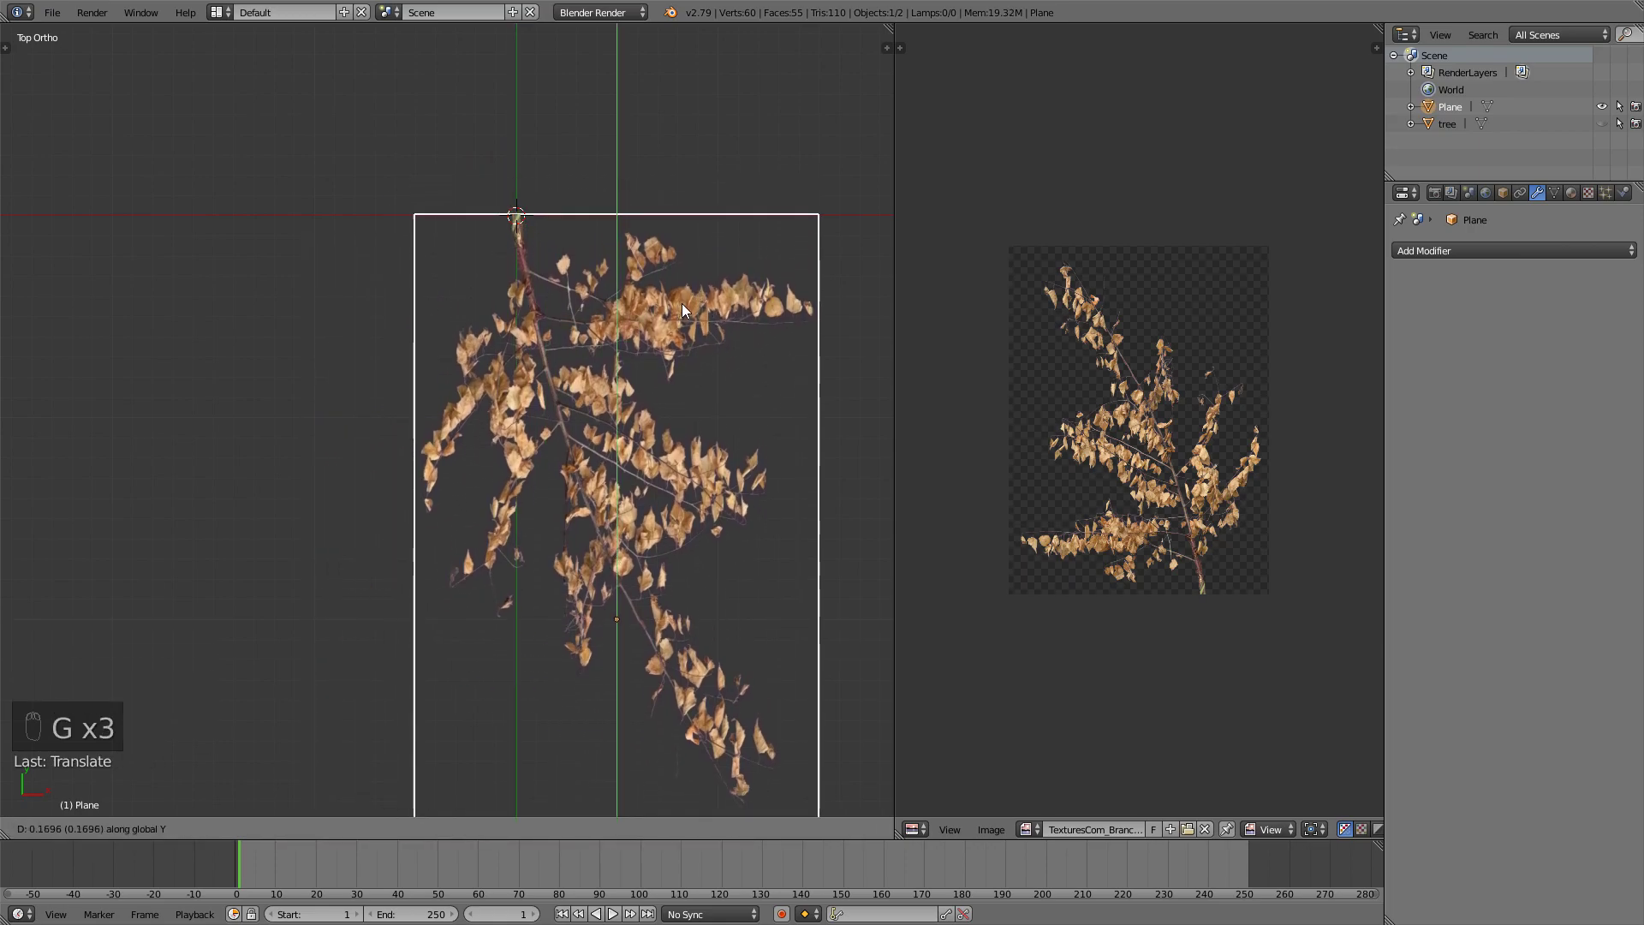
pyautogui.click(683, 303)
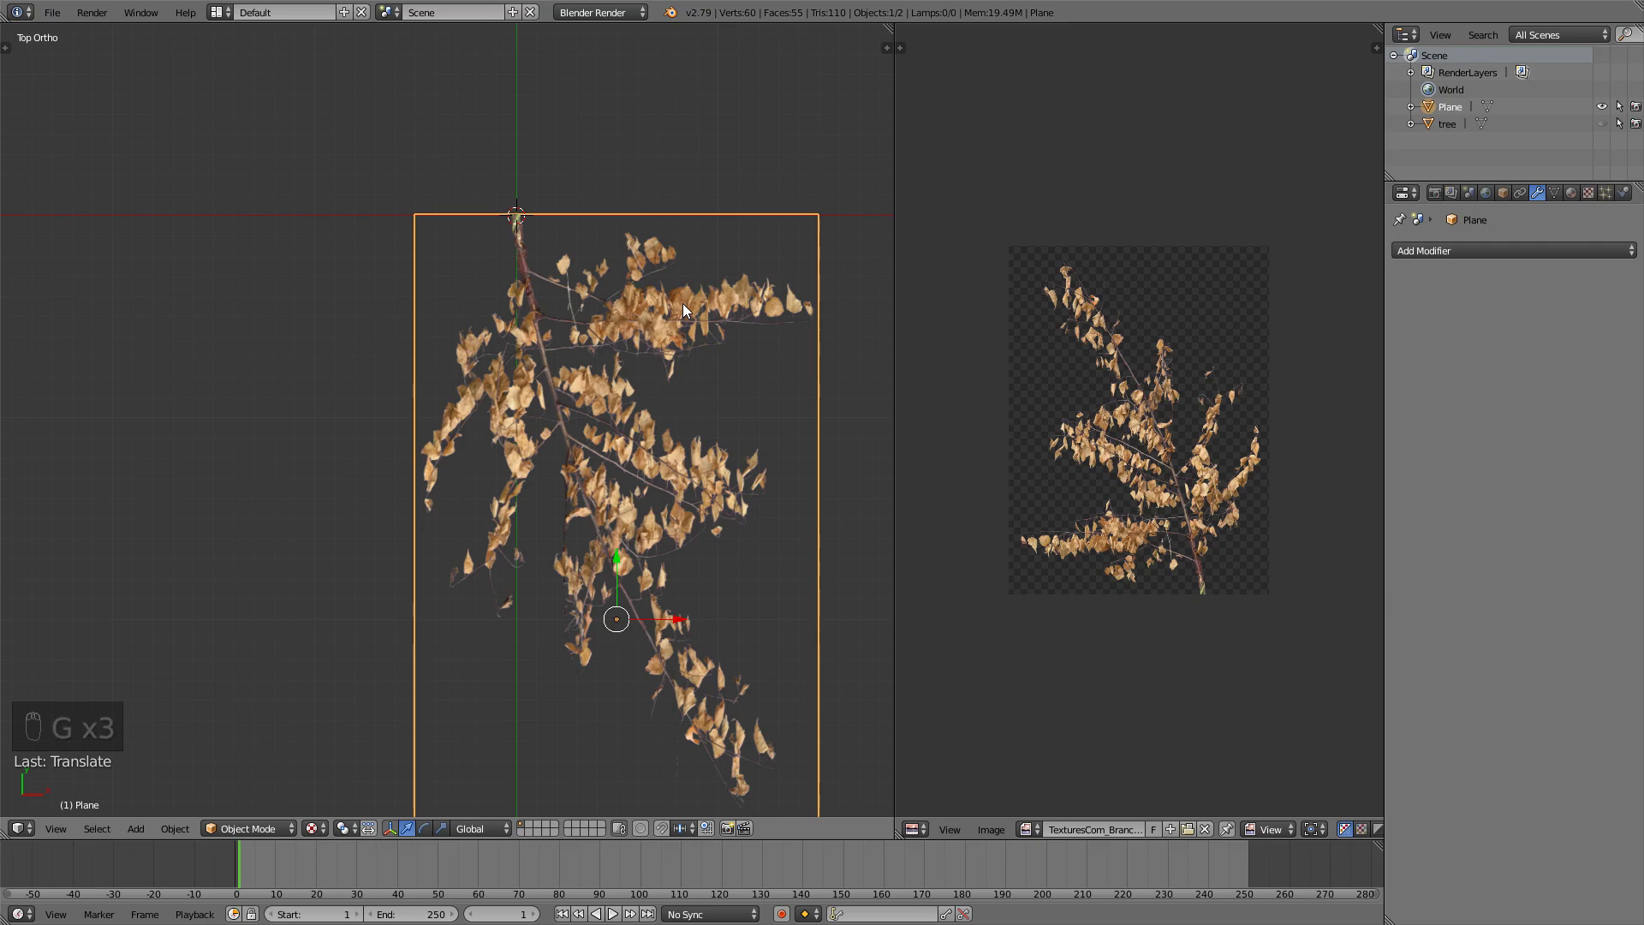
# Set the plane's origin to the 3D cursor and unhide the tree with Alt+H.
pyautogui.hotkey('ctrl', 'alt', 'shift', 'c')
pyautogui.click(676, 306)
pyautogui.scroll(-2, 650, 346)
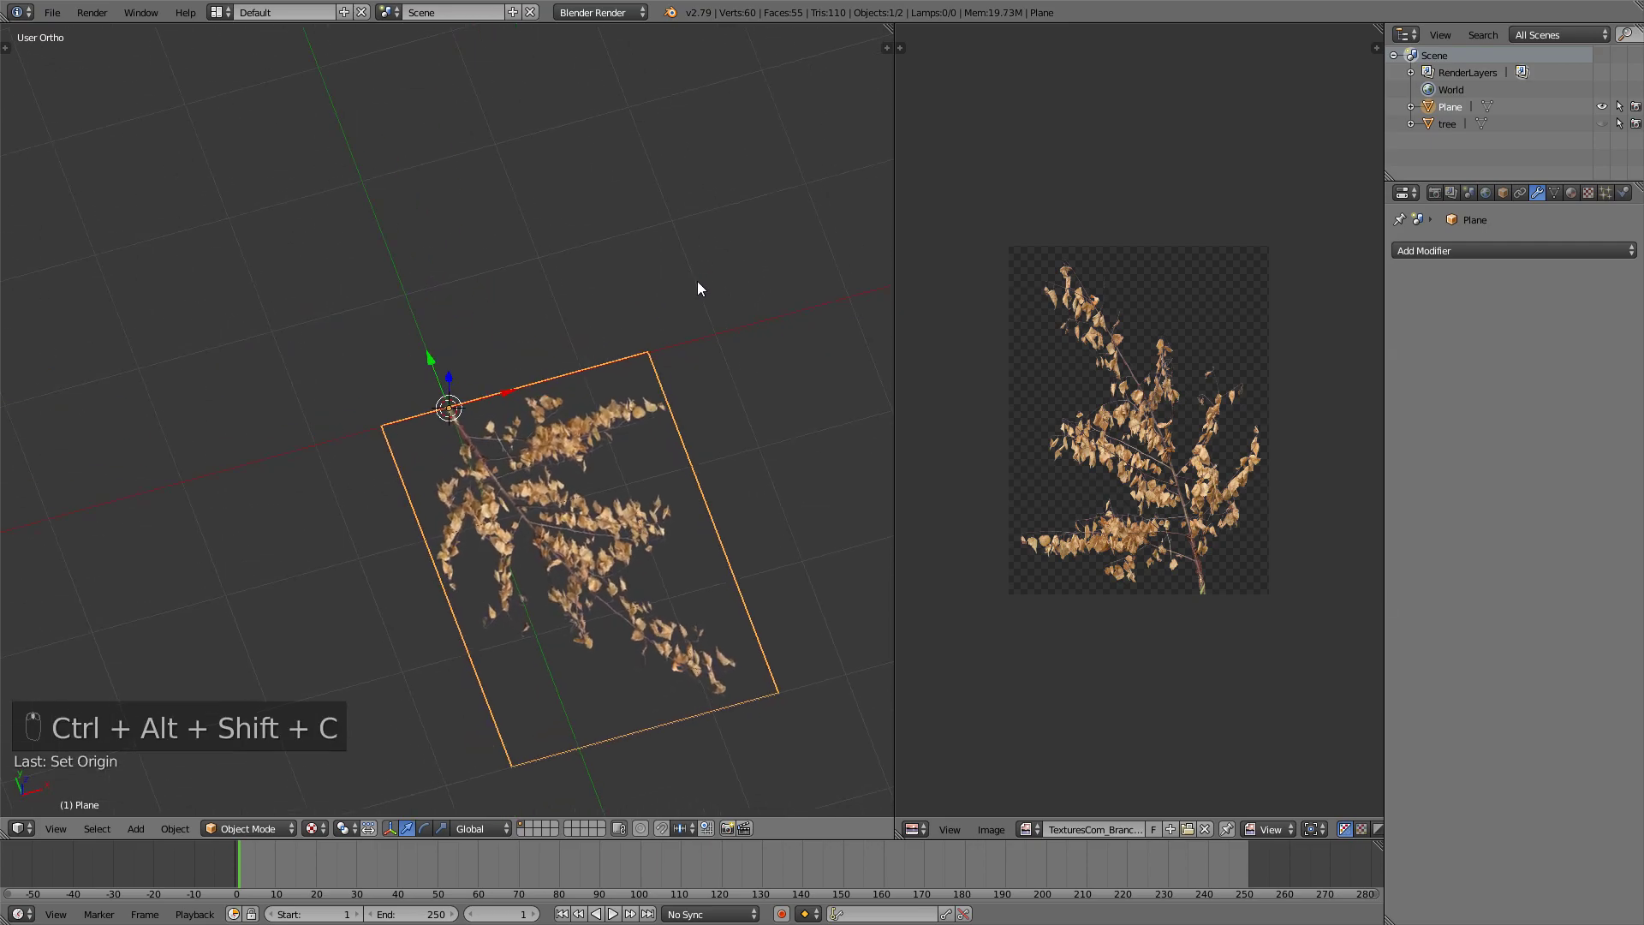
pyautogui.moveTo(700, 285); pyautogui.dragTo(709, 281, button='middle')
pyautogui.hotkey('alt', 'h')
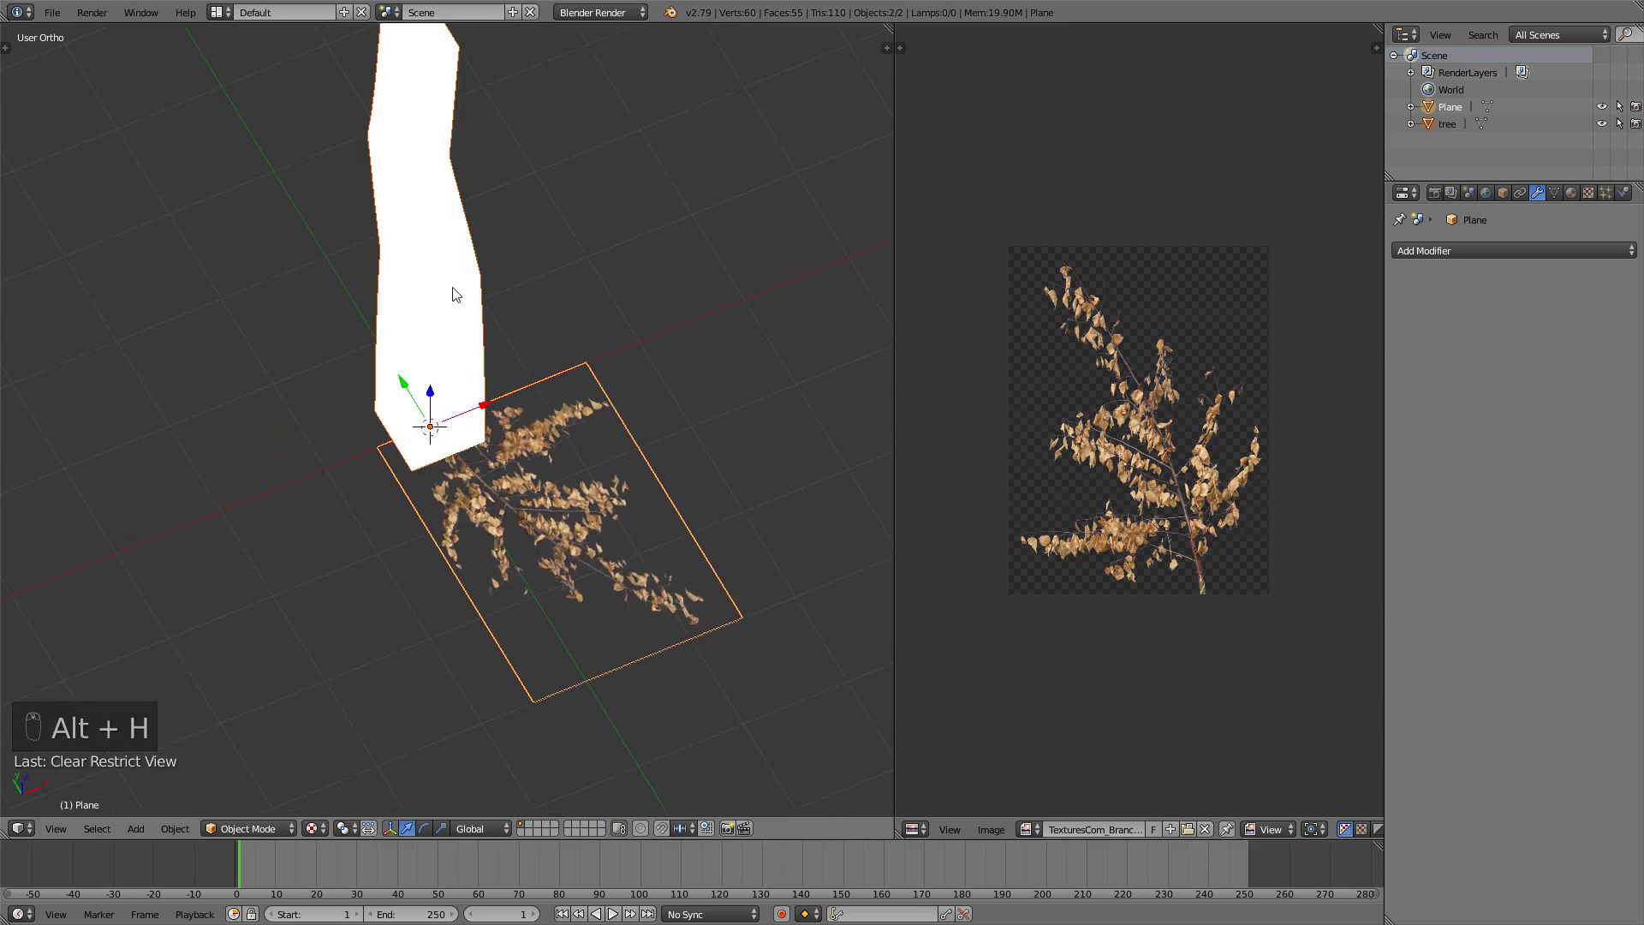
# Add a Hair particle system to the trunk that renders the branch Plane as its object.
pyautogui.rightClick(454, 294)
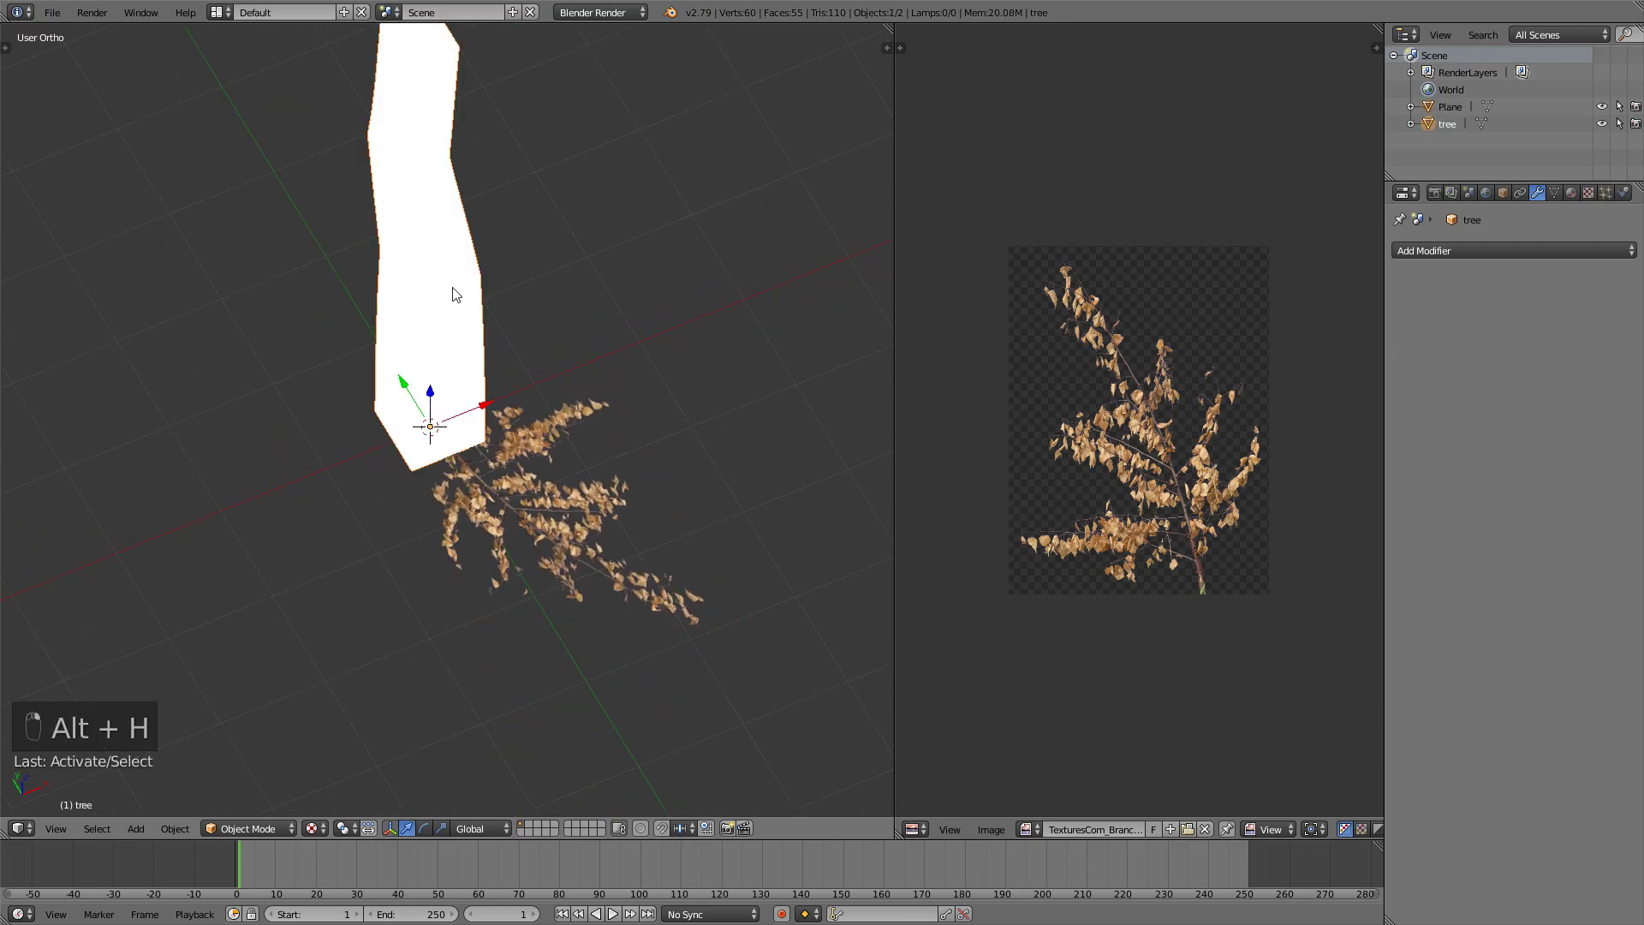
pyautogui.click(1605, 194)
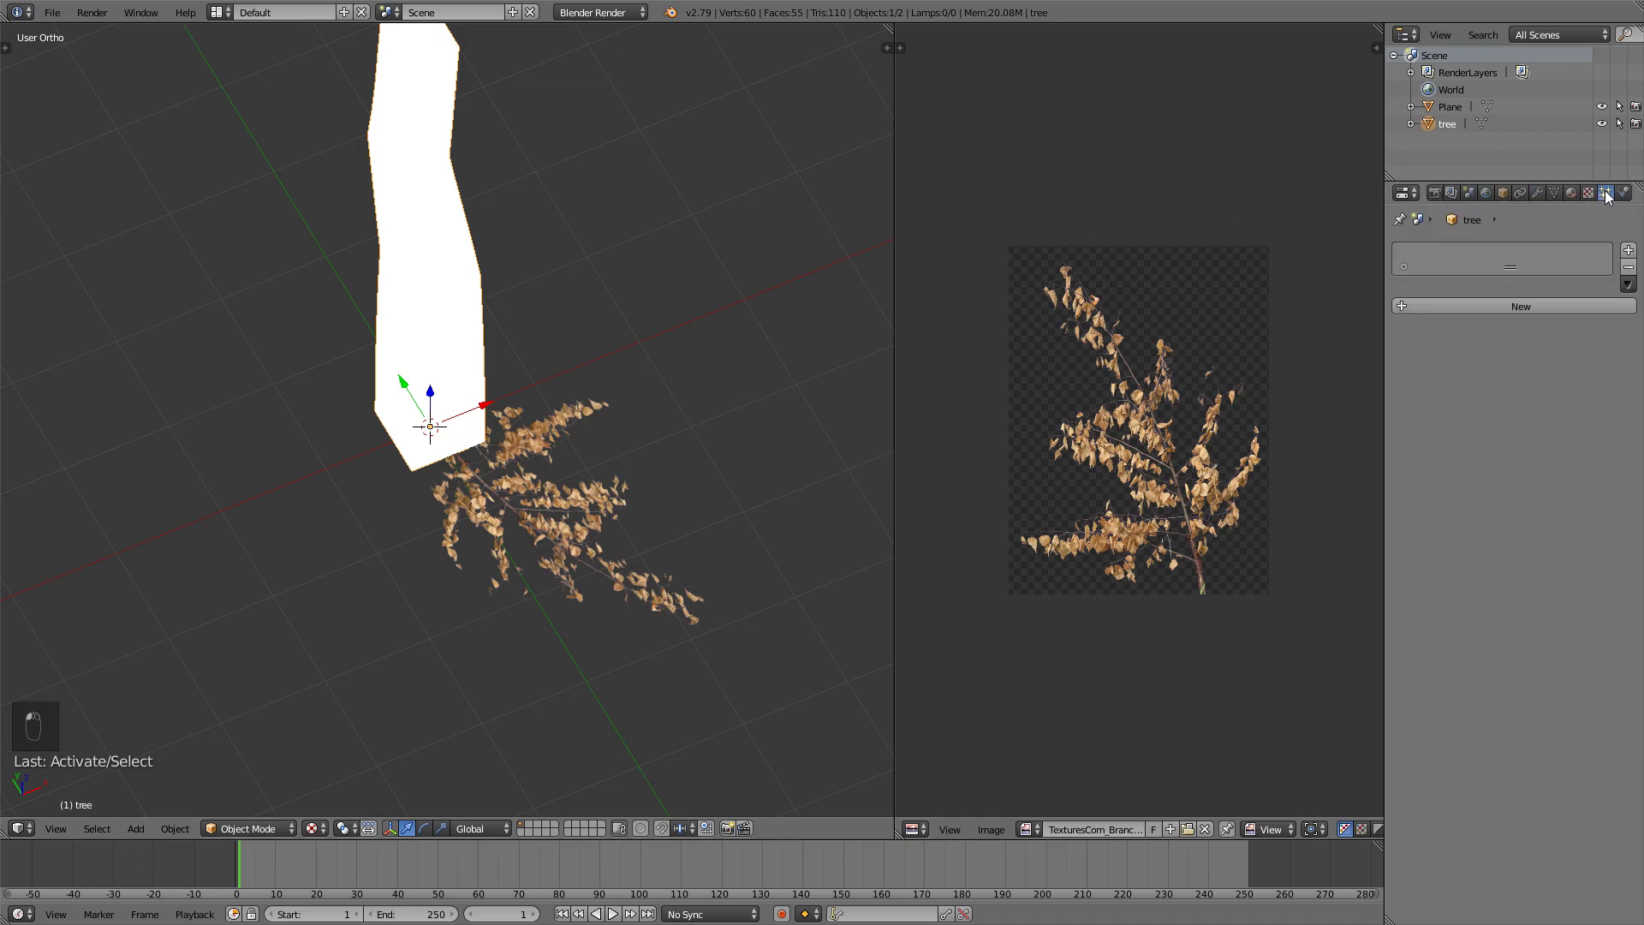
pyautogui.click(1508, 308)
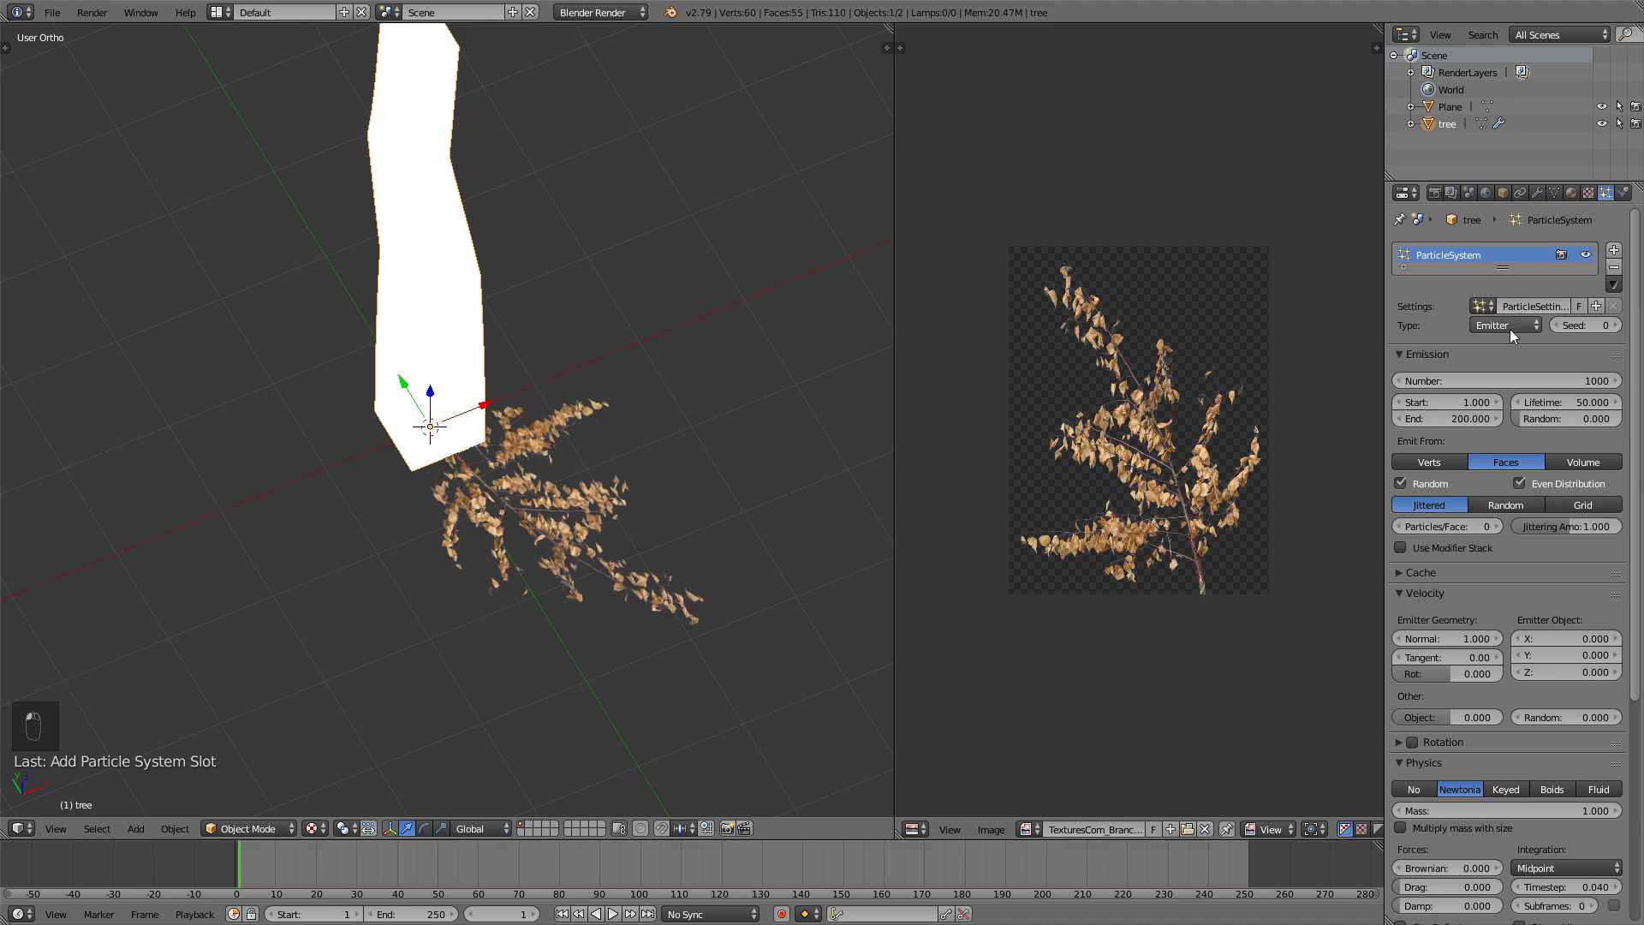
pyautogui.click(1486, 327)
pyautogui.click(1507, 296)
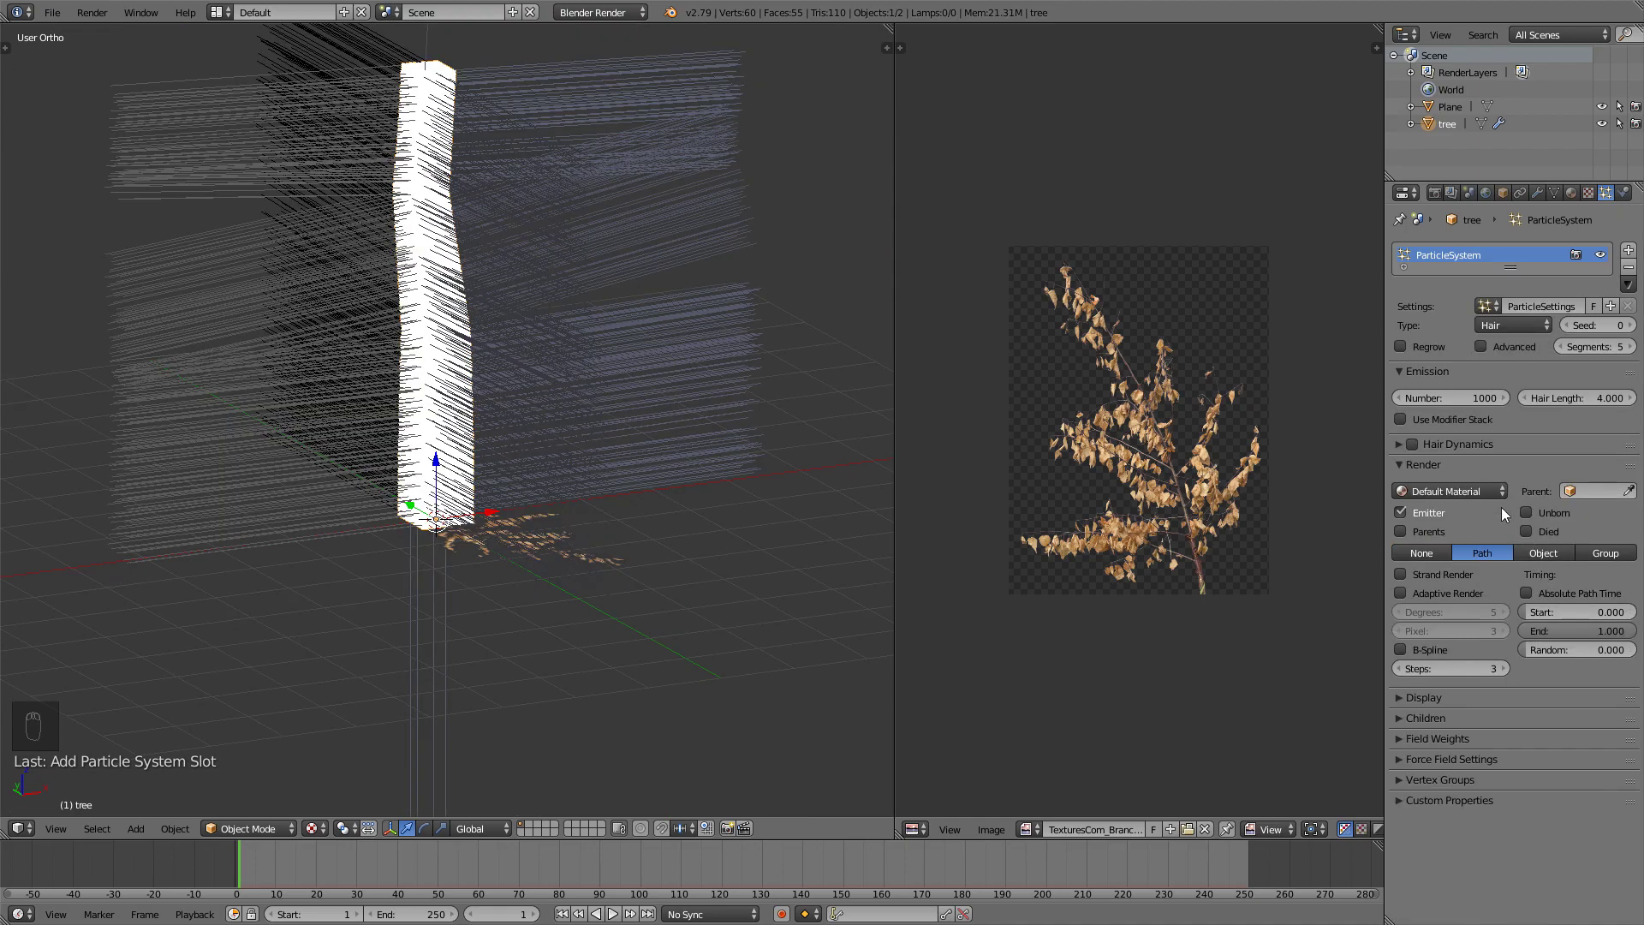
pyautogui.click(1540, 554)
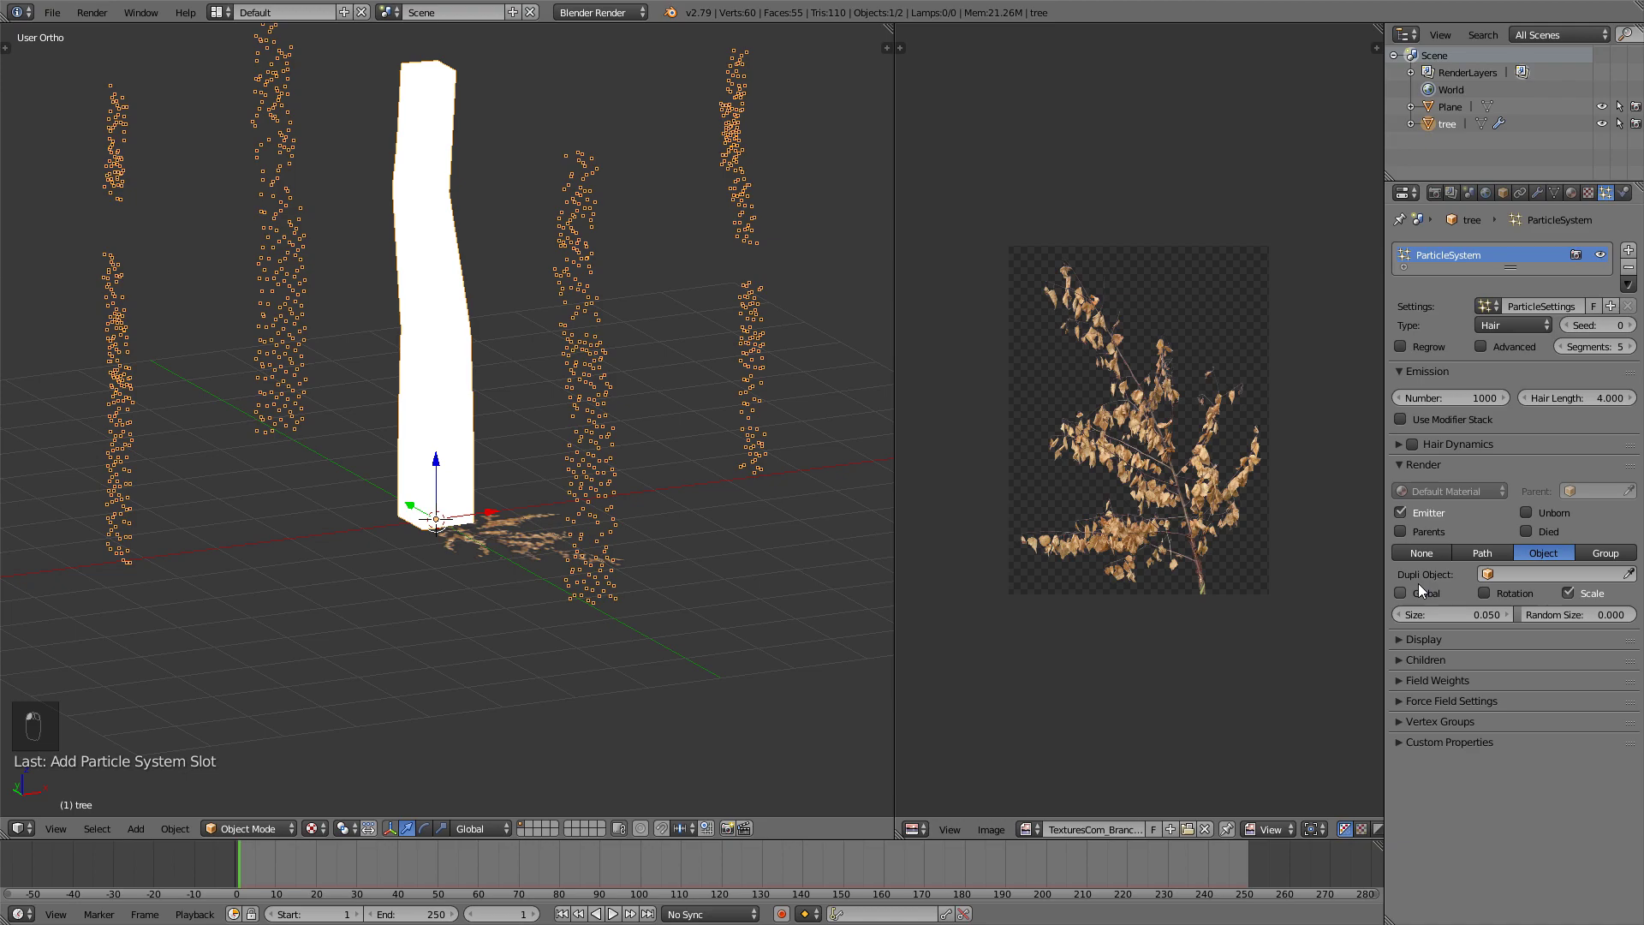
pyautogui.click(1504, 572)
pyautogui.click(1463, 601)
pyautogui.scroll(4, 562, 634)
# Move the branch plane along X and scale it up to enlarge all copies.
pyautogui.rightClick(565, 610)
pyautogui.moveTo(569, 577); pyautogui.dragTo(522, 603, button='middle')
pyautogui.press('g')
pyautogui.press('g')
pyautogui.click(367, 488)
pyautogui.moveTo(367, 488); pyautogui.dragTo(660, 351, button='middle')
pyautogui.press('s')
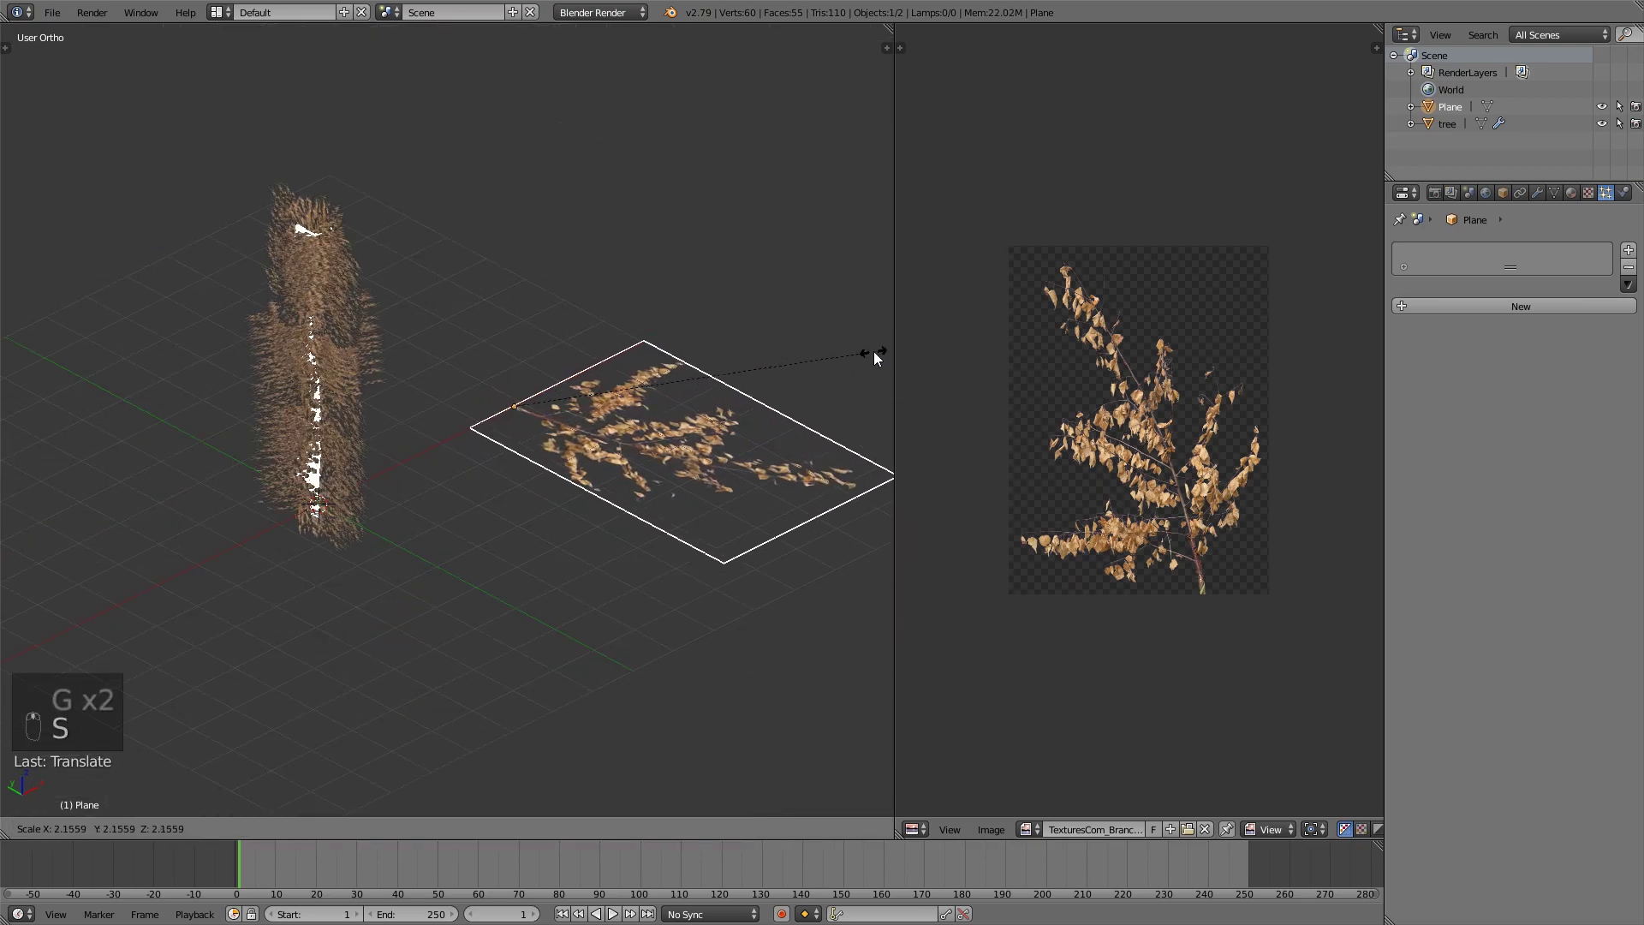
pyautogui.click(823, 354)
pyautogui.scroll(3, 824, 354)
pyautogui.keyDown('shift'); pyautogui.moveTo(284, 387); pyautogui.dragTo(399, 371, button='middle'); pyautogui.keyUp('shift')
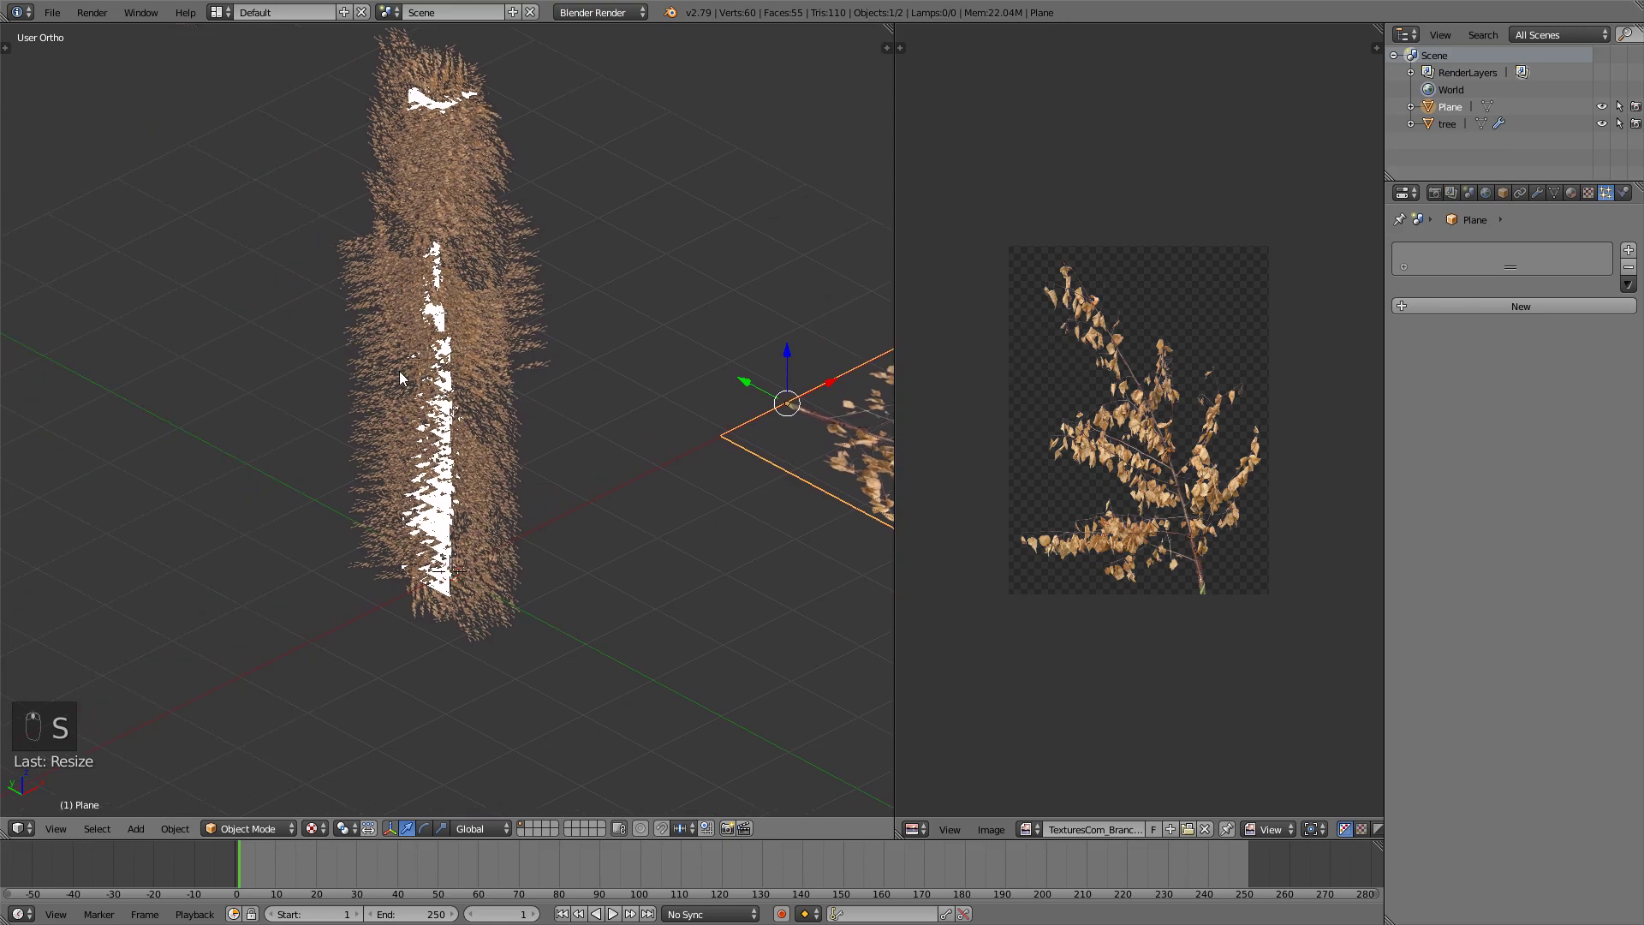
# Set the trunk's hair Emission Number to 30 and Hair Length to 10.
pyautogui.rightClick(474, 335)
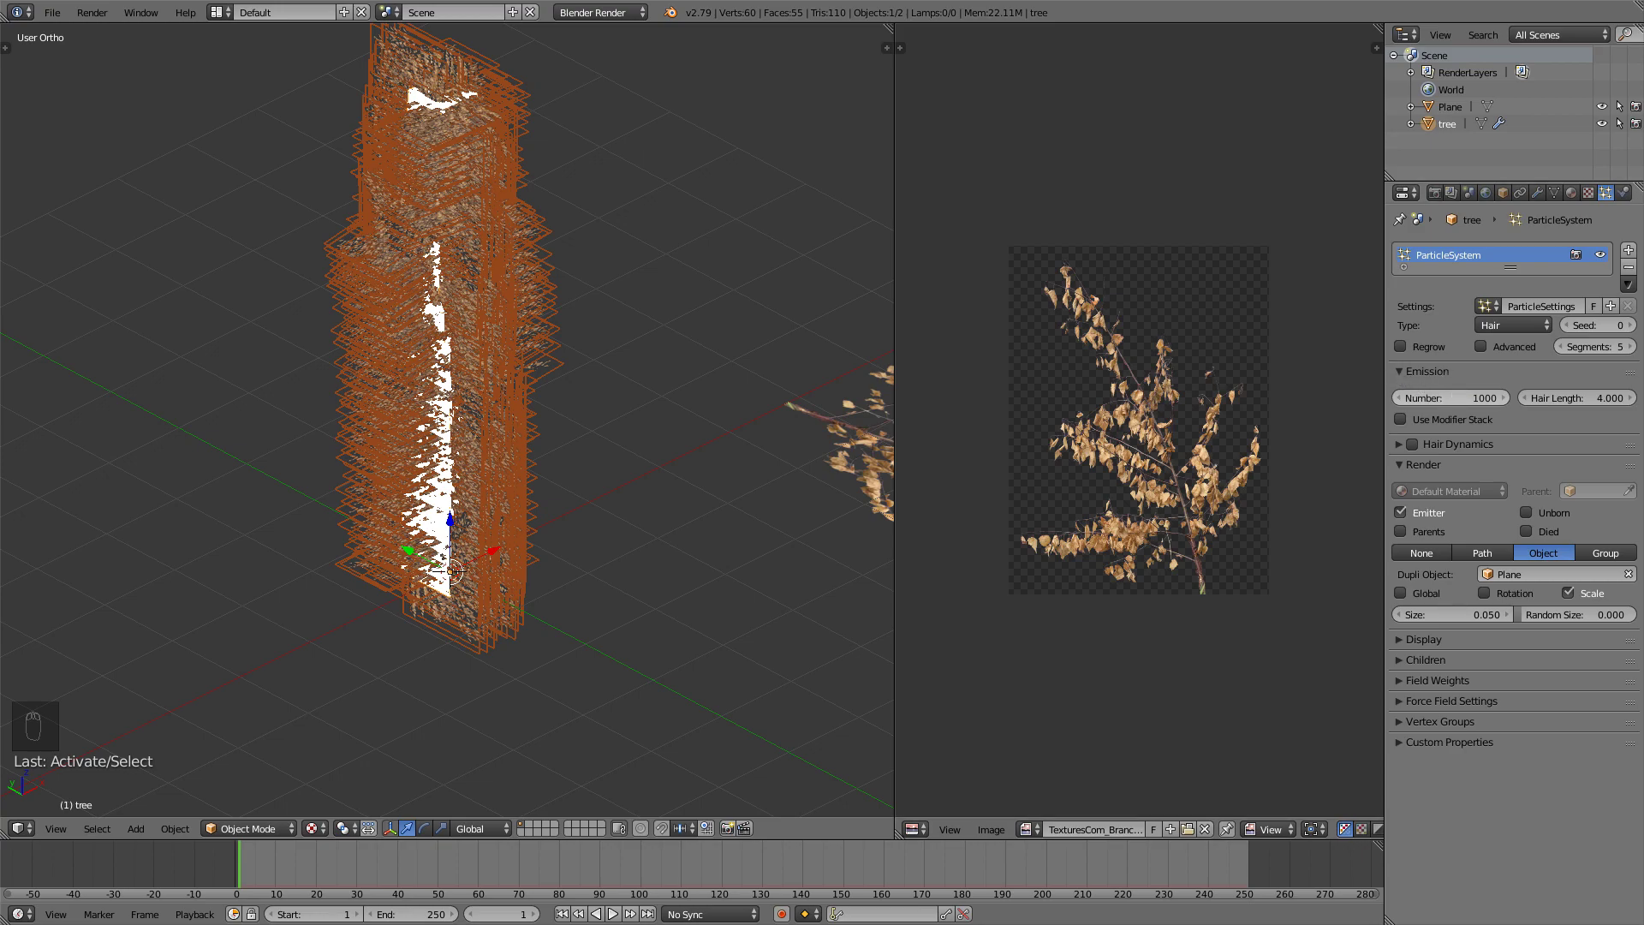
pyautogui.click(1480, 394)
pyautogui.write('30')
pyautogui.press('Return')
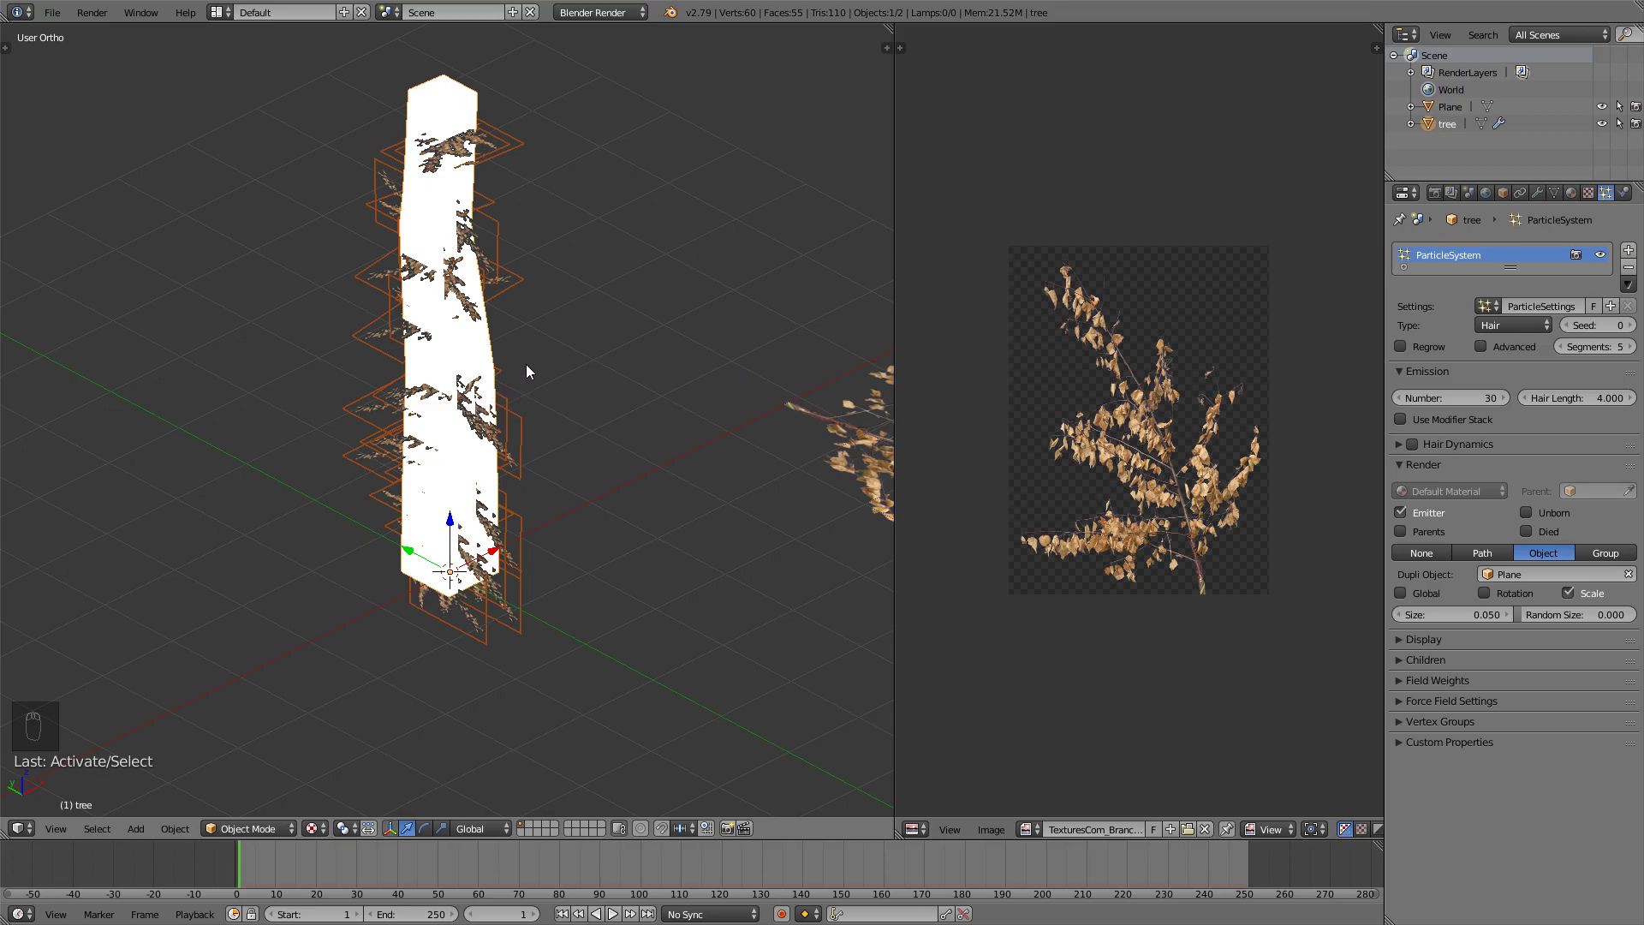
pyautogui.moveTo(1542, 399); pyautogui.dragTo(1626, 399)
pyautogui.moveTo(163, 392); pyautogui.dragTo(522, 361, button='middle')
pyautogui.press('Tab')
pyautogui.press('Tab')
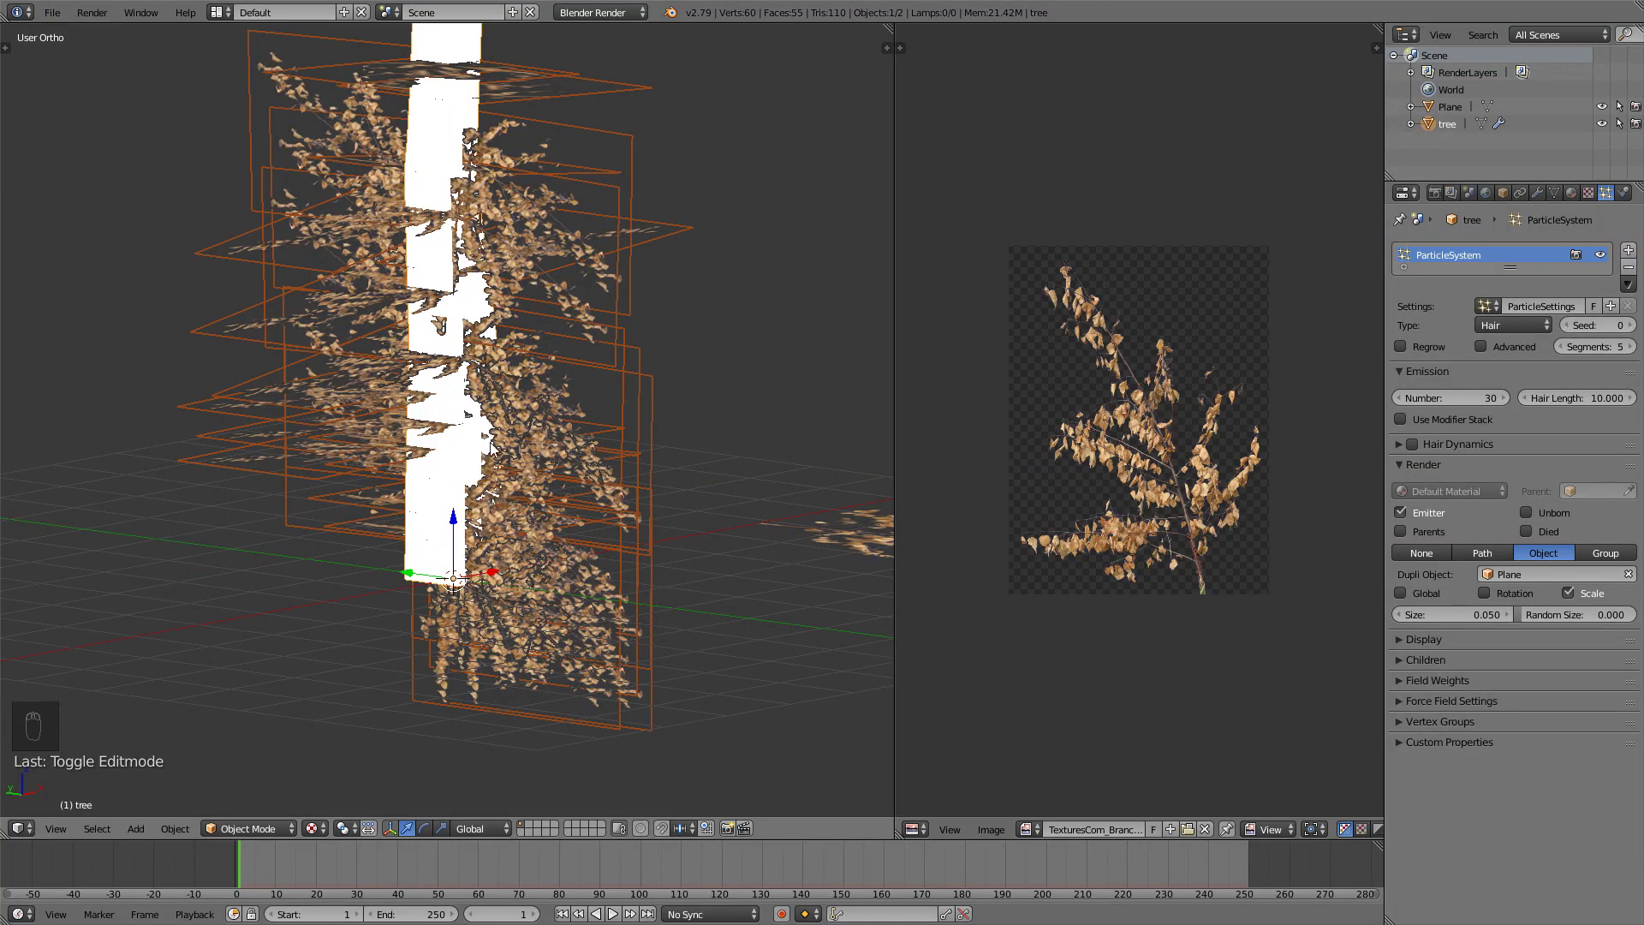
# Switch the trunk to Weight Paint mode and choose the Add brush.
pyautogui.click(246, 828)
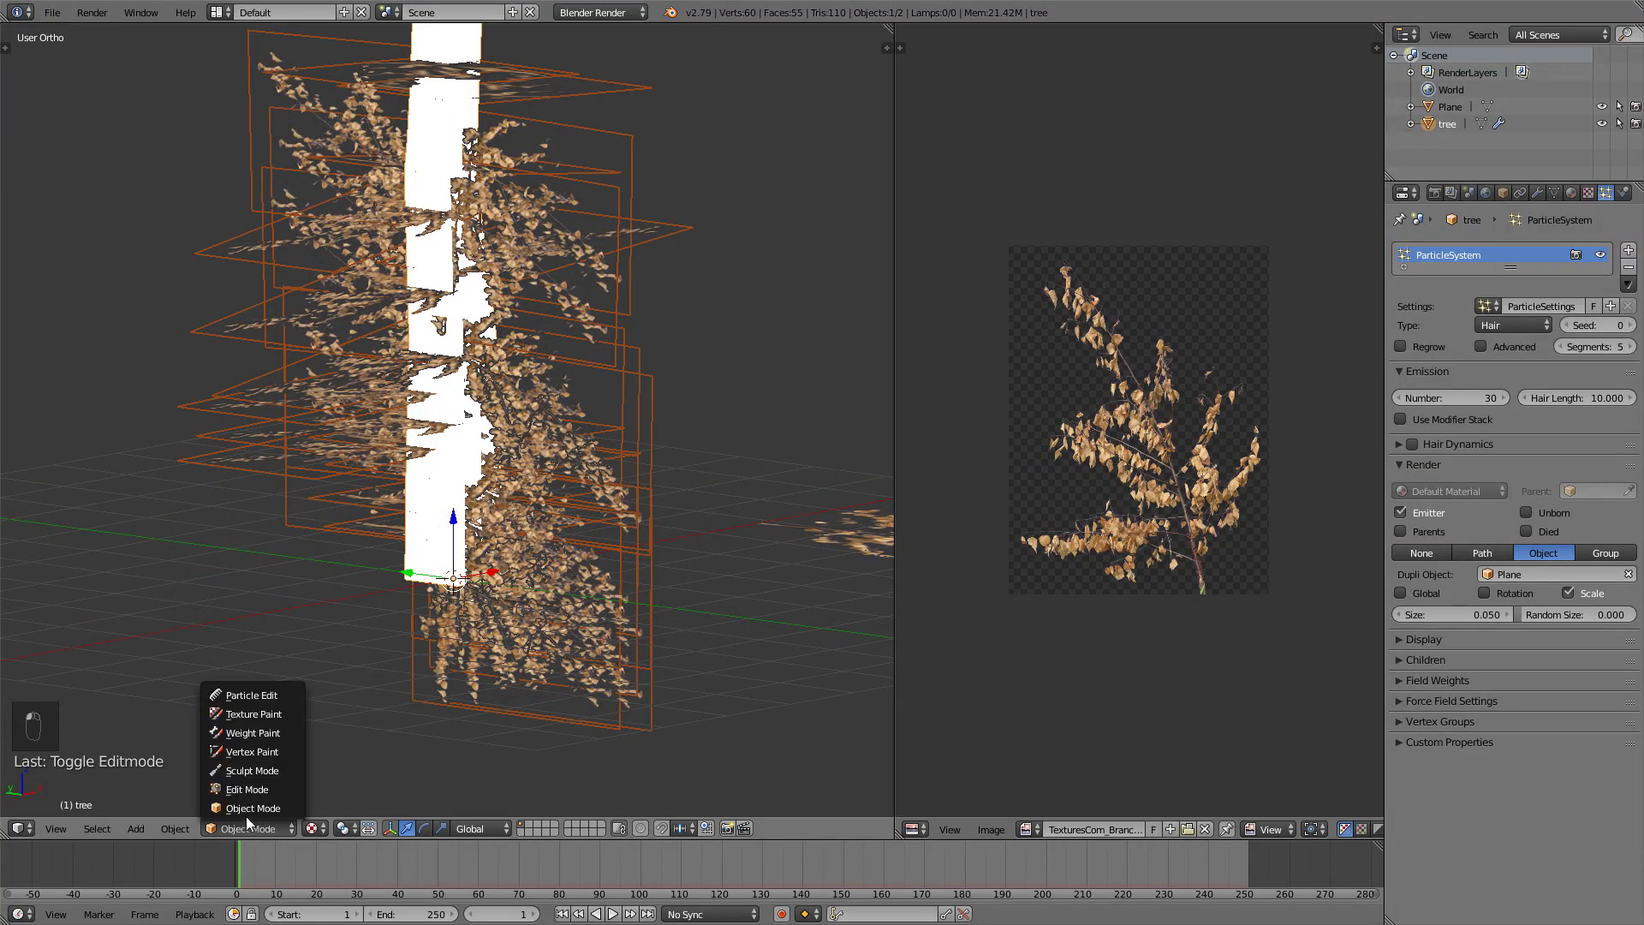
pyautogui.click(252, 733)
pyautogui.press('t')
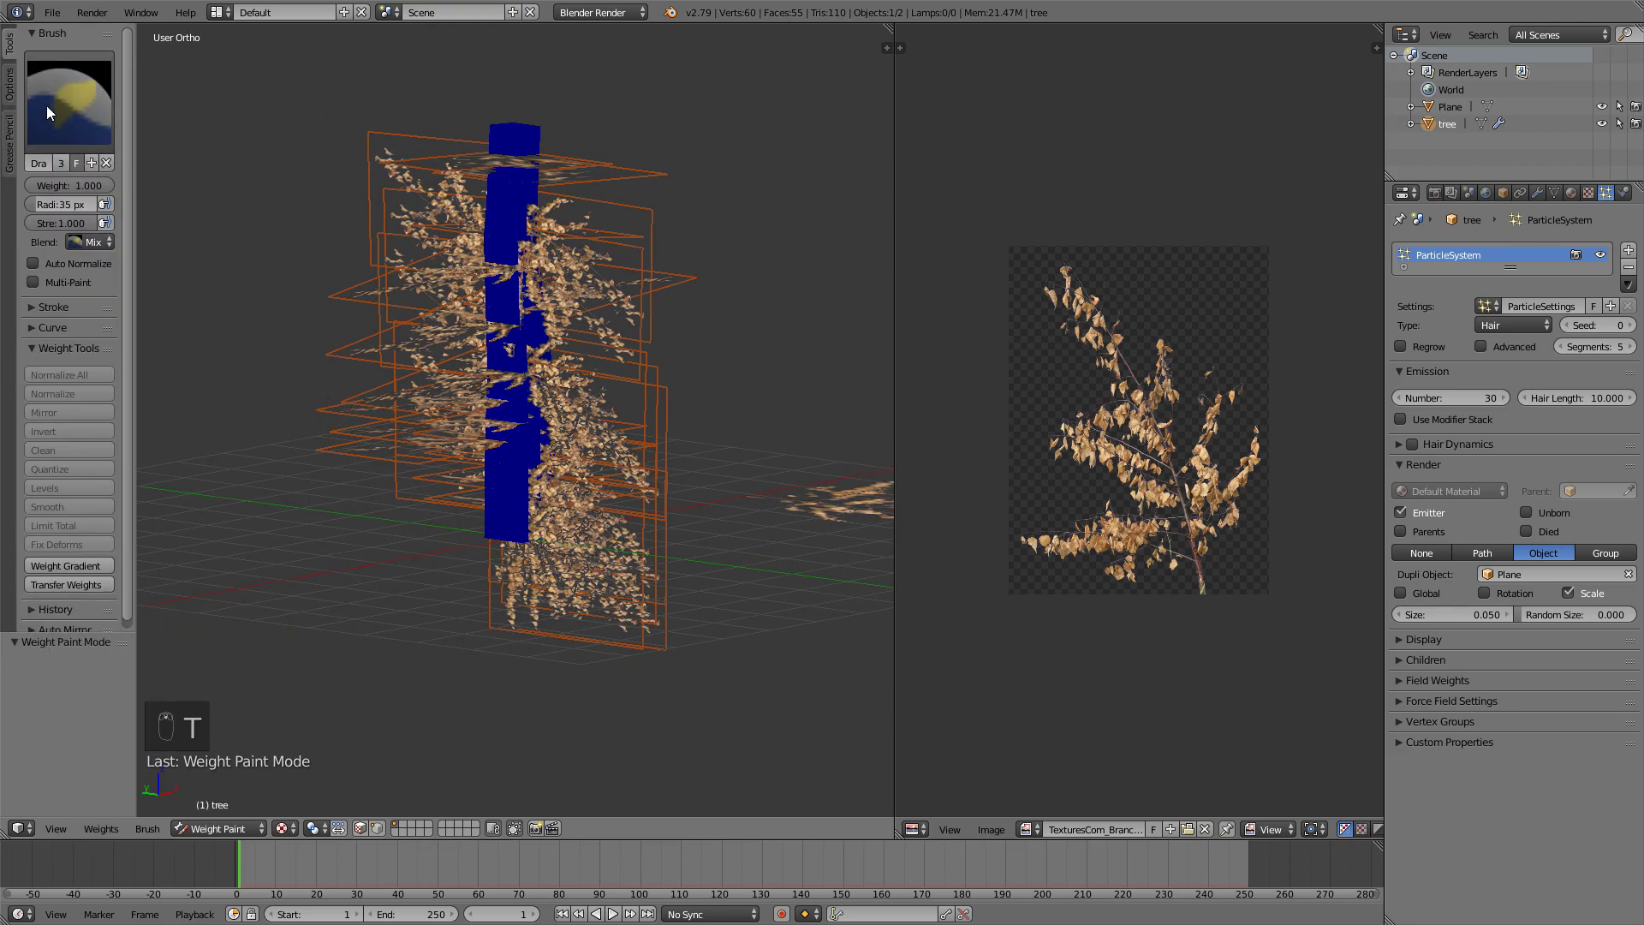
pyautogui.click(41, 131)
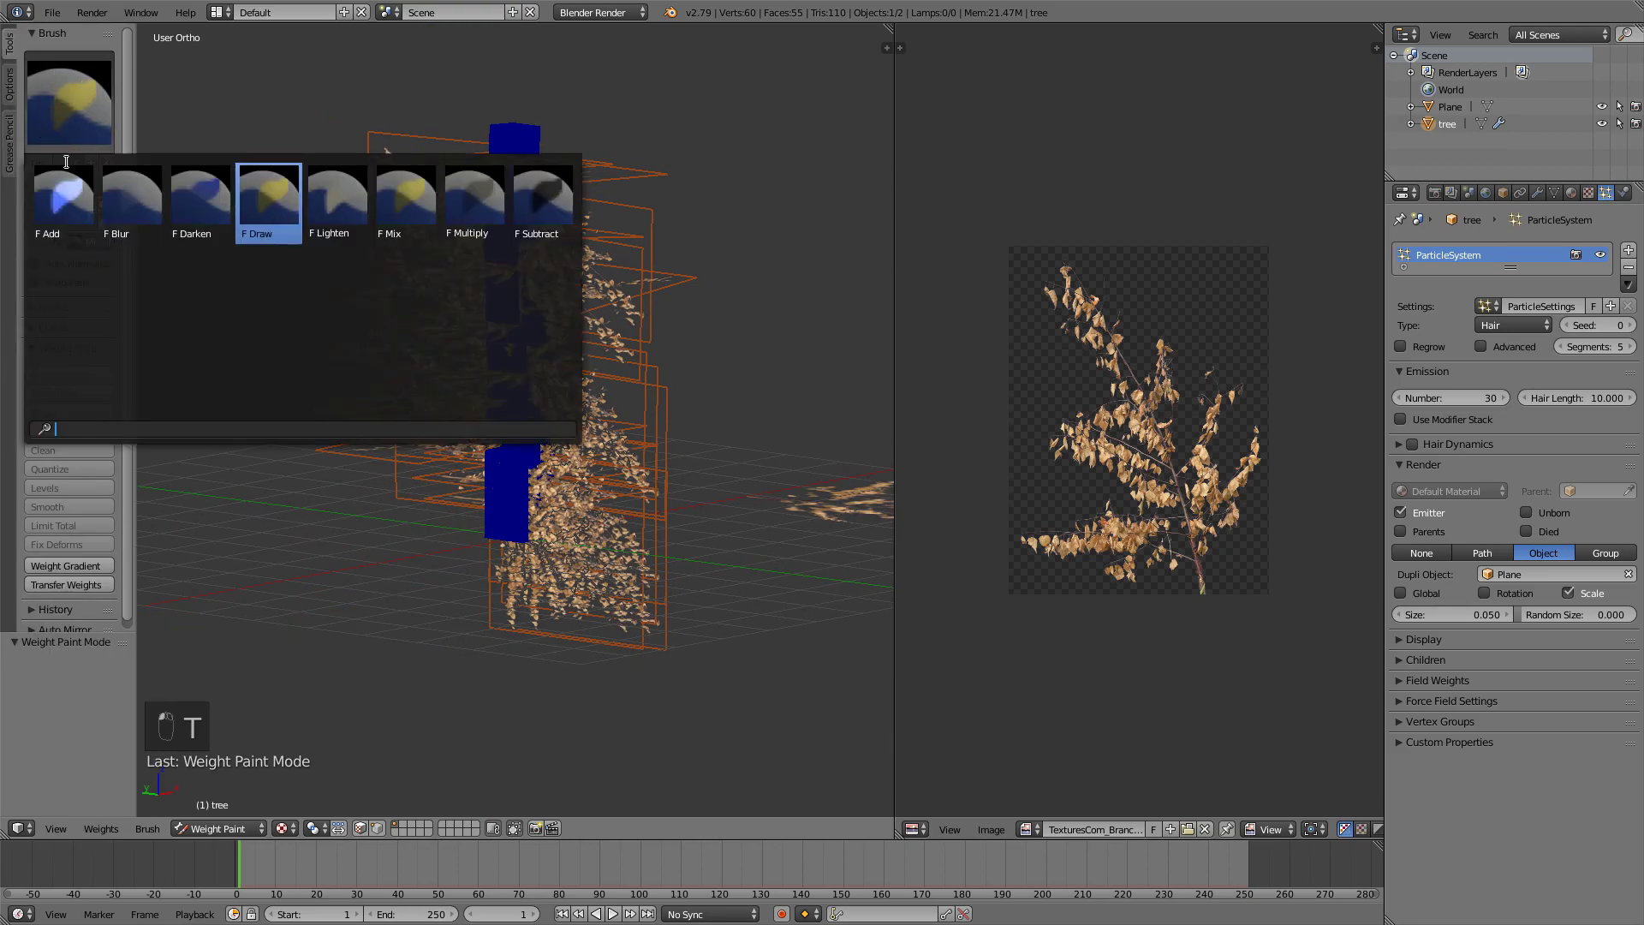
pyautogui.click(62, 199)
# Paint the upper trunk at brush strength 1 and check it from the side.
pyautogui.press('f')
pyautogui.moveTo(642, 255)
pyautogui.mouseDown()
pyautogui.moveTo(536, 146)
pyautogui.moveTo(574, 130)
pyautogui.moveTo(411, 152)
pyautogui.moveTo(84, 300)
pyautogui.mouseUp()
pyautogui.click(53, 223)
pyautogui.write('1')
pyautogui.press('Return')
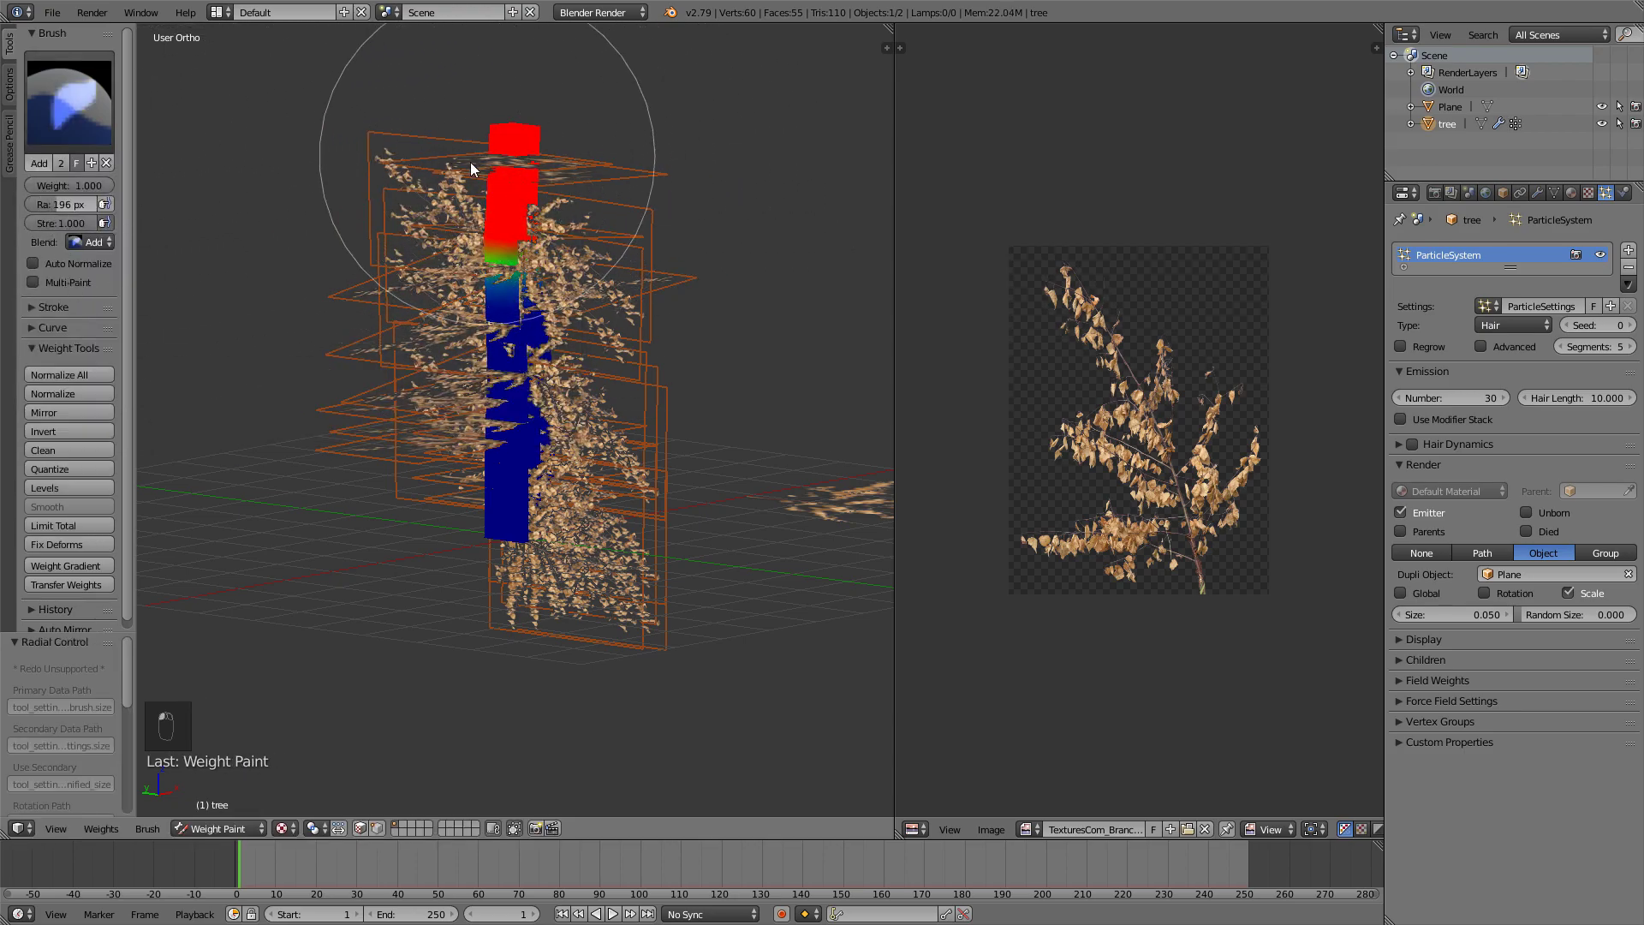
pyautogui.press('z')
pyautogui.moveTo(603, 182); pyautogui.dragTo(347, 159, button='middle')
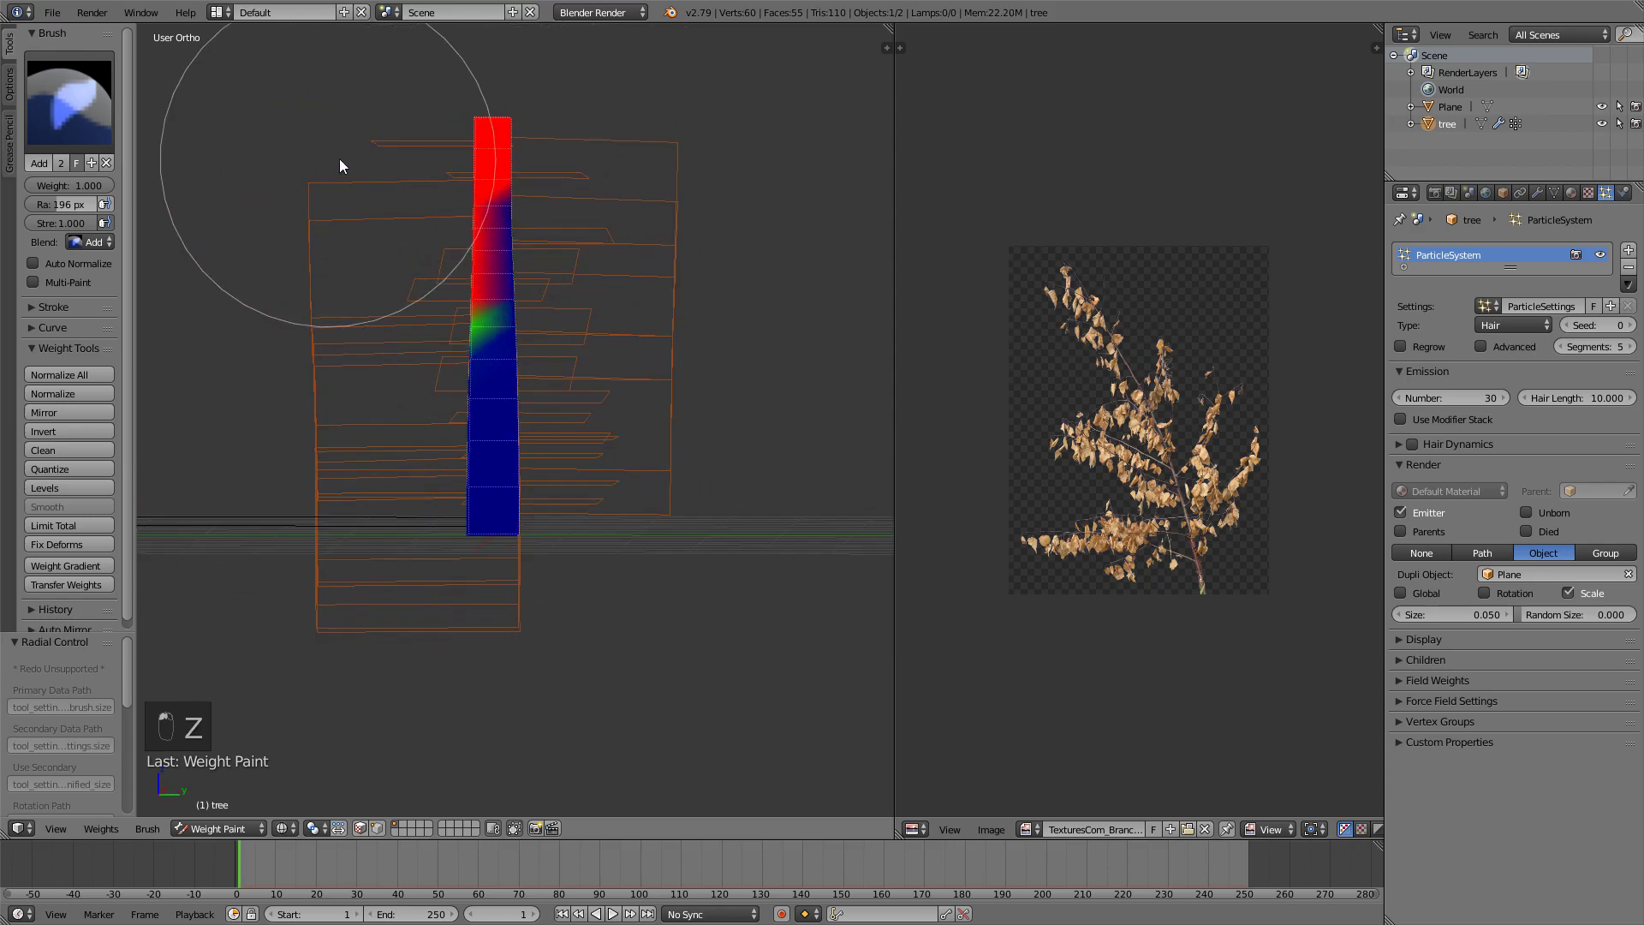
pyautogui.moveTo(428, 203)
pyautogui.mouseDown(button='middle')
pyautogui.moveTo(577, 192)
pyautogui.moveTo(850, 220)
pyautogui.mouseUp(button='middle')
pyautogui.press('z')
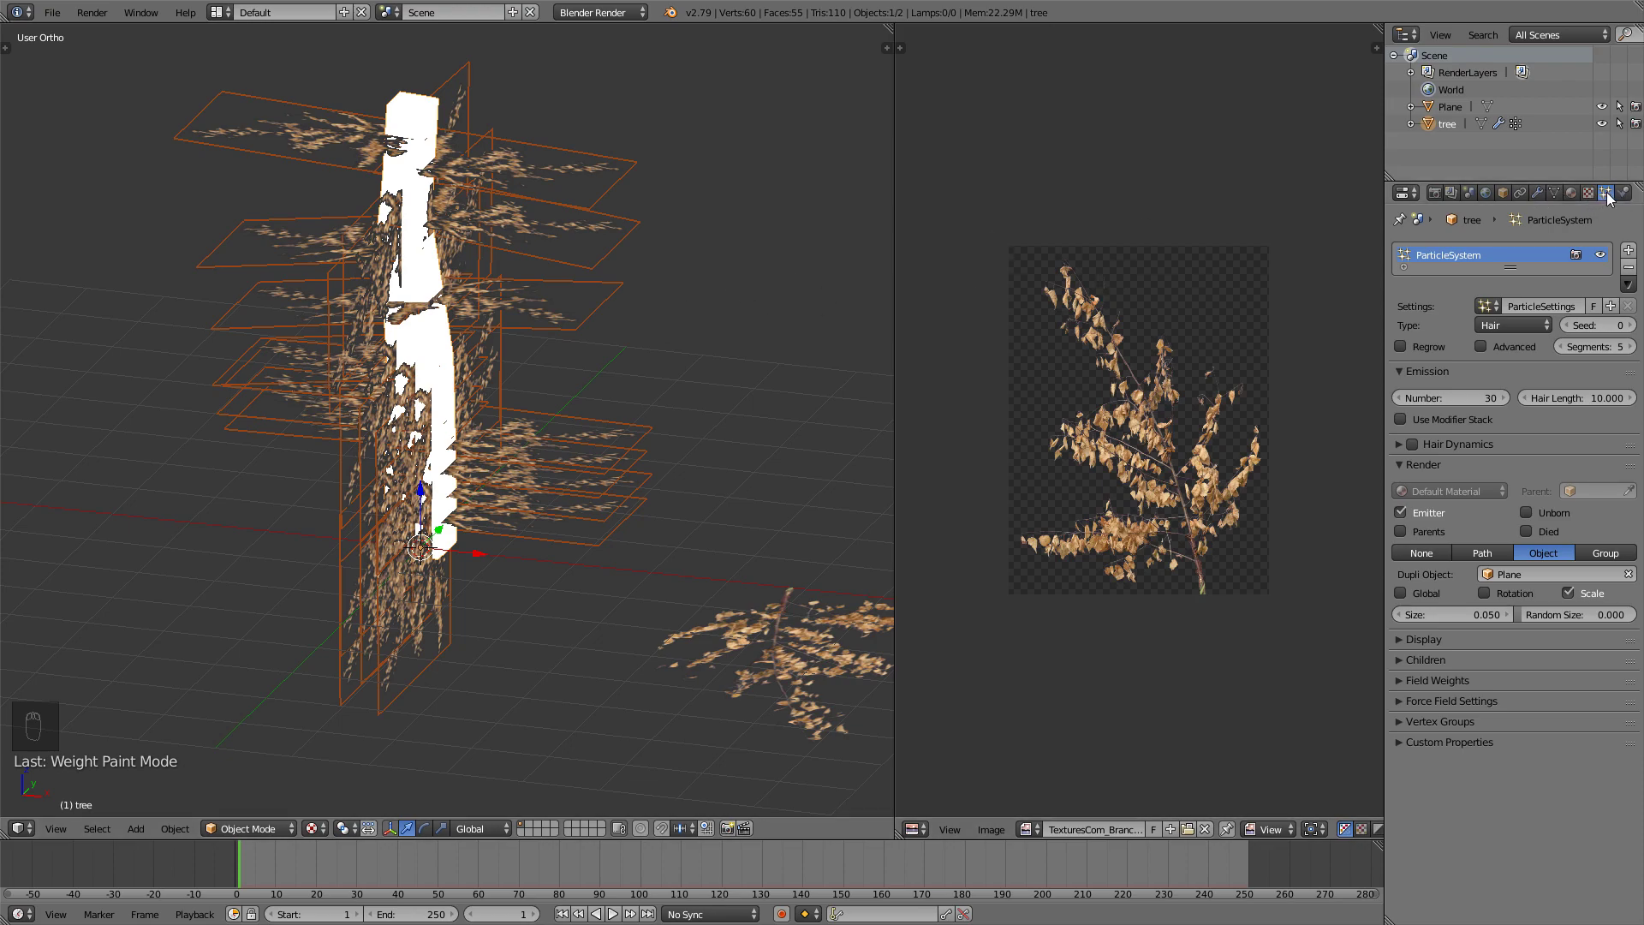
# Set the hair Density vertex group to the painted Group.
pyautogui.click(1399, 721)
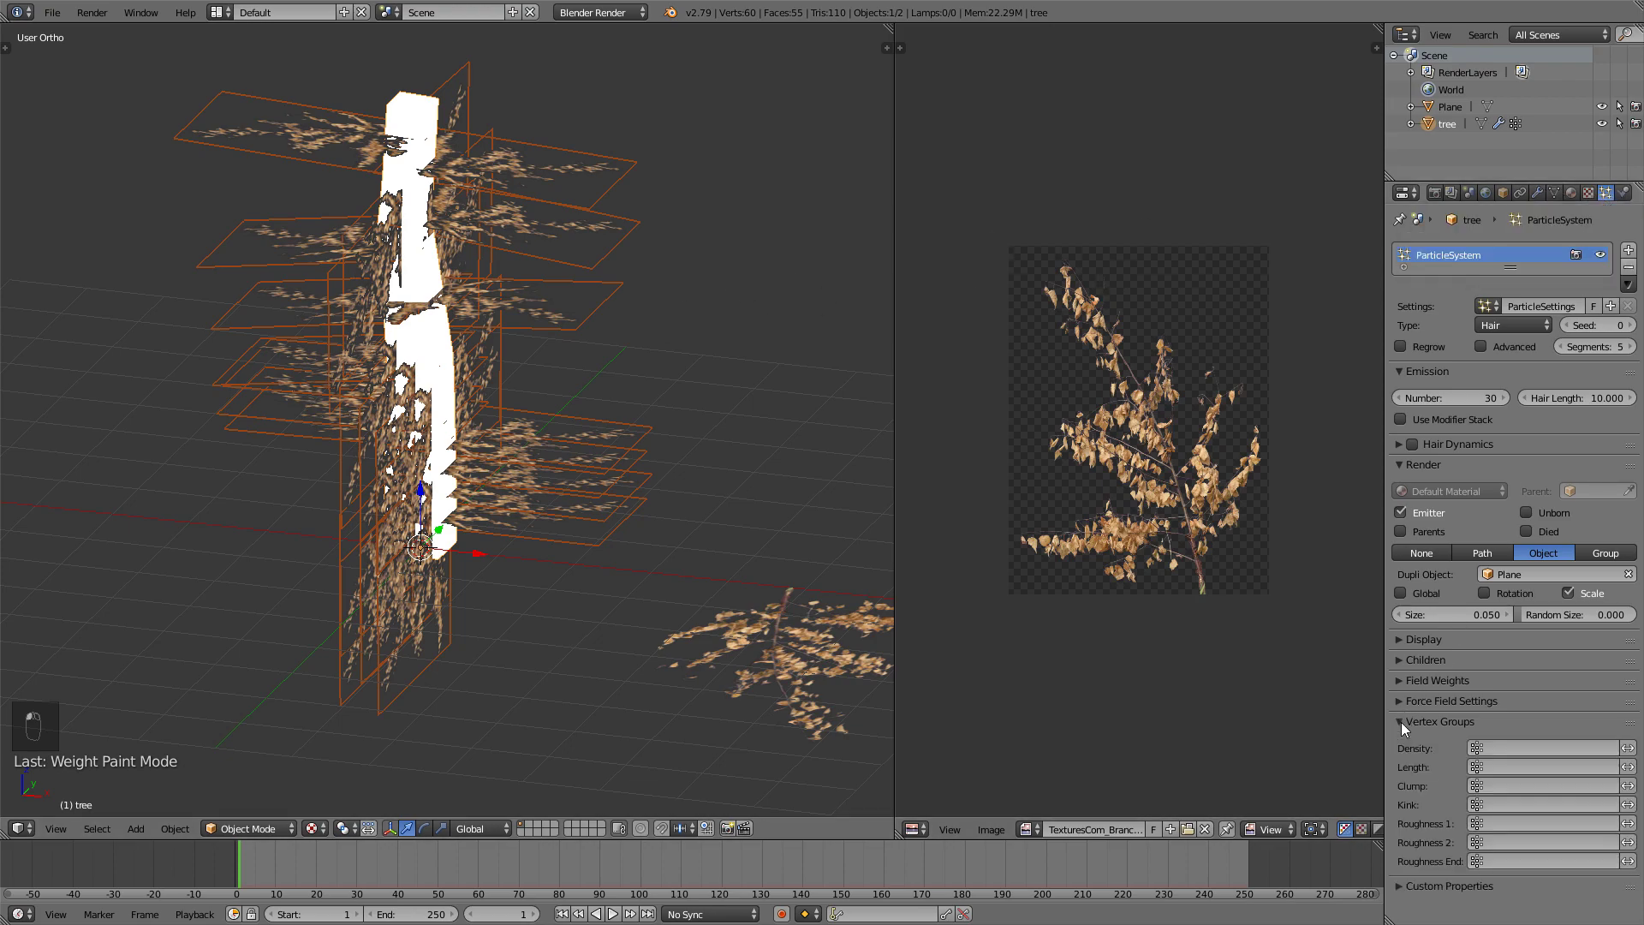
pyautogui.click(1508, 747)
pyautogui.click(1482, 570)
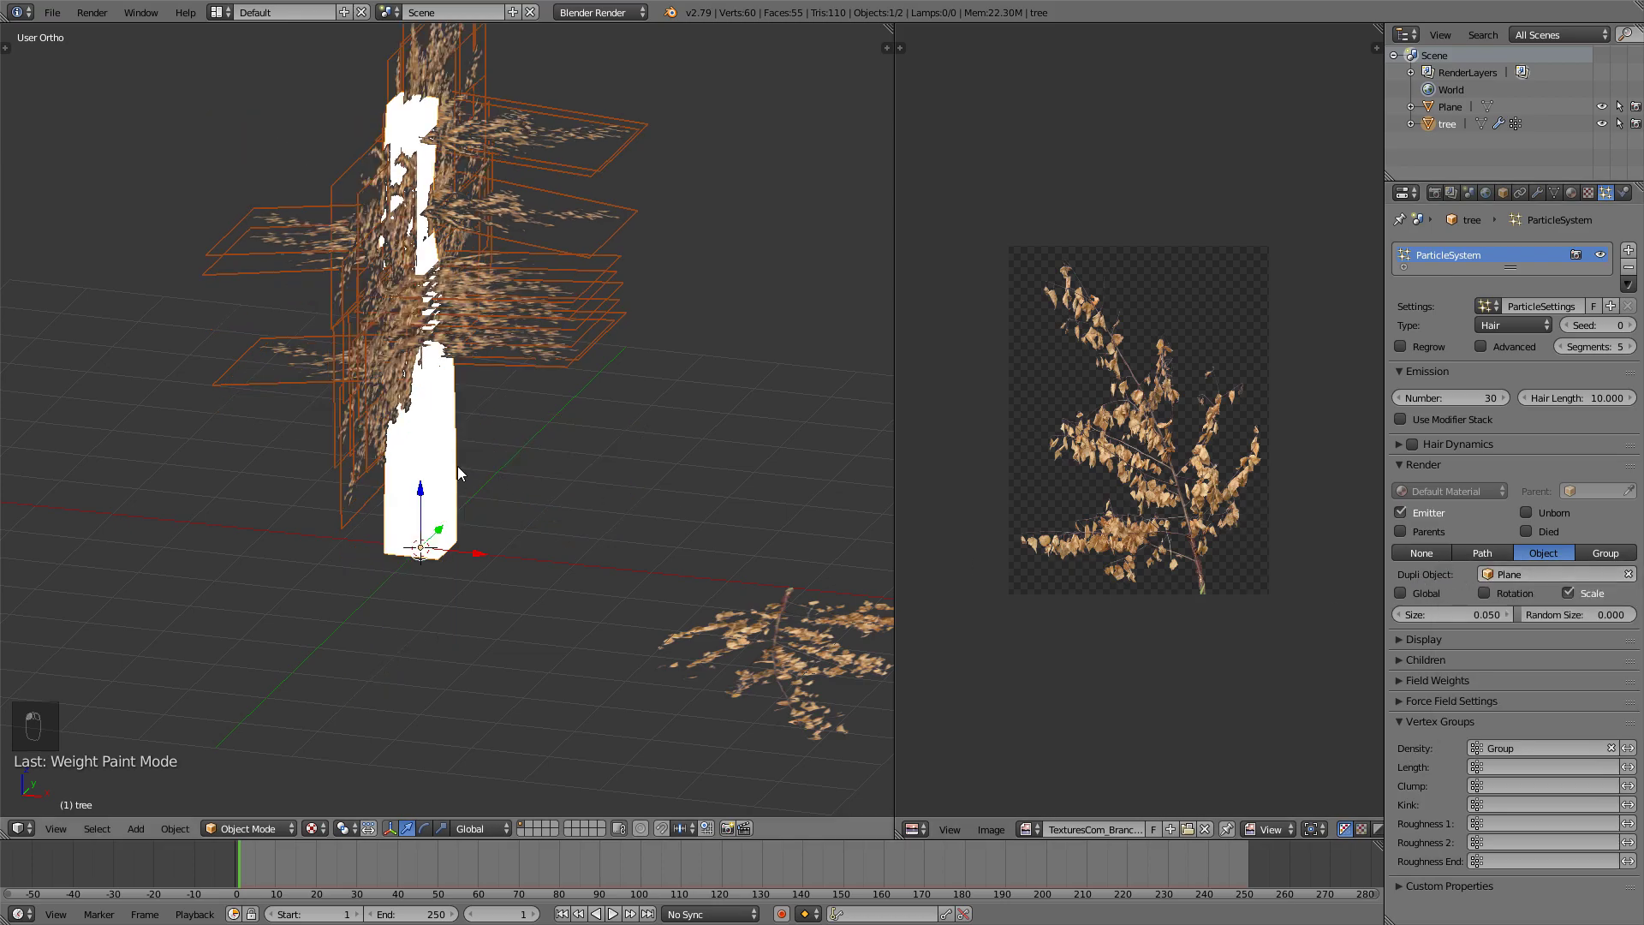
pyautogui.moveTo(616, 446); pyautogui.dragTo(445, 366, button='middle')
pyautogui.press('z')
pyautogui.press('z')
pyautogui.press('Tab')
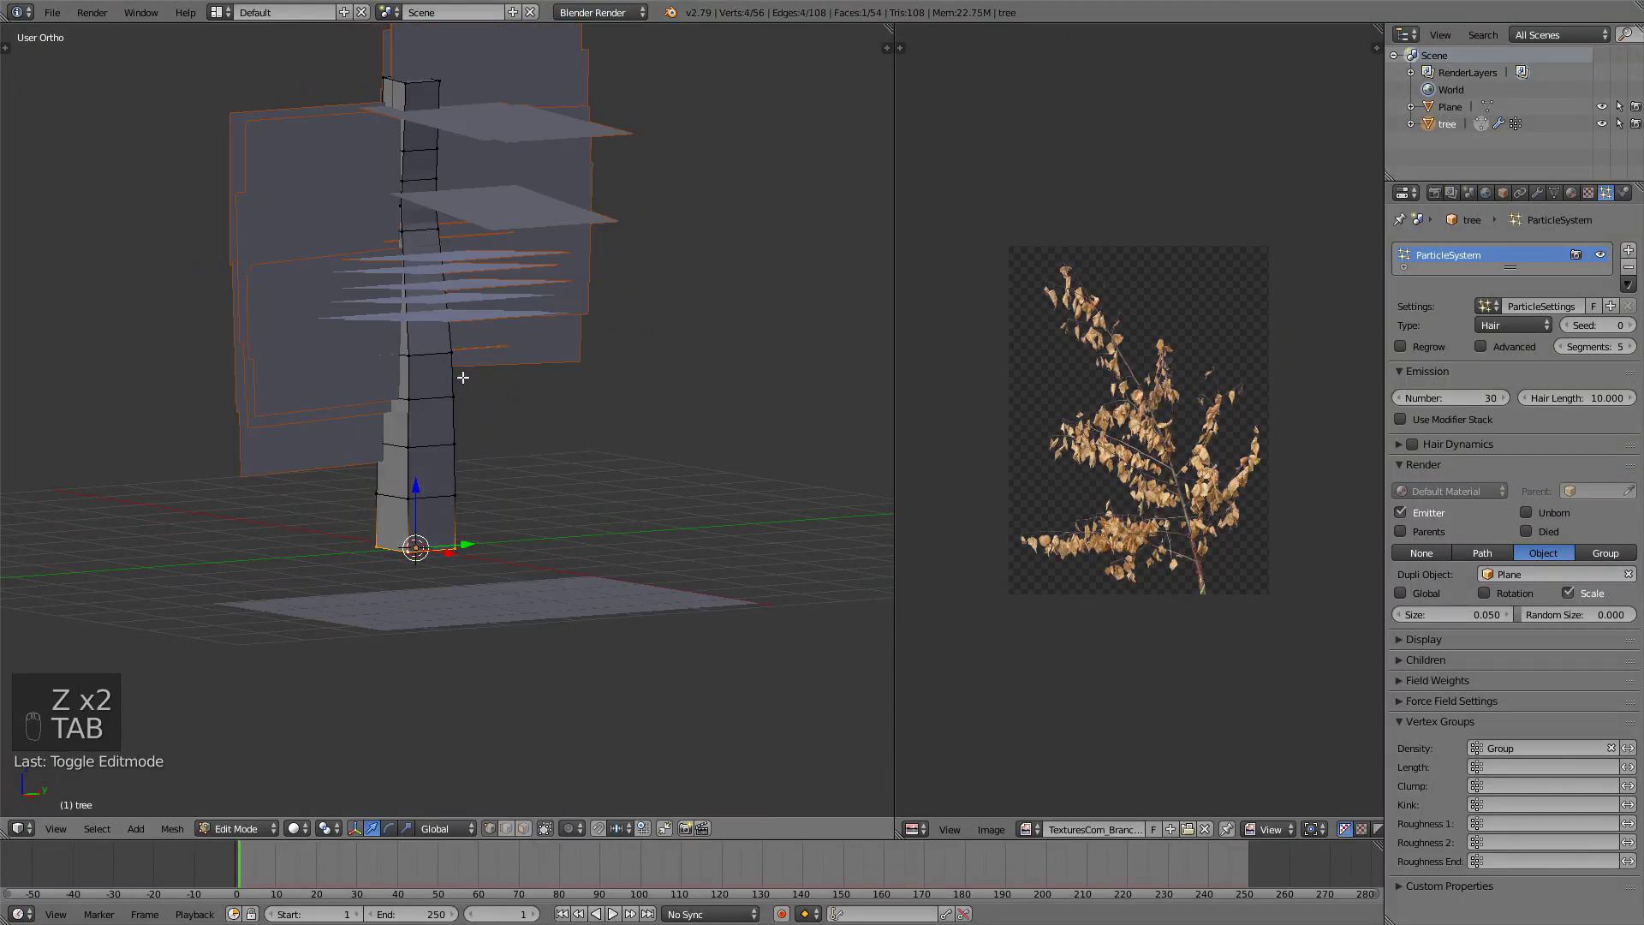
pyautogui.press('Tab')
# Switch viewport shading to Texture to display the leaf textures.
pyautogui.click(312, 828)
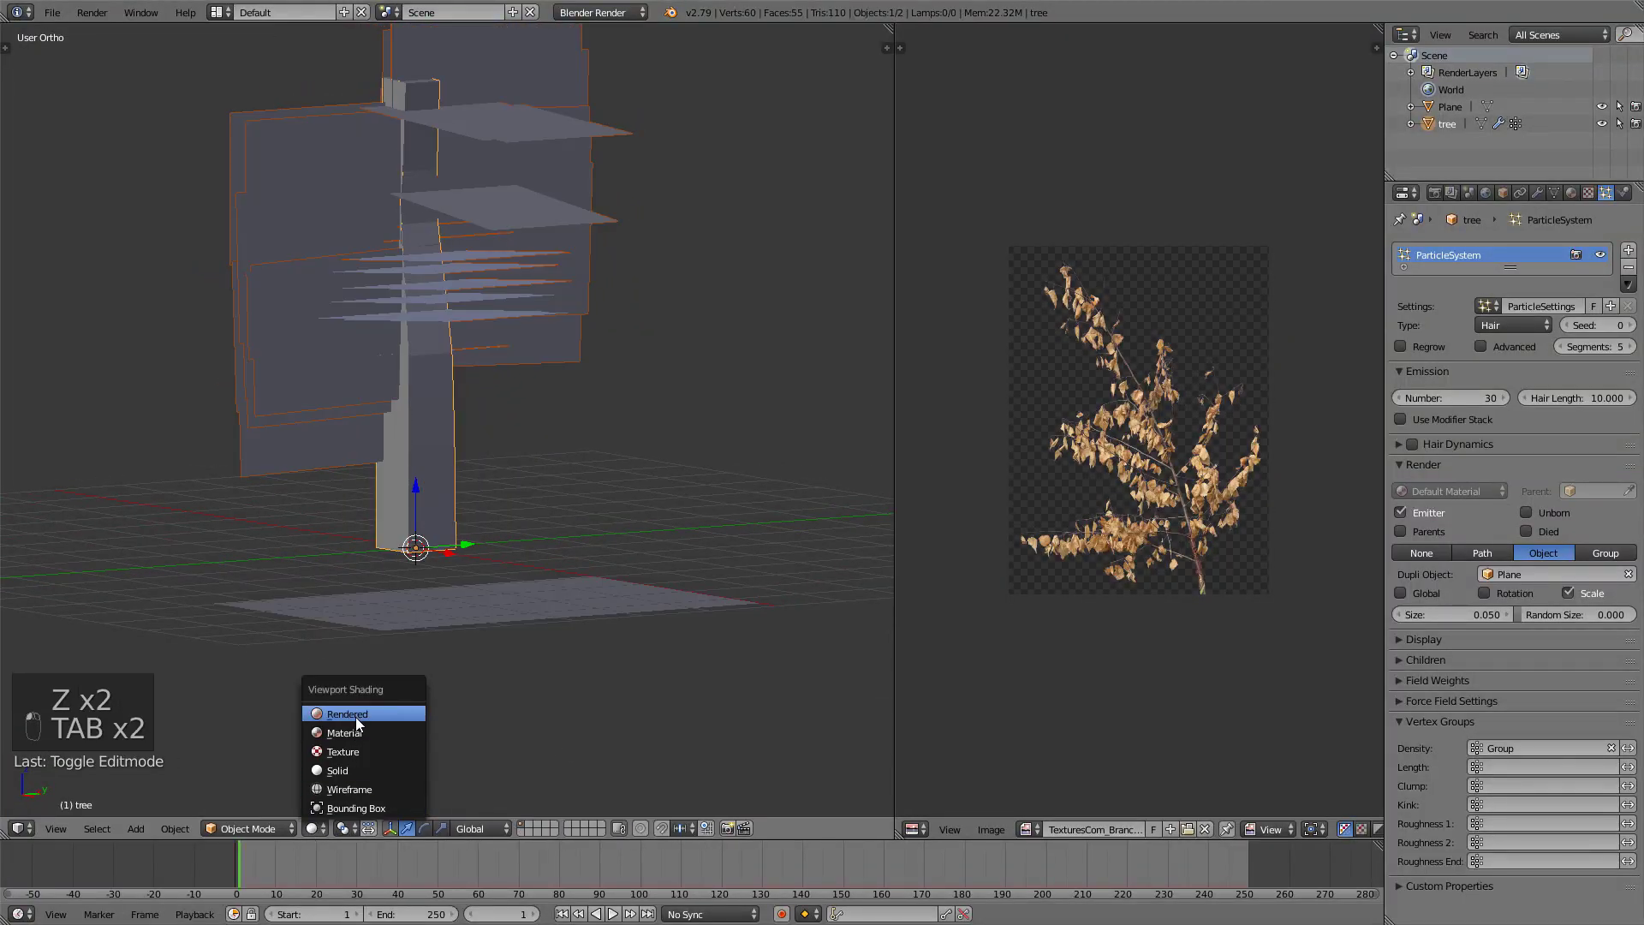
pyautogui.click(342, 752)
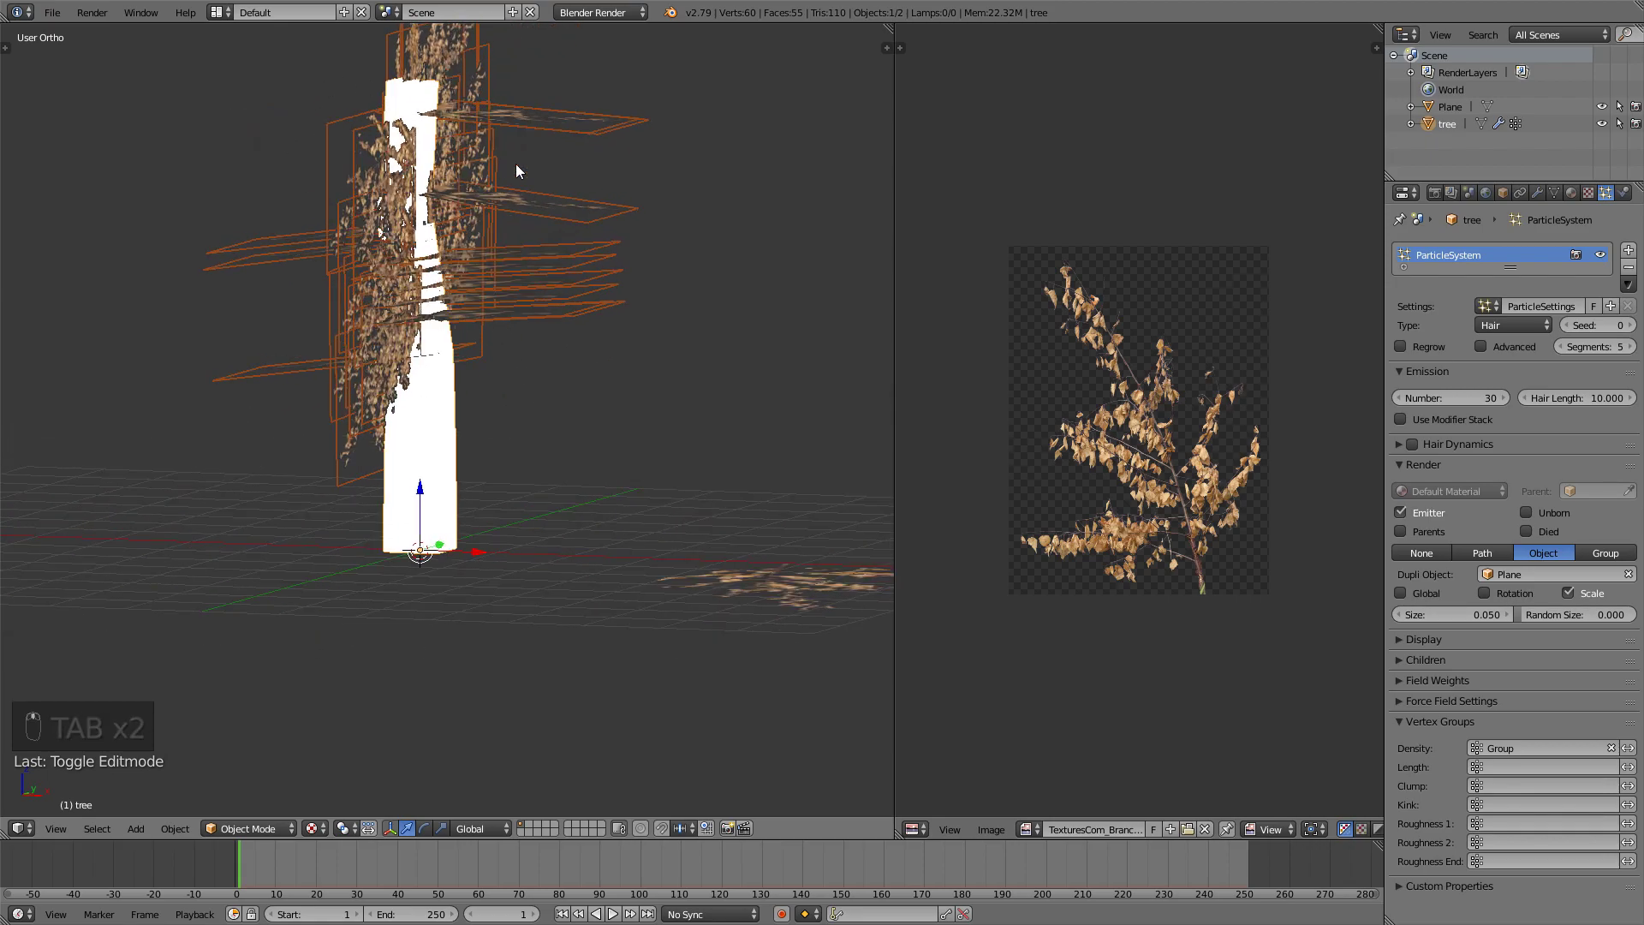
pyautogui.moveTo(518, 164); pyautogui.dragTo(719, 167, button='middle')
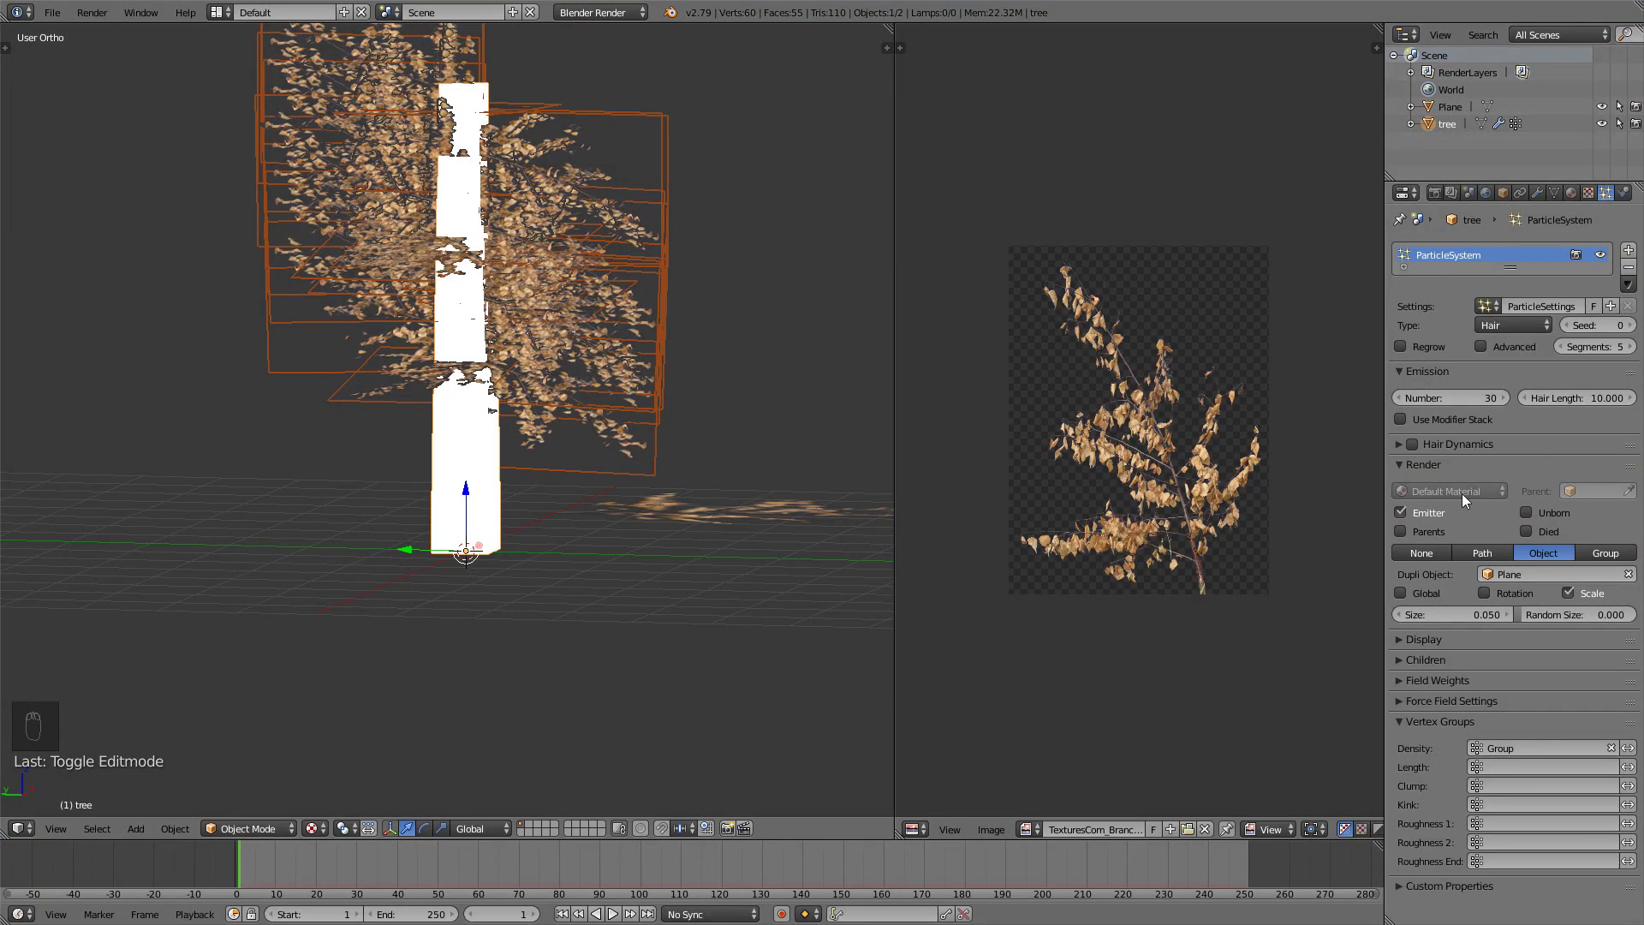
# Enable advanced particle options and set random velocity to 1.21.
pyautogui.click(1482, 344)
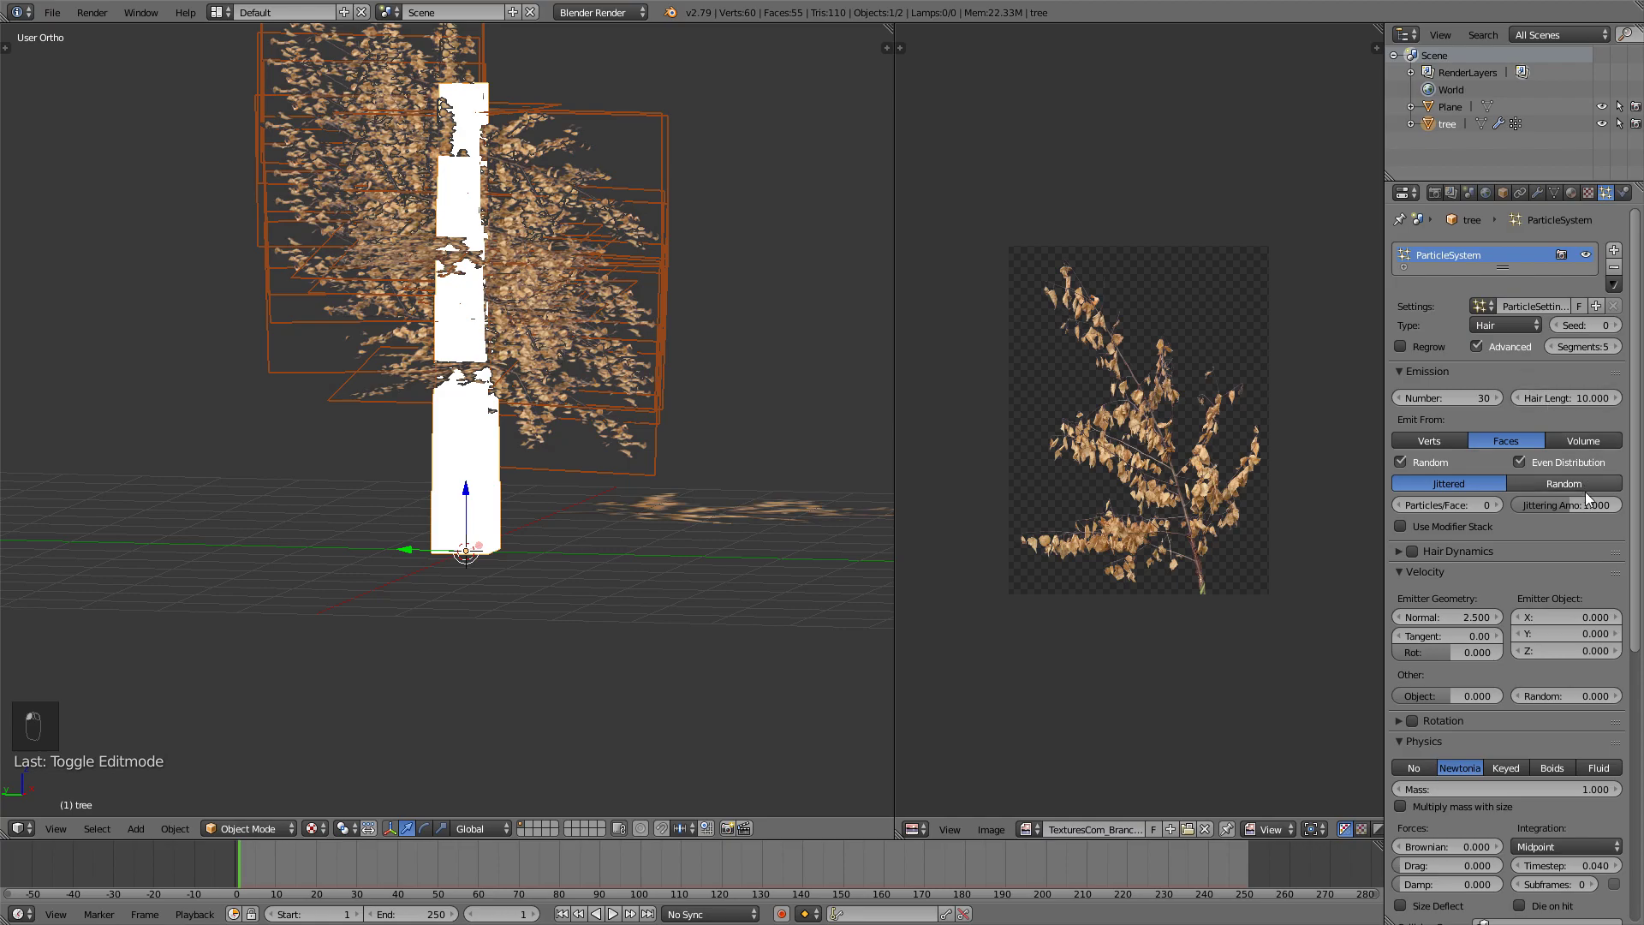
pyautogui.scroll(-2, 1584, 495)
pyautogui.moveTo(1541, 627); pyautogui.dragTo(1631, 627)
pyautogui.moveTo(385, 496); pyautogui.dragTo(810, 491, button='middle')
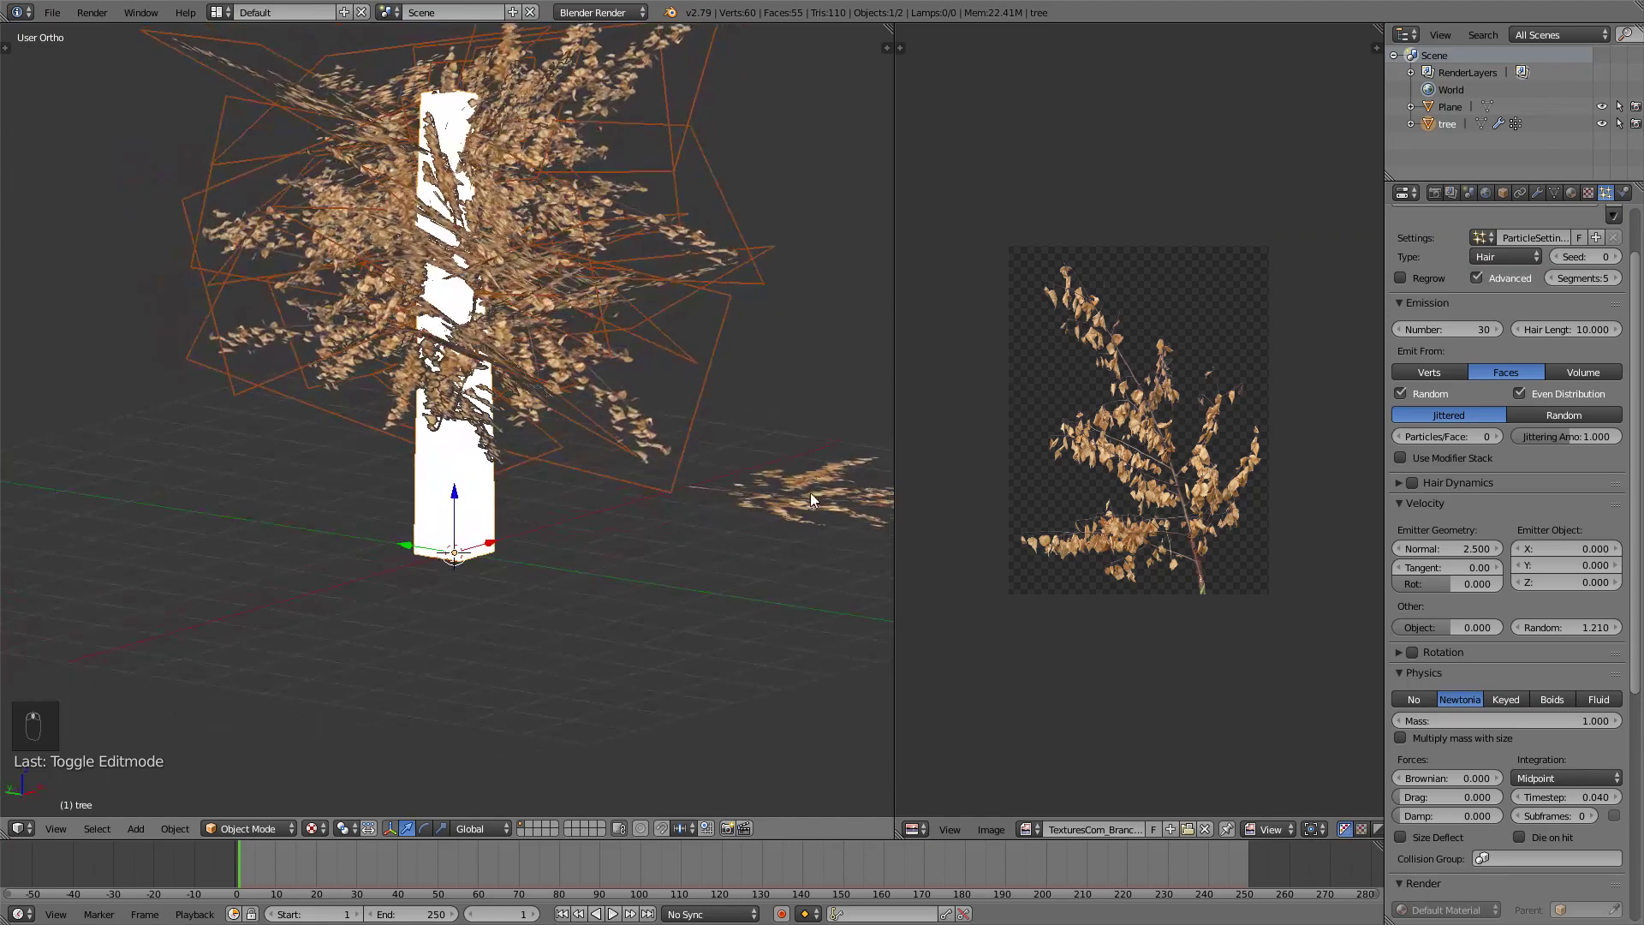
# Enable particle rotation with random rotation 0.174 and random phase 0.298.
pyautogui.click(1404, 651)
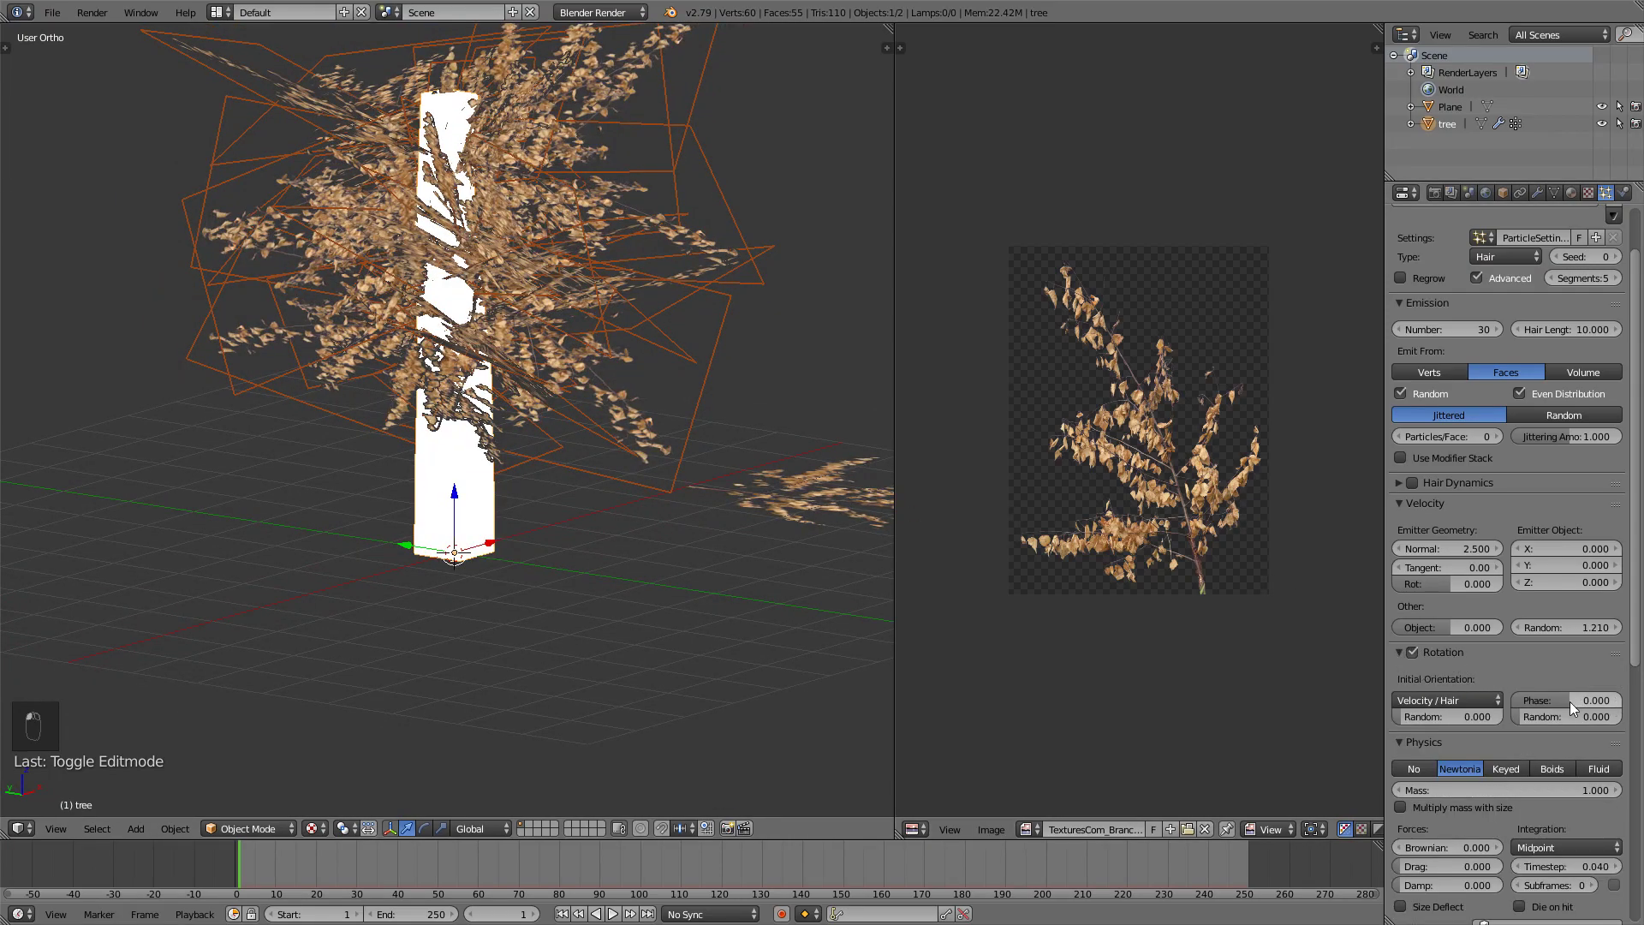
pyautogui.moveTo(1552, 717); pyautogui.dragTo(1575, 699)
pyautogui.moveTo(1447, 717); pyautogui.dragTo(1580, 717)
pyautogui.press('Tab')
pyautogui.press('Tab')
pyautogui.moveTo(728, 497); pyautogui.dragTo(585, 416, button='middle')
pyautogui.press('a')
pyautogui.press('a')
pyautogui.press('a')
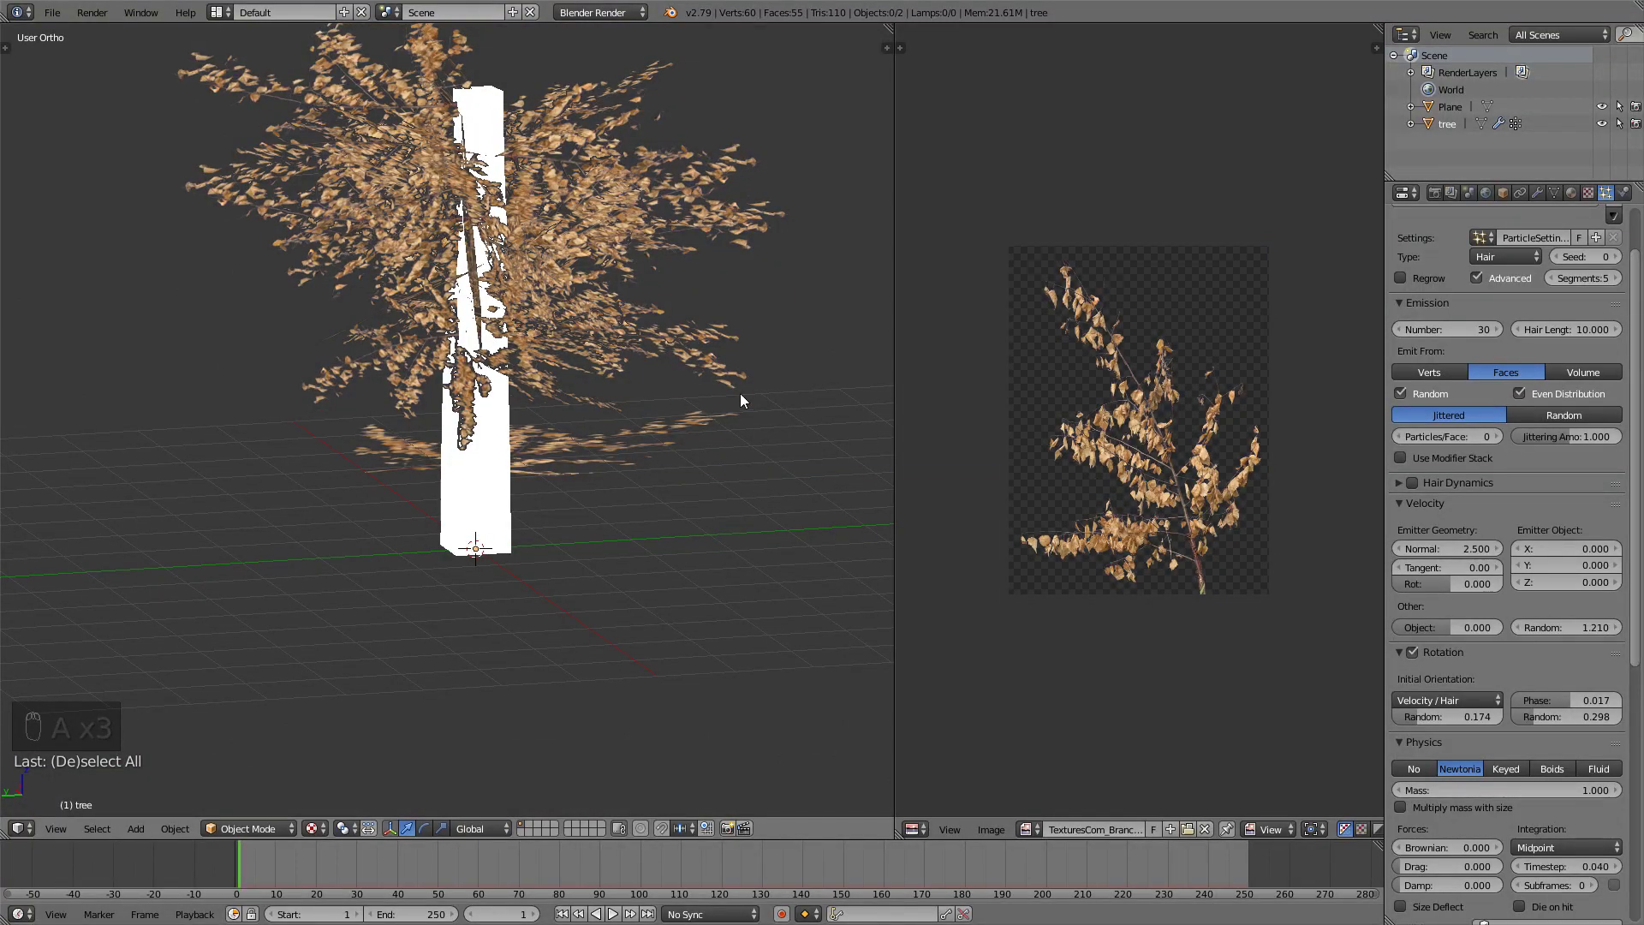
# Convert the branch particles into real planes and join them into the tree object.
pyautogui.moveTo(769, 392); pyautogui.dragTo(856, 360, button='middle')
pyautogui.click(1535, 193)
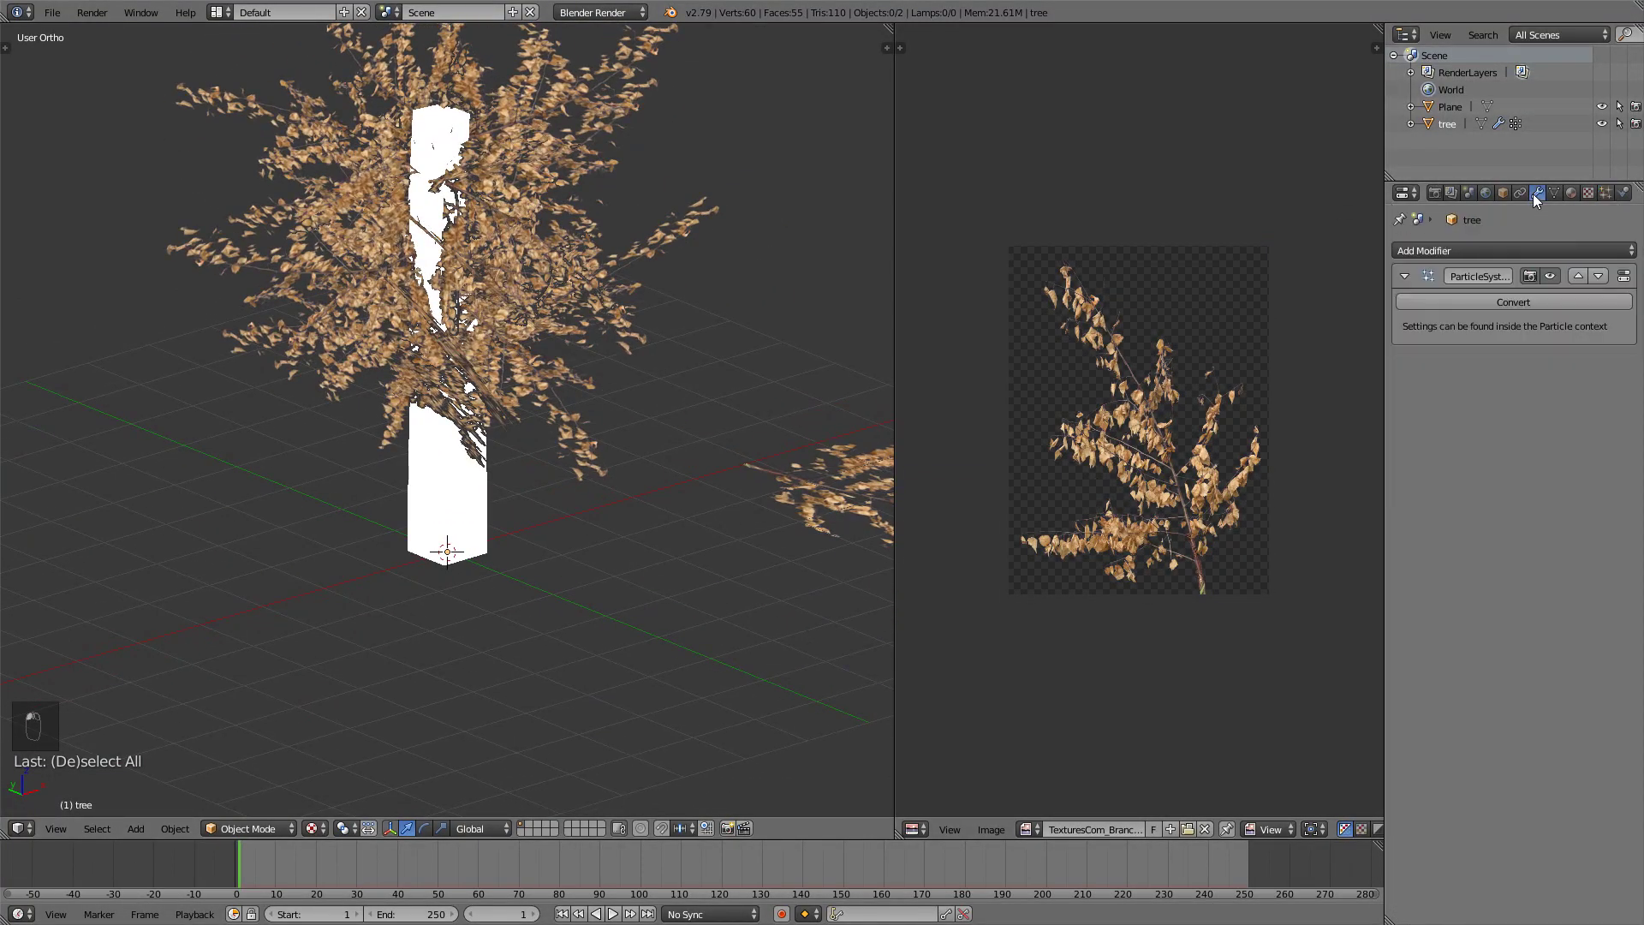
pyautogui.click(1486, 295)
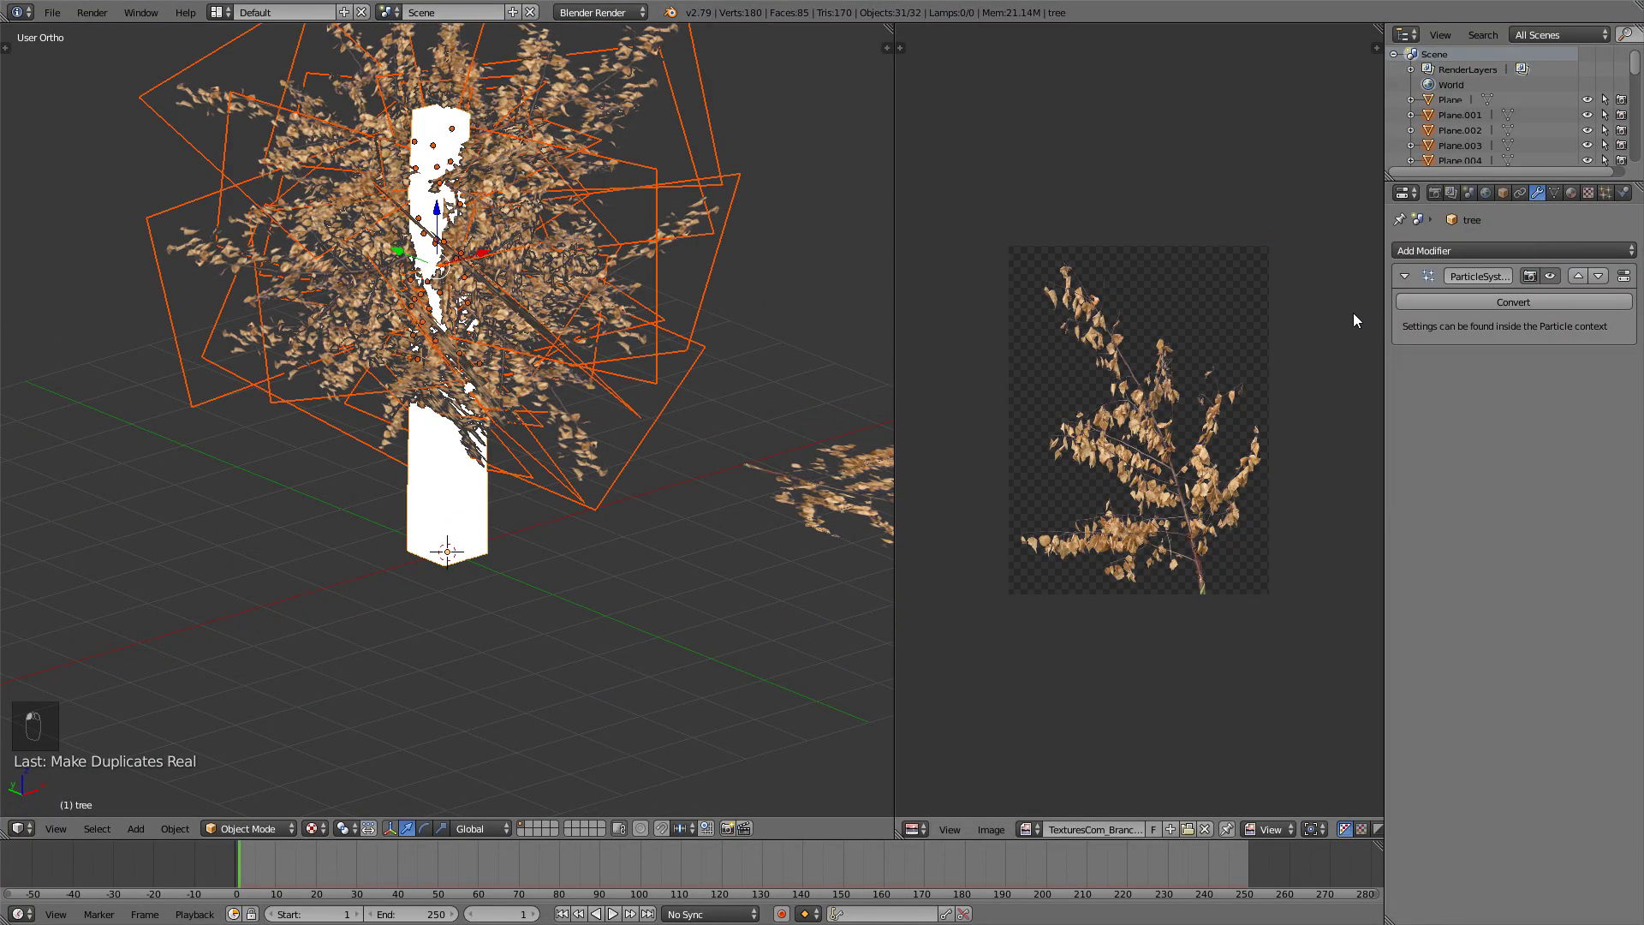
pyautogui.moveTo(488, 330); pyautogui.dragTo(507, 271, button='middle')
pyautogui.hotkey('ctrl', 'j')
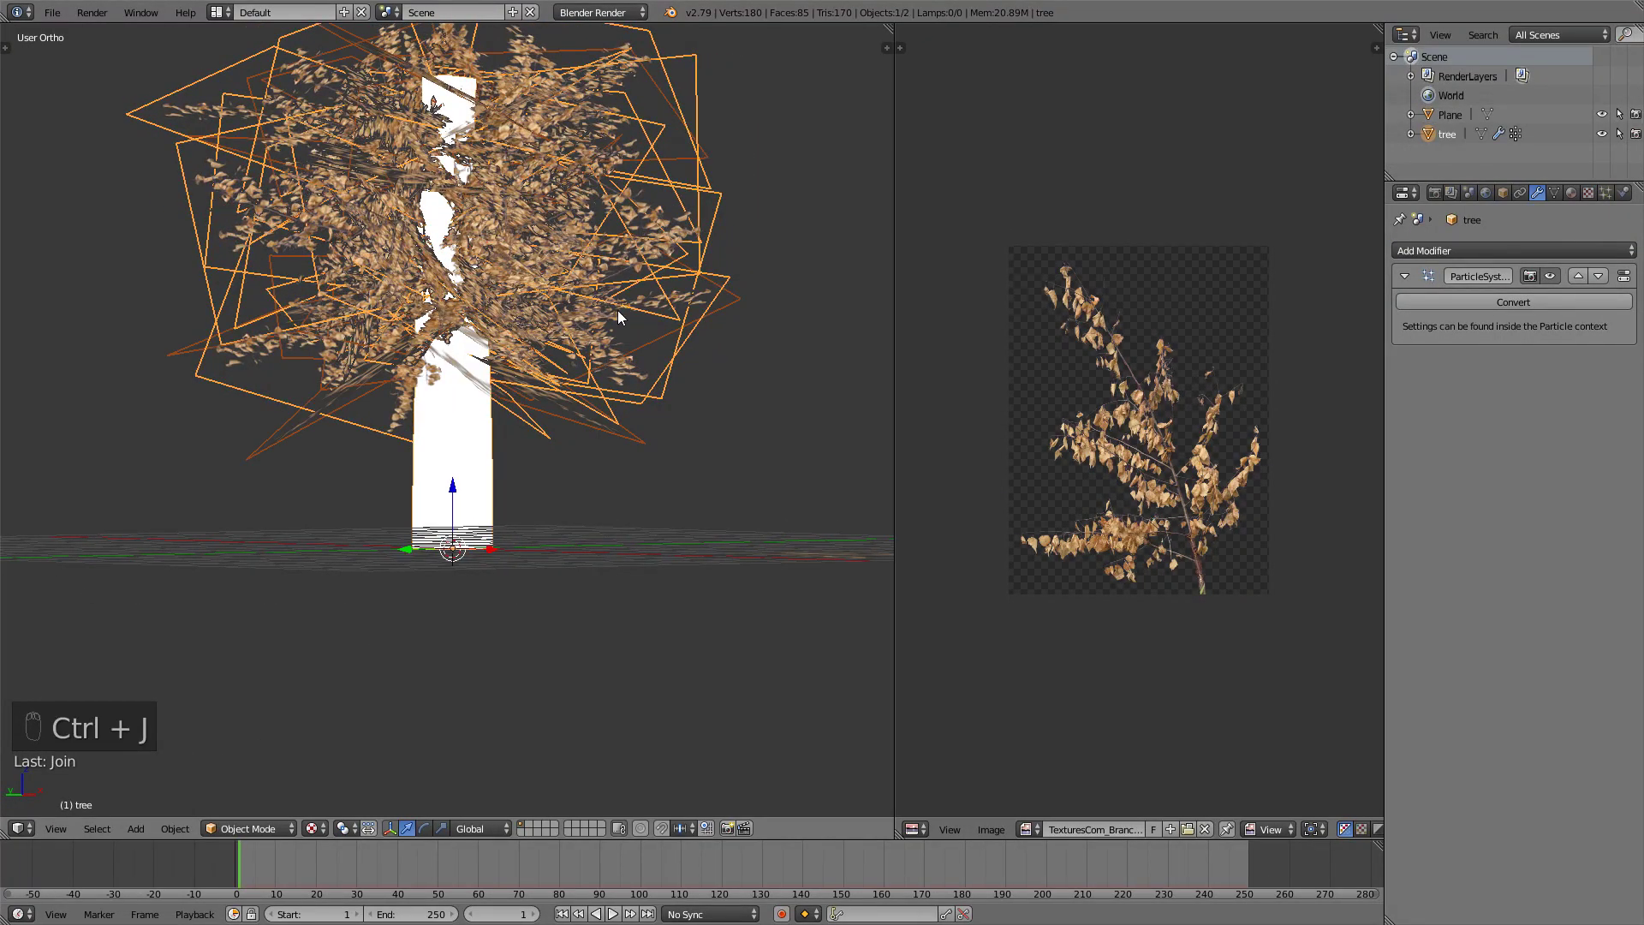
pyautogui.moveTo(612, 311); pyautogui.dragTo(492, 359, button='middle')
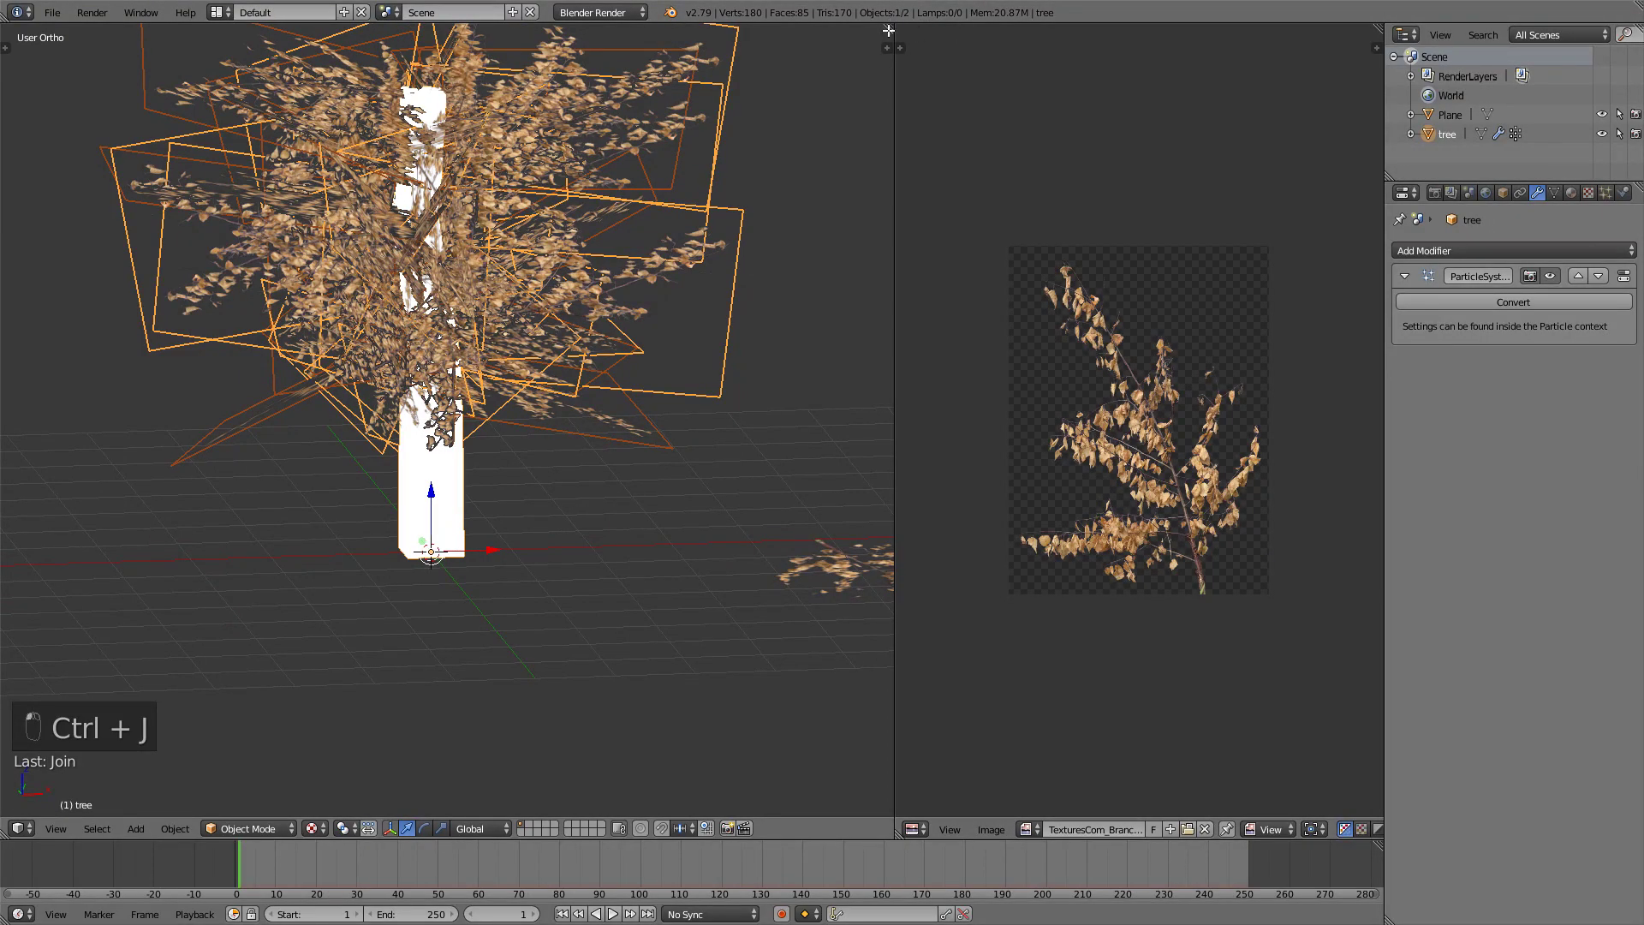
# Merge the image editor into the 3D view and delete the original Plane.
pyautogui.moveTo(888, 31); pyautogui.dragTo(985, 38)
pyautogui.scroll(-3, 1053, 420)
pyautogui.rightClick(1180, 633)
pyautogui.press('x')
pyautogui.click(1179, 634)
pyautogui.rightClick(925, 359)
pyautogui.moveTo(925, 360); pyautogui.dragTo(787, 377, button='middle')
# Create a new material on the tree and name it 'leaves'.
pyautogui.click(1578, 191)
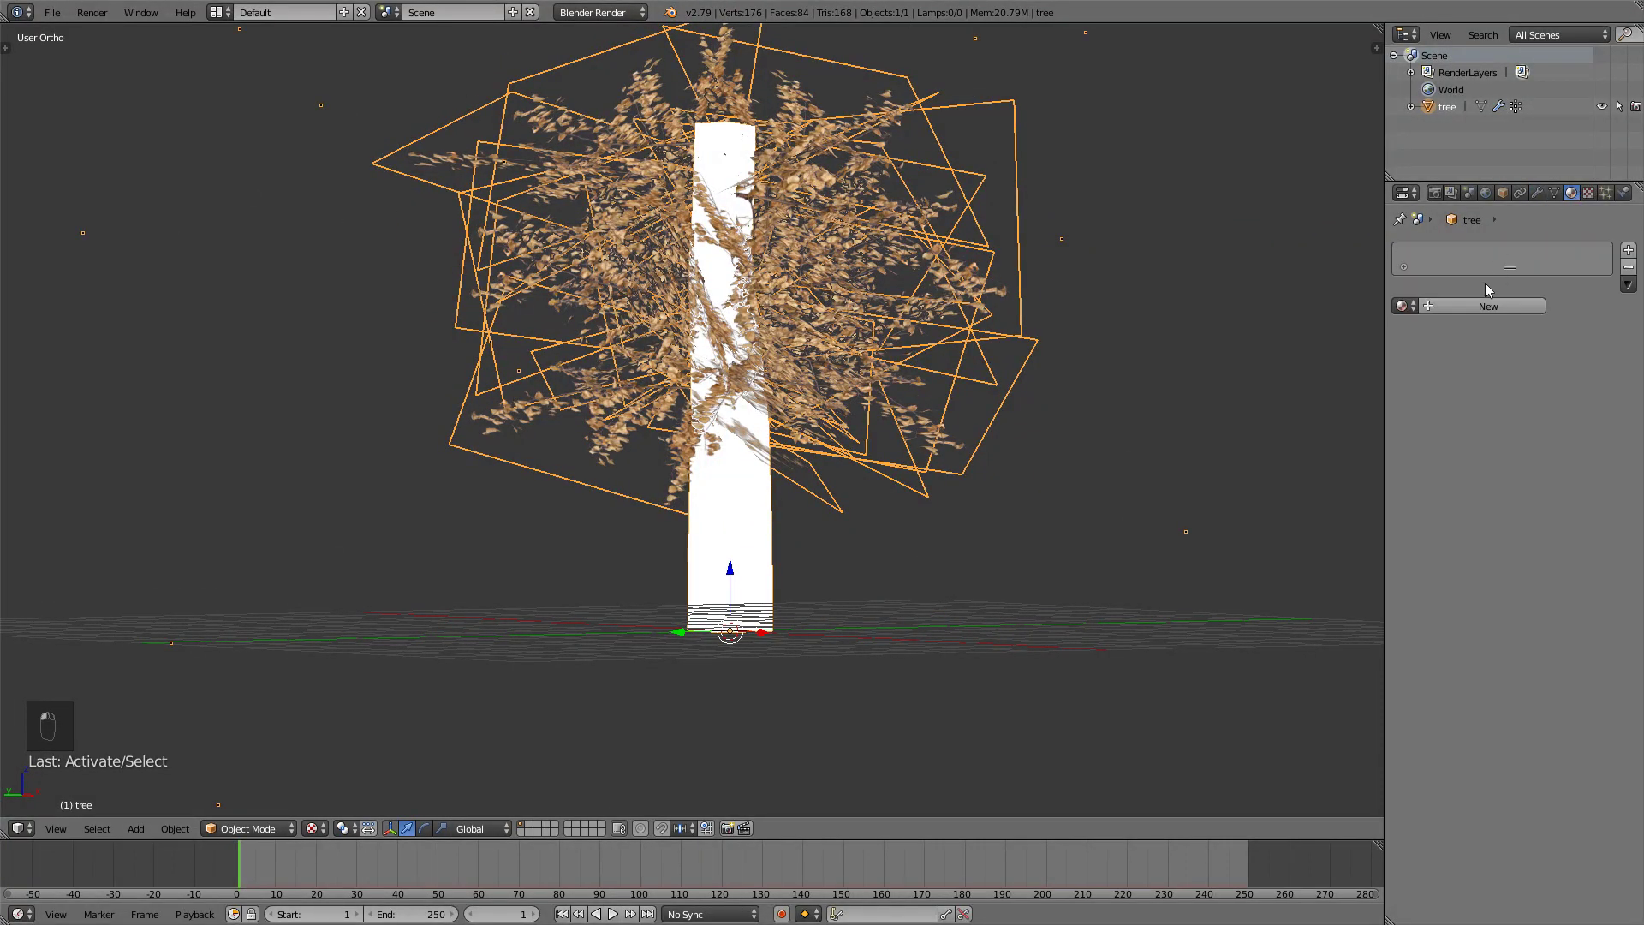
pyautogui.click(1474, 296)
pyautogui.click(1457, 306)
pyautogui.write('leafs')
pyautogui.press('Return')
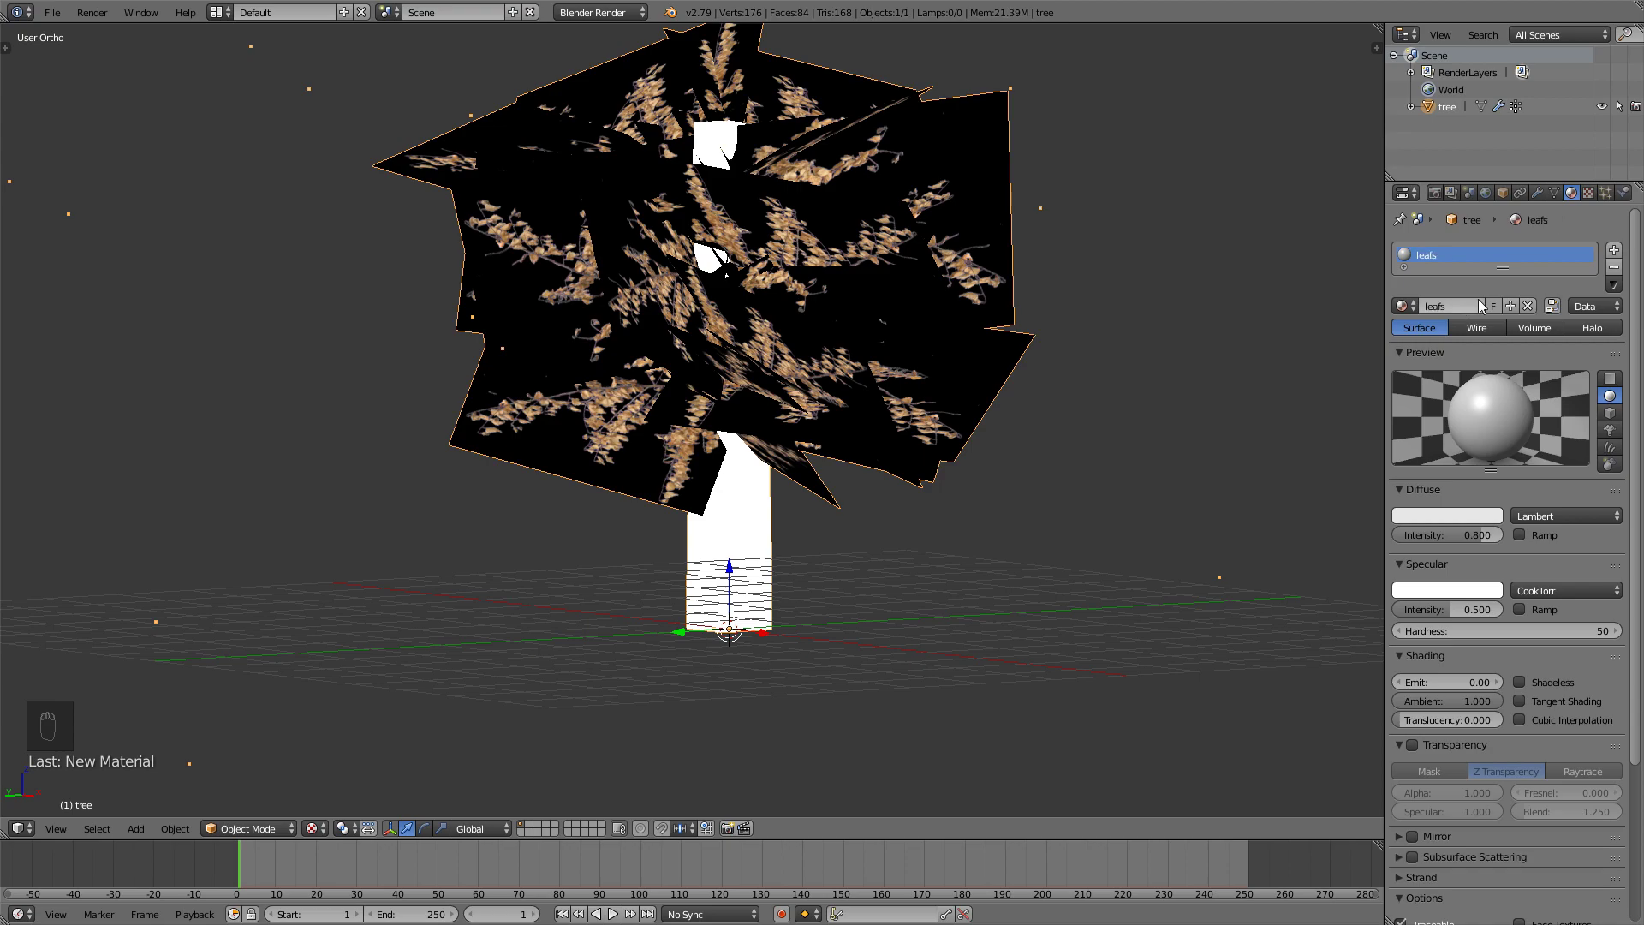
pyautogui.click(1468, 306)
pyautogui.write('leaves')
pyautogui.press('Return')
pyautogui.moveTo(1241, 514); pyautogui.dragTo(1639, 278, button='middle')
# Add a second material slot with a new material named 'tree'.
pyautogui.click(1614, 249)
pyautogui.click(1455, 341)
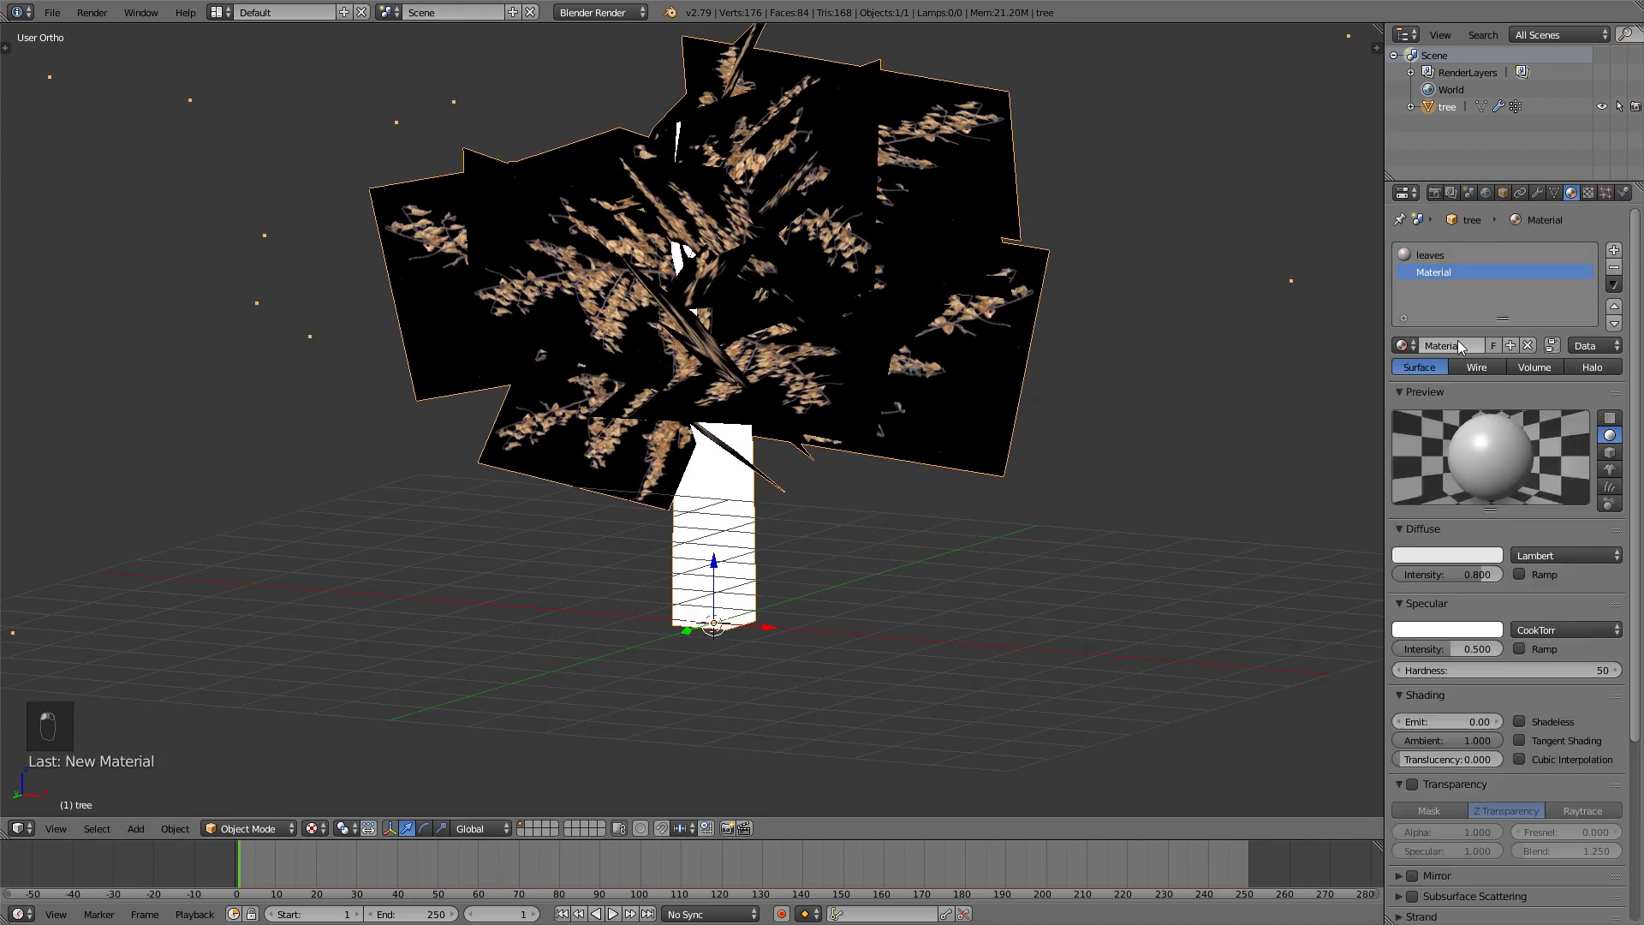
pyautogui.click(1453, 345)
pyautogui.write('tree')
# Select the whole trunk in Edit Mode and assign it the tree material.
pyautogui.press('Tab')
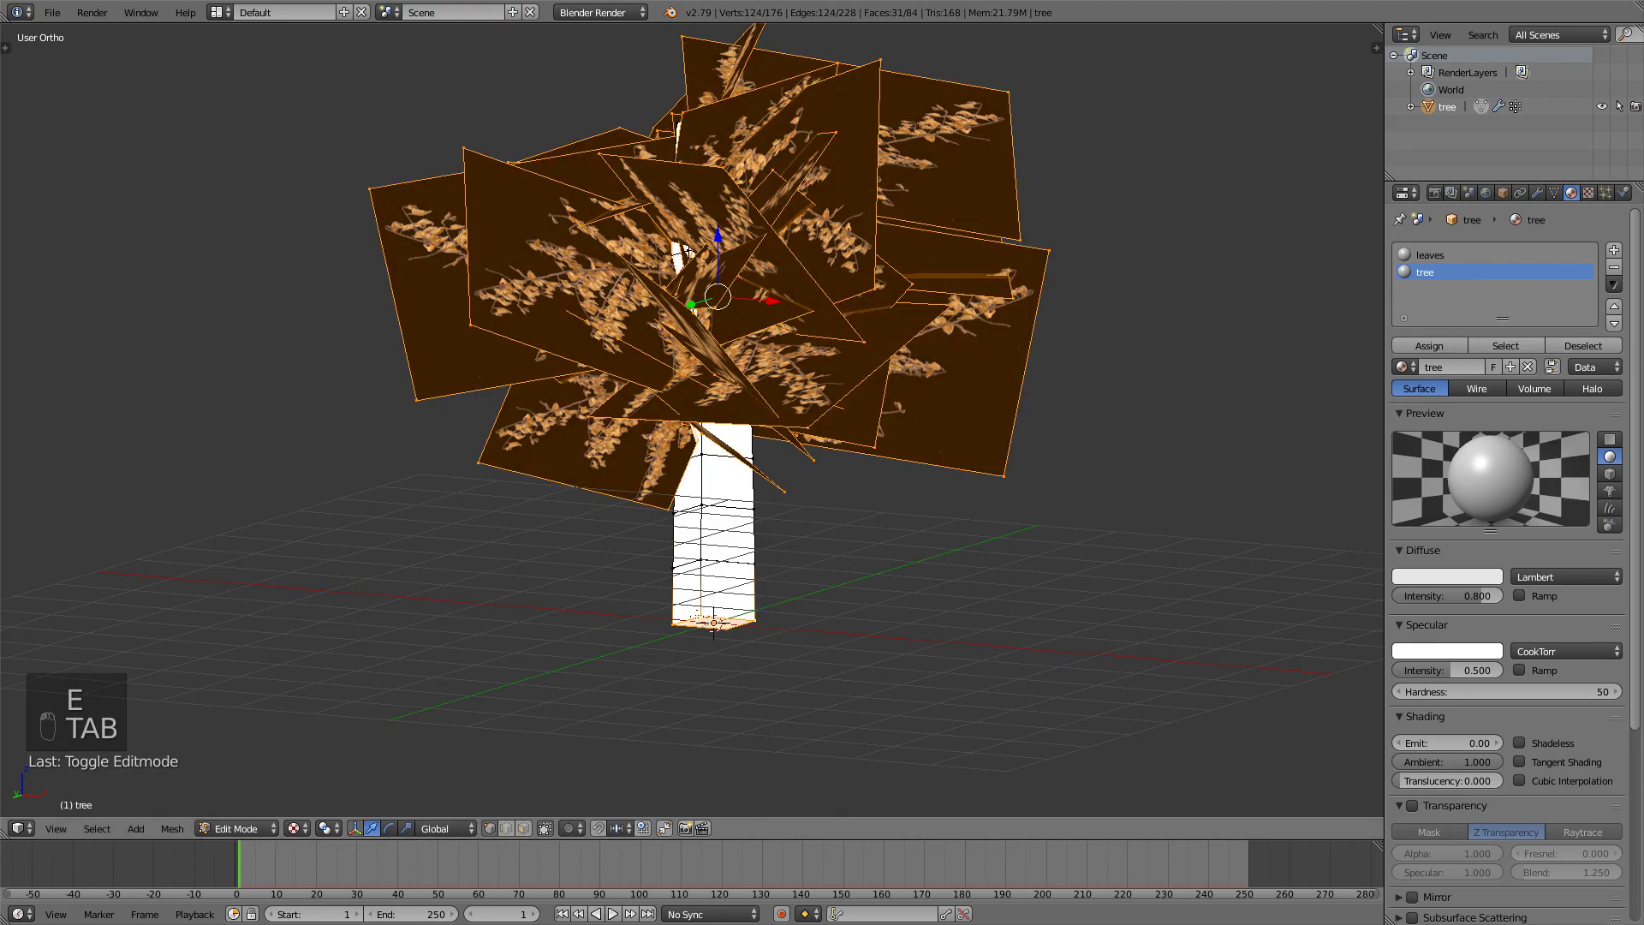
pyautogui.rightClick(701, 618)
pyautogui.press('l')
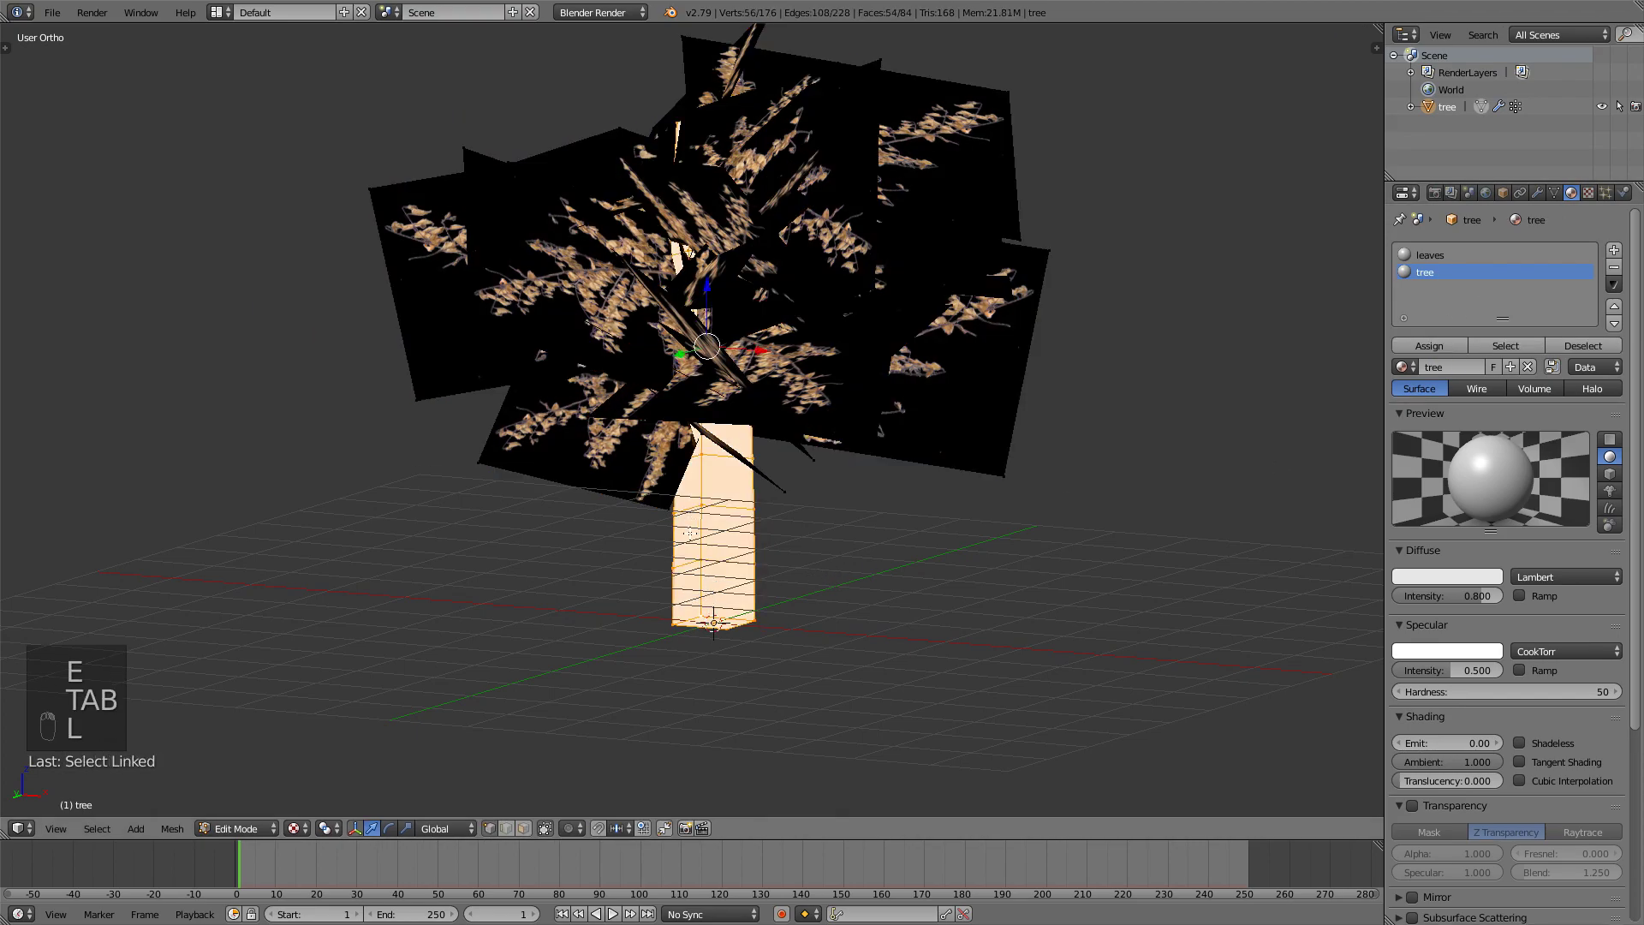
pyautogui.click(1429, 344)
pyautogui.press('Tab')
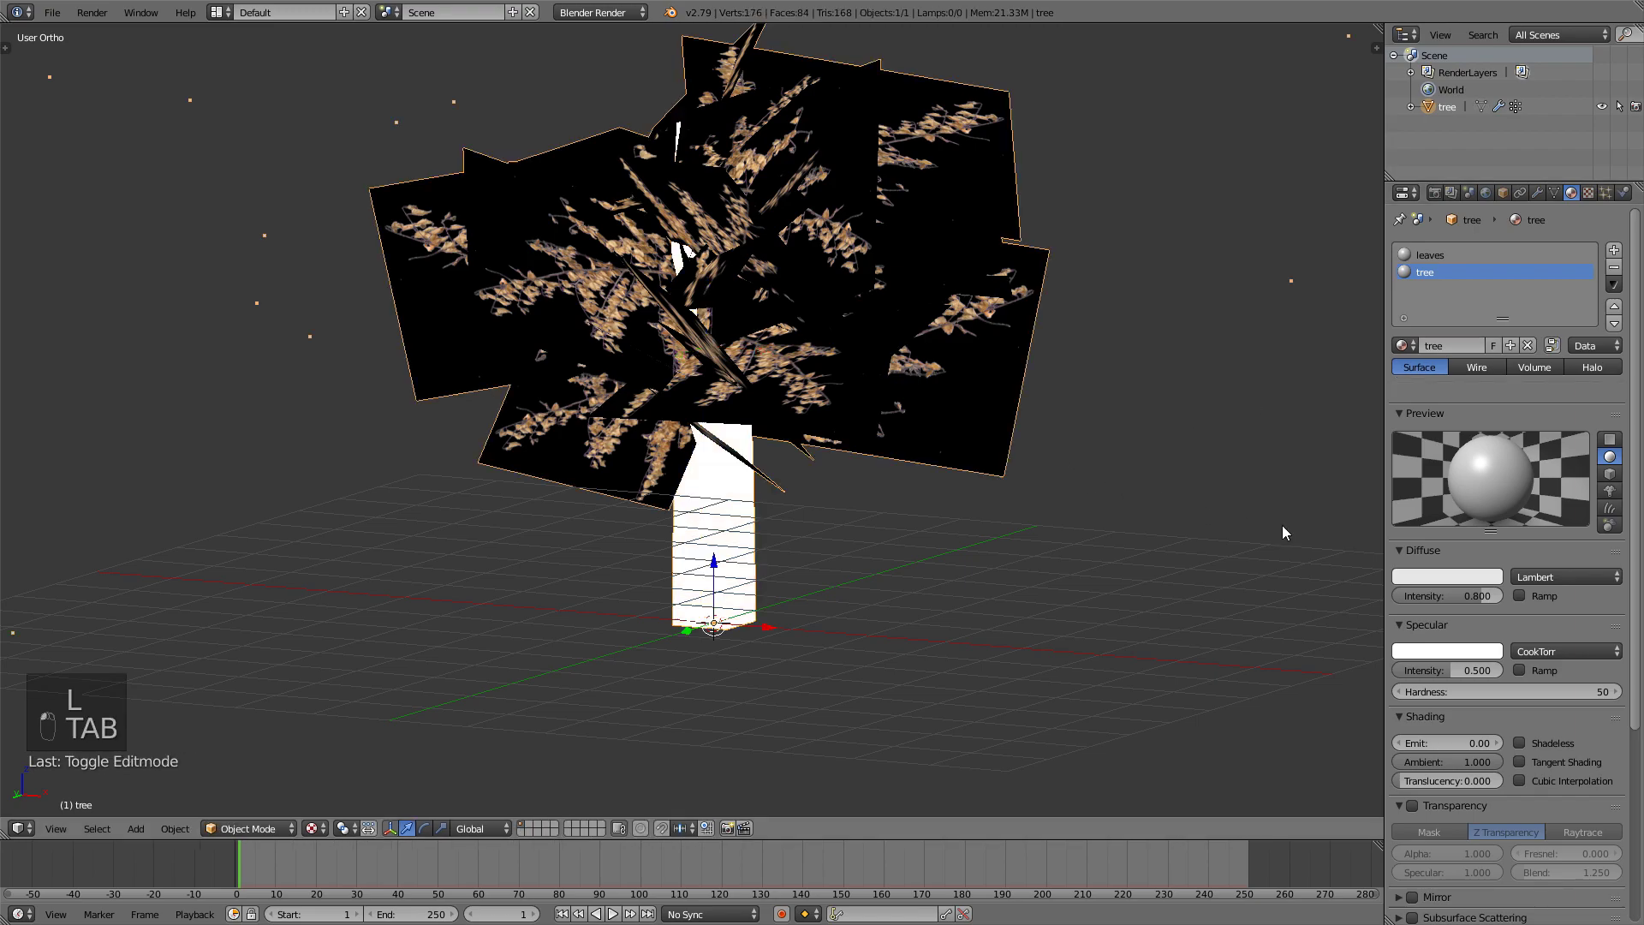
# Deselect the mesh, return to Object Mode and switch to the front view.
pyautogui.press('Tab')
pyautogui.press('a')
pyautogui.press('a')
pyautogui.press('a')
pyautogui.moveTo(1071, 535); pyautogui.dragTo(955, 549, button='middle')
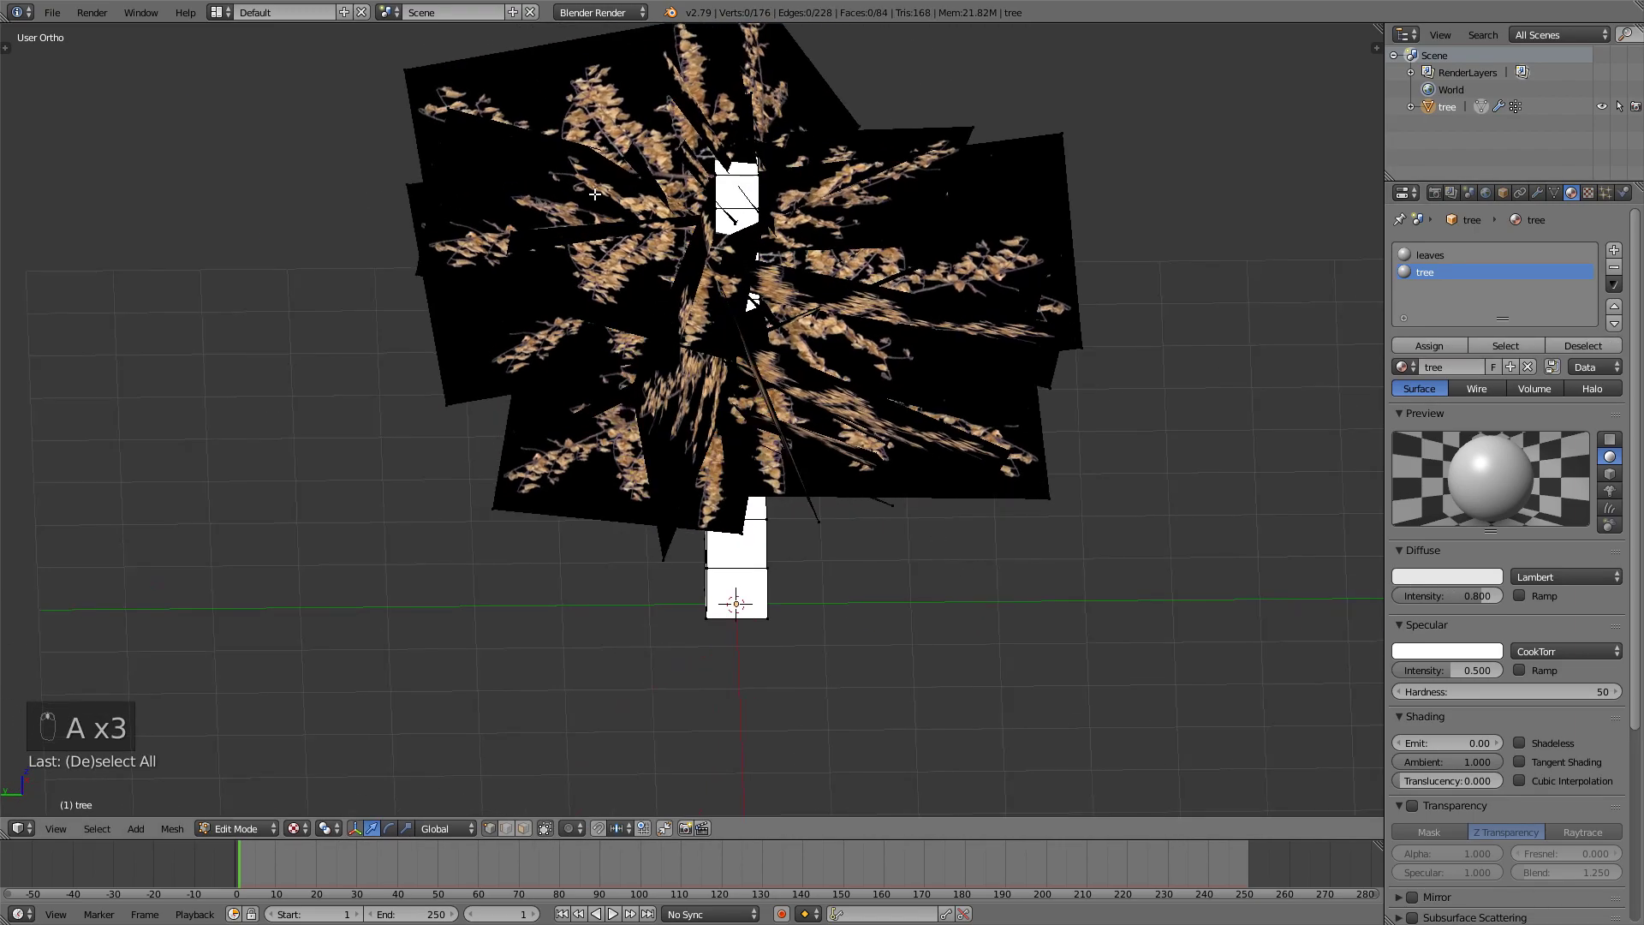
pyautogui.press('Tab')
pyautogui.press('a')
pyautogui.press('a')
pyautogui.press('a')
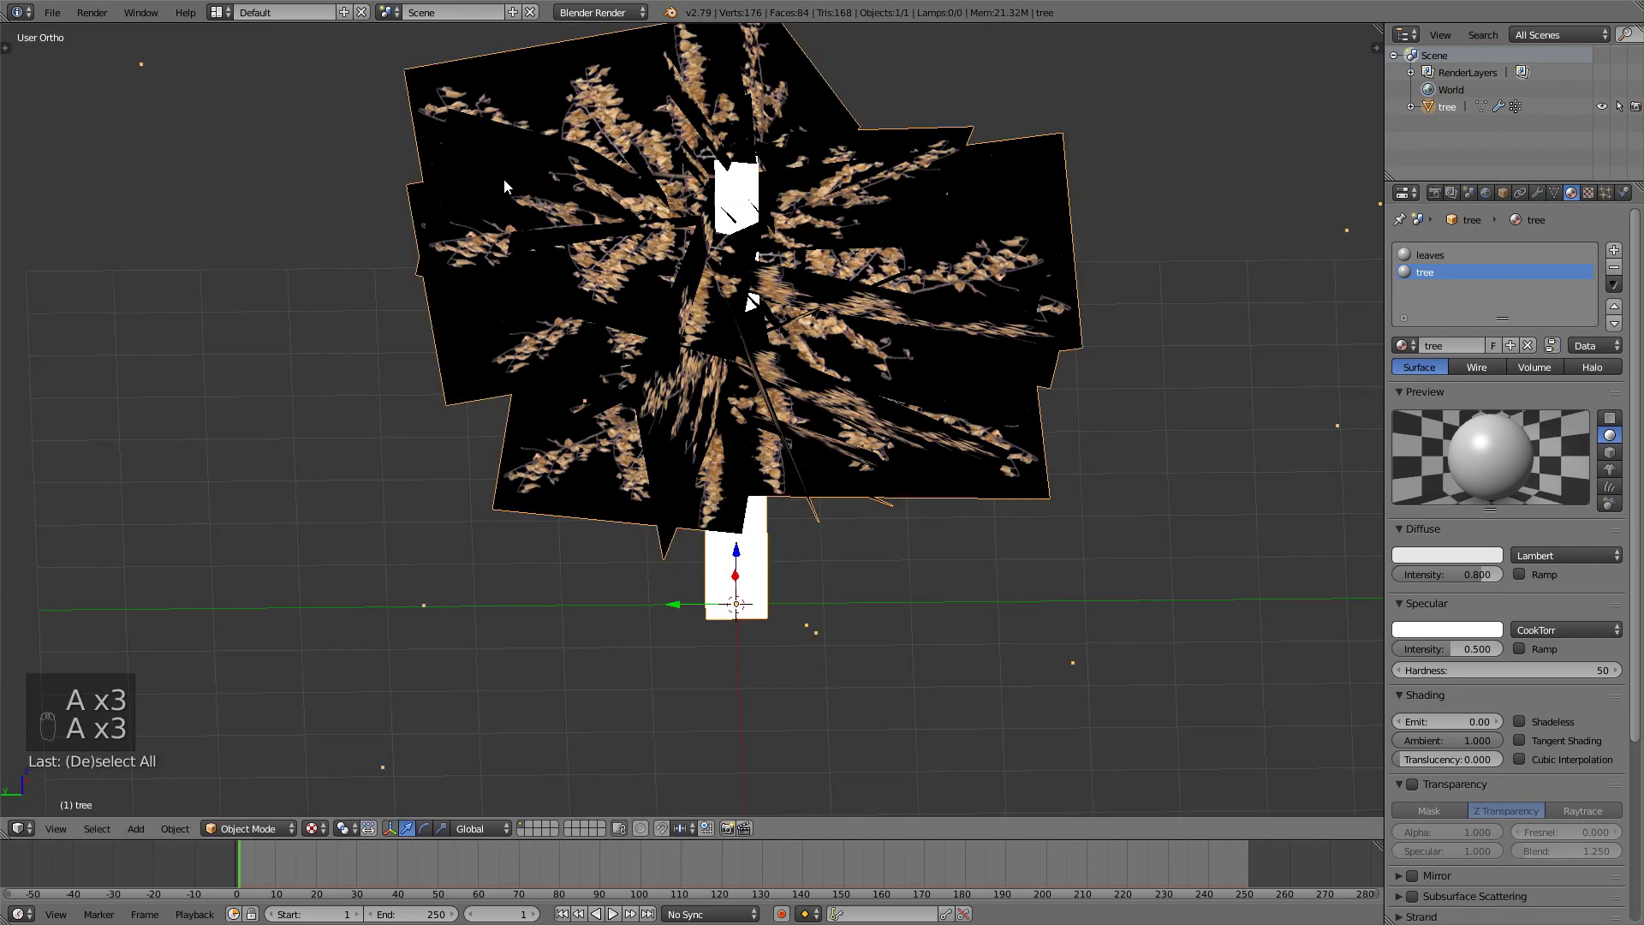
pyautogui.moveTo(504, 178); pyautogui.dragTo(1111, 247, button='middle')
pyautogui.rightClick(681, 657)
pyautogui.moveTo(680, 658); pyautogui.dragTo(685, 368, button='middle')
pyautogui.press('Tab')
pyautogui.press('Tab')
pyautogui.press('Tab')
pyautogui.press('Tab')
pyautogui.press('a')
pyautogui.press('a')
pyautogui.press('a')
pyautogui.press('a')
pyautogui.press('a')
pyautogui.press('KP_1')
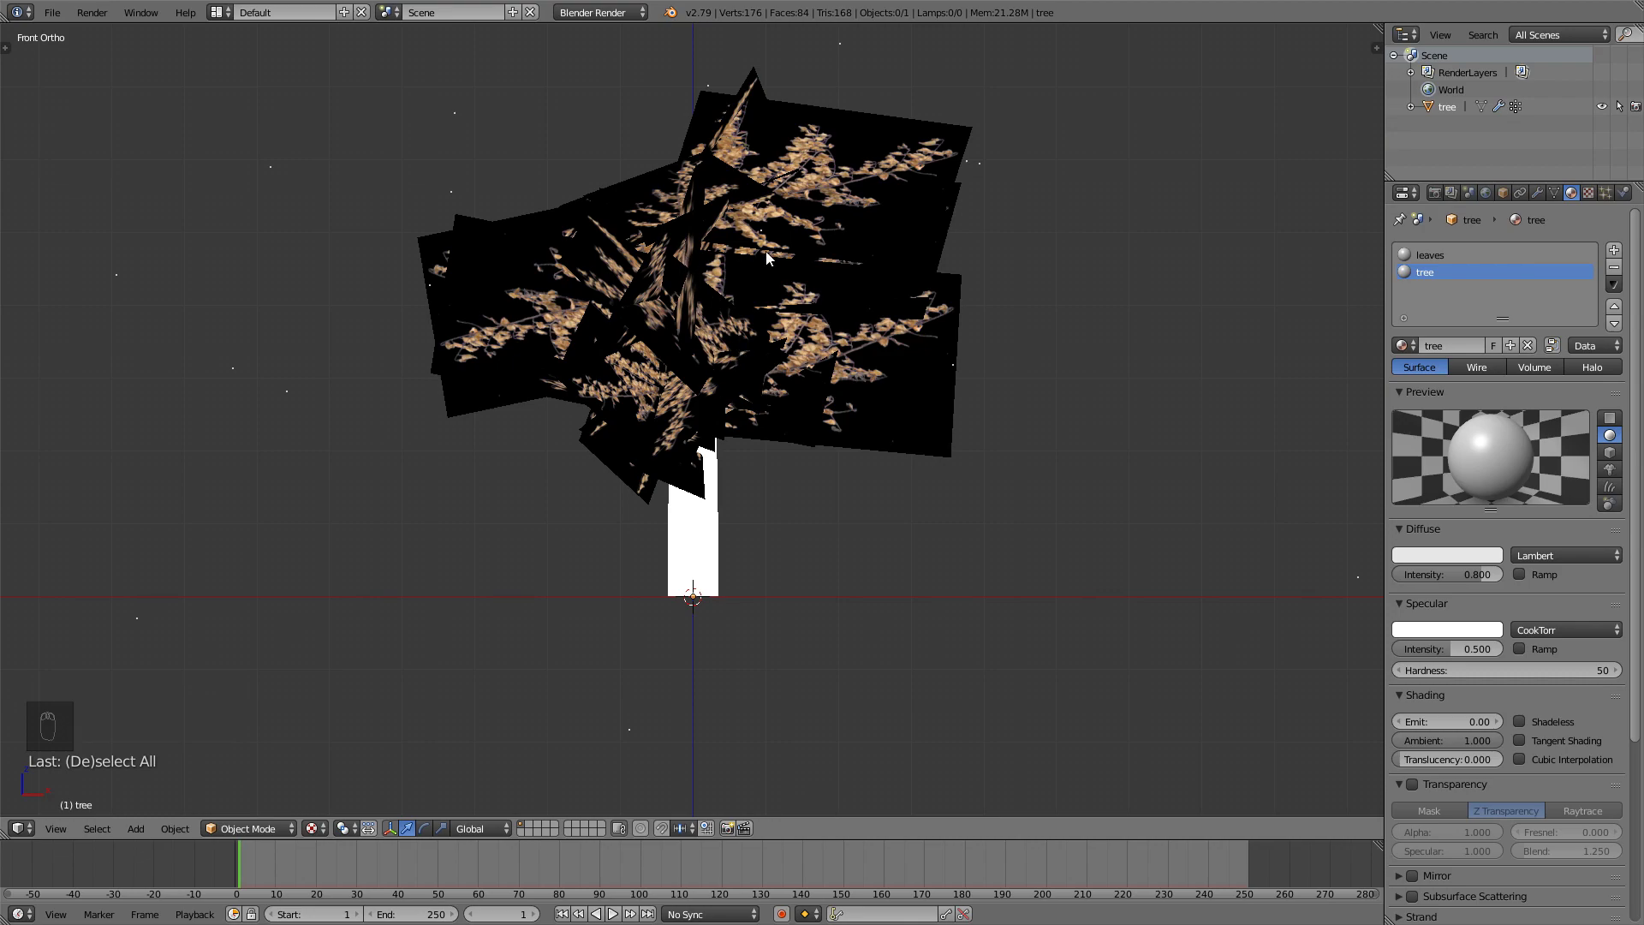
# Rotate the tree -90° about the X axis.
pyautogui.rightClick(698, 445)
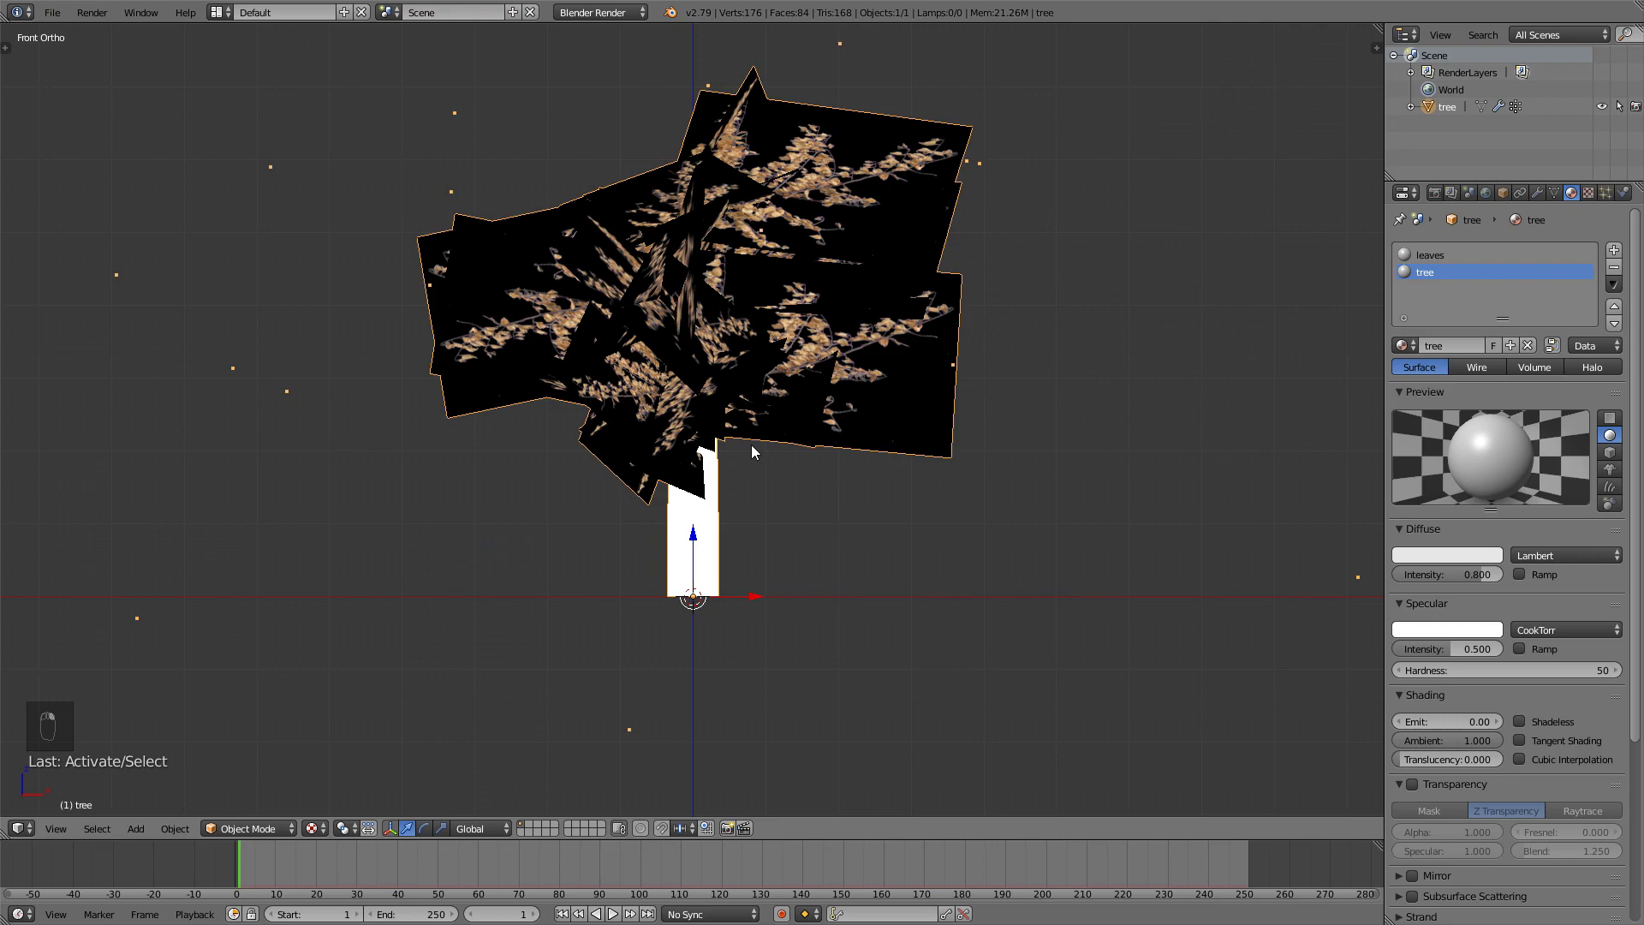
pyautogui.press('r')
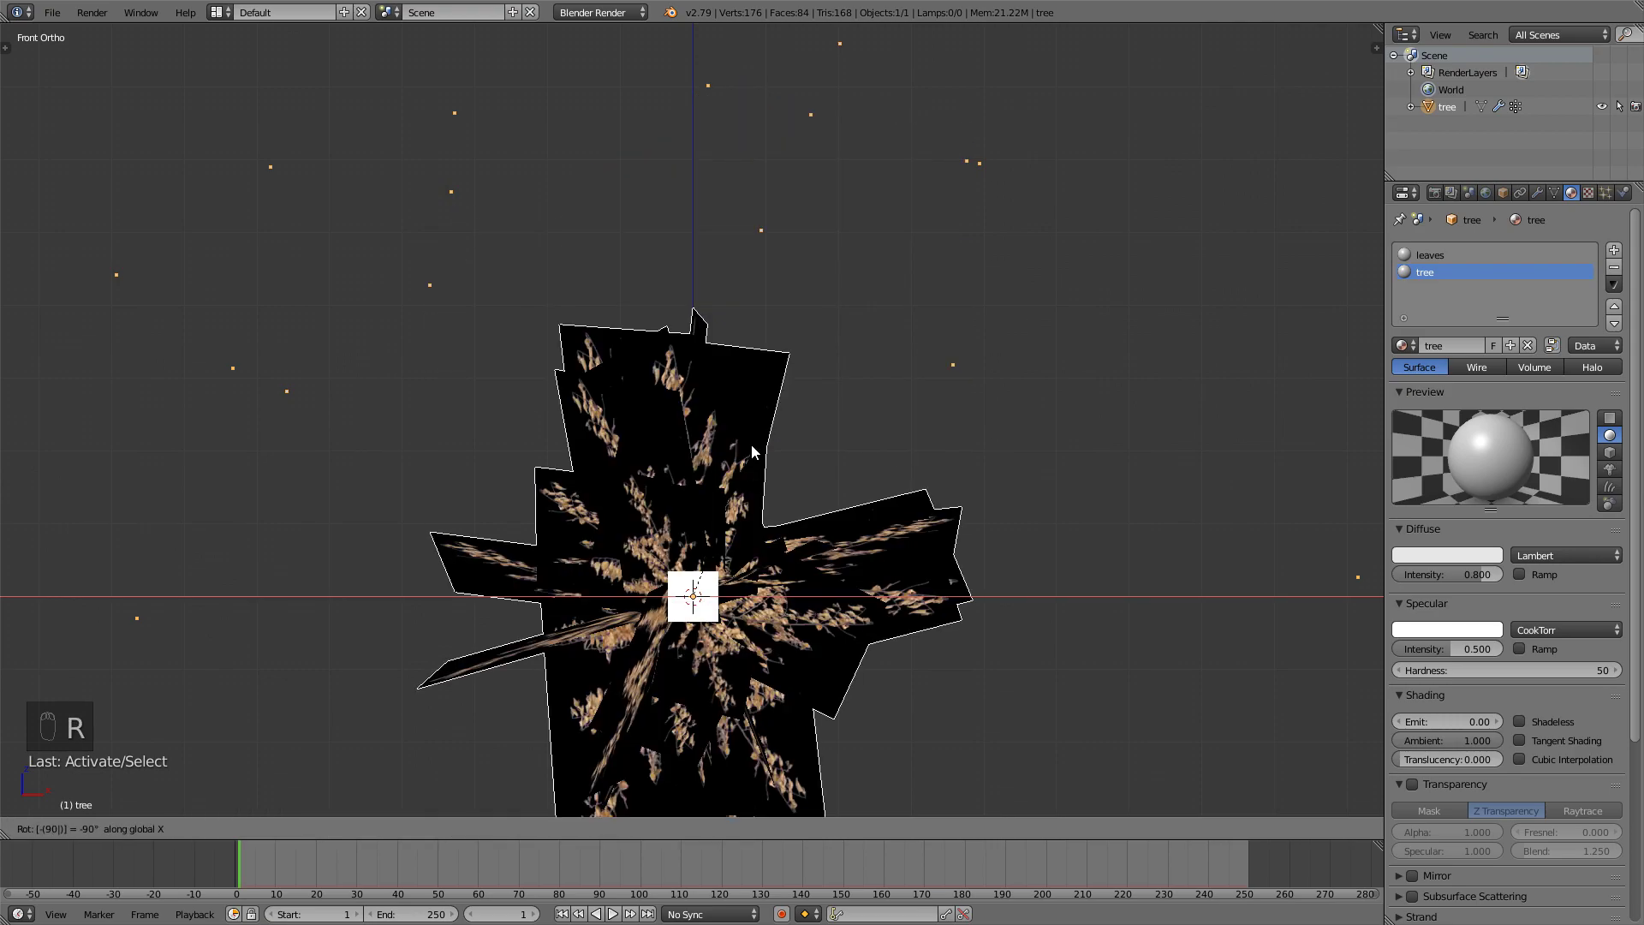
pyautogui.click(725, 447)
pyautogui.moveTo(725, 447); pyautogui.dragTo(879, 555, button='middle')
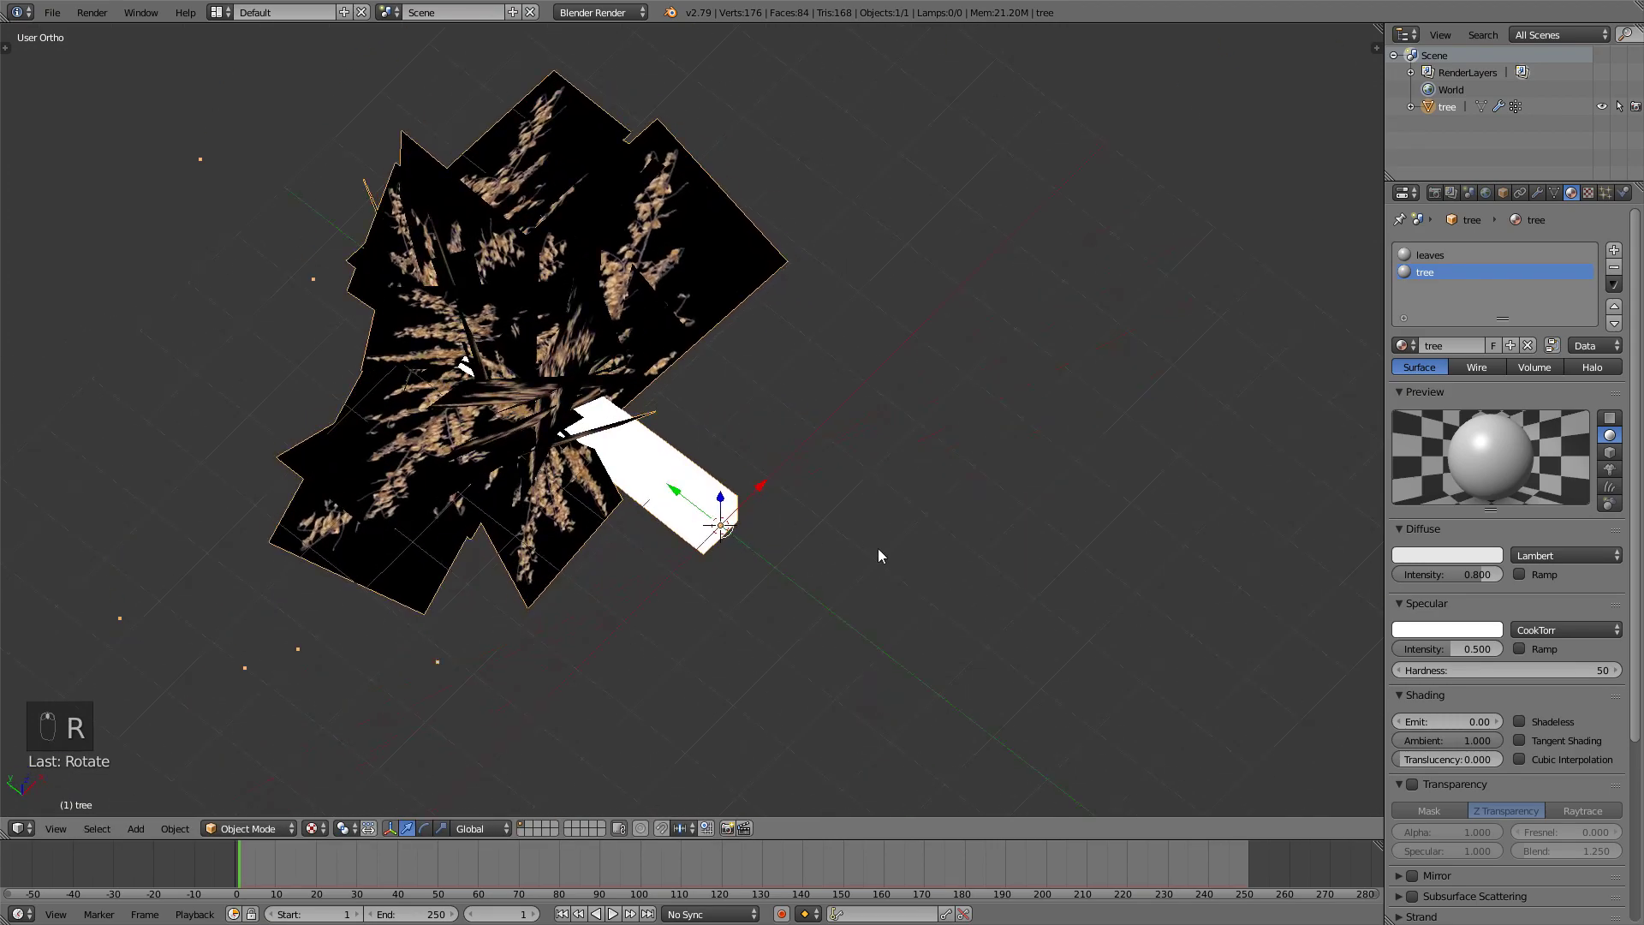
# Apply the tree's rotation and transform with Ctrl+A.
pyautogui.hotkey('ctrl', 'a')
pyautogui.click(732, 519)
pyautogui.hotkey('ctrl', 'a')
pyautogui.click(657, 552)
# Apply the transform once more and rotate the tree back upright.
pyautogui.hotkey('ctrl', 'a')
pyautogui.click(633, 528)
pyautogui.press('r')
pyautogui.click(630, 525)
# Save the scene as a new .blend file.
pyautogui.click(52, 13)
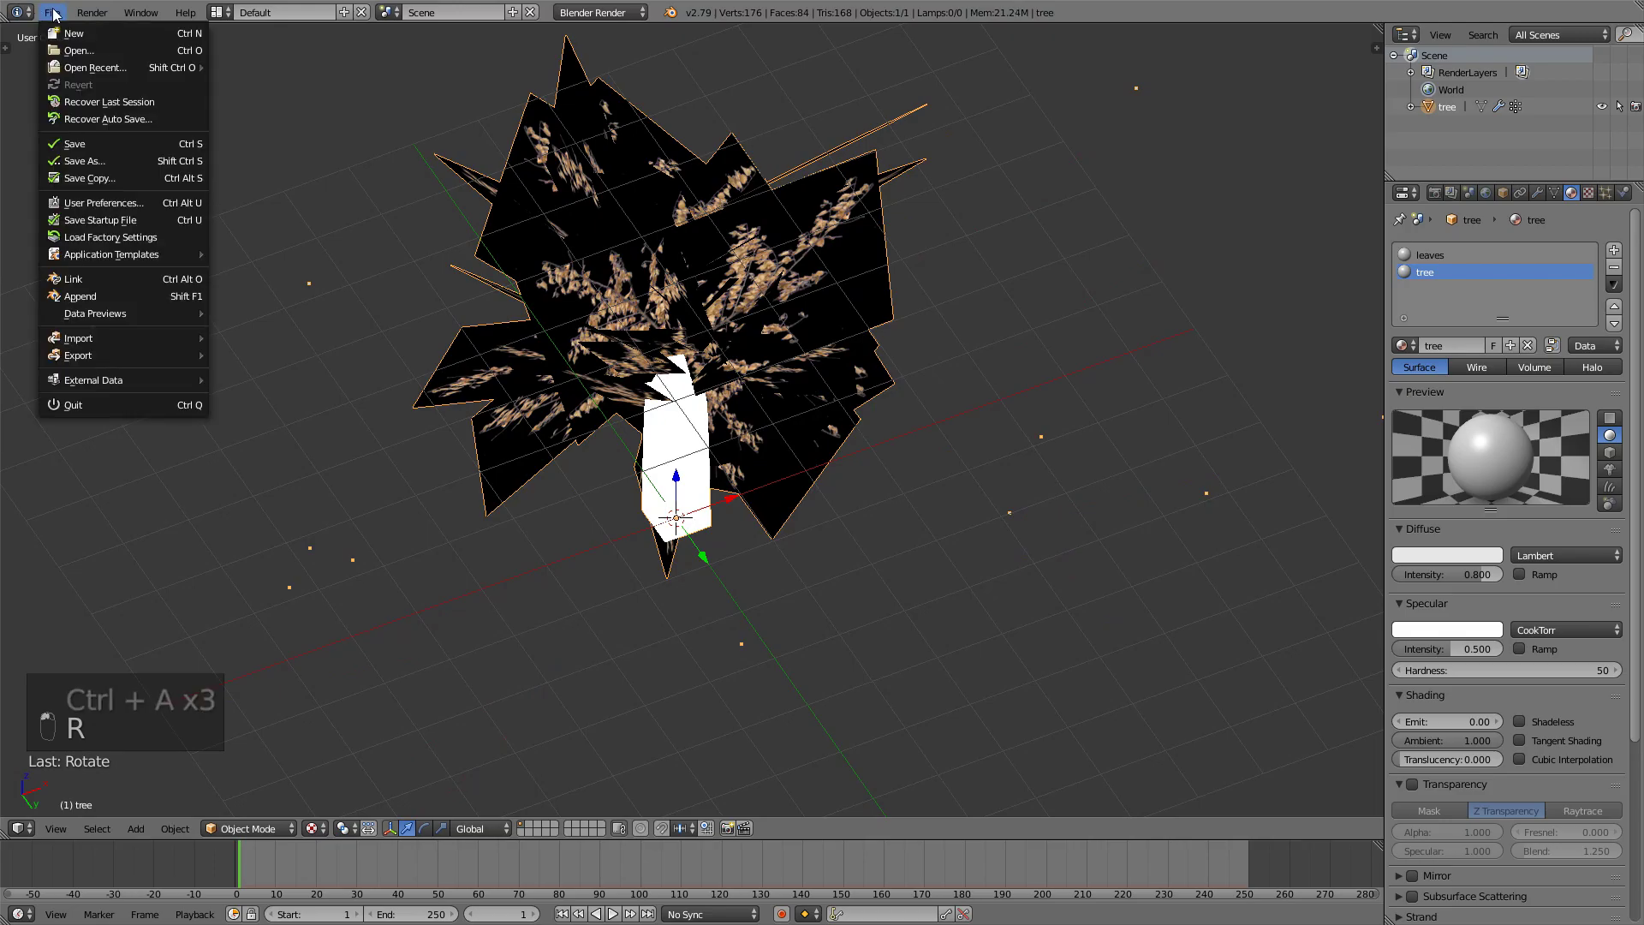
pyautogui.click(77, 161)
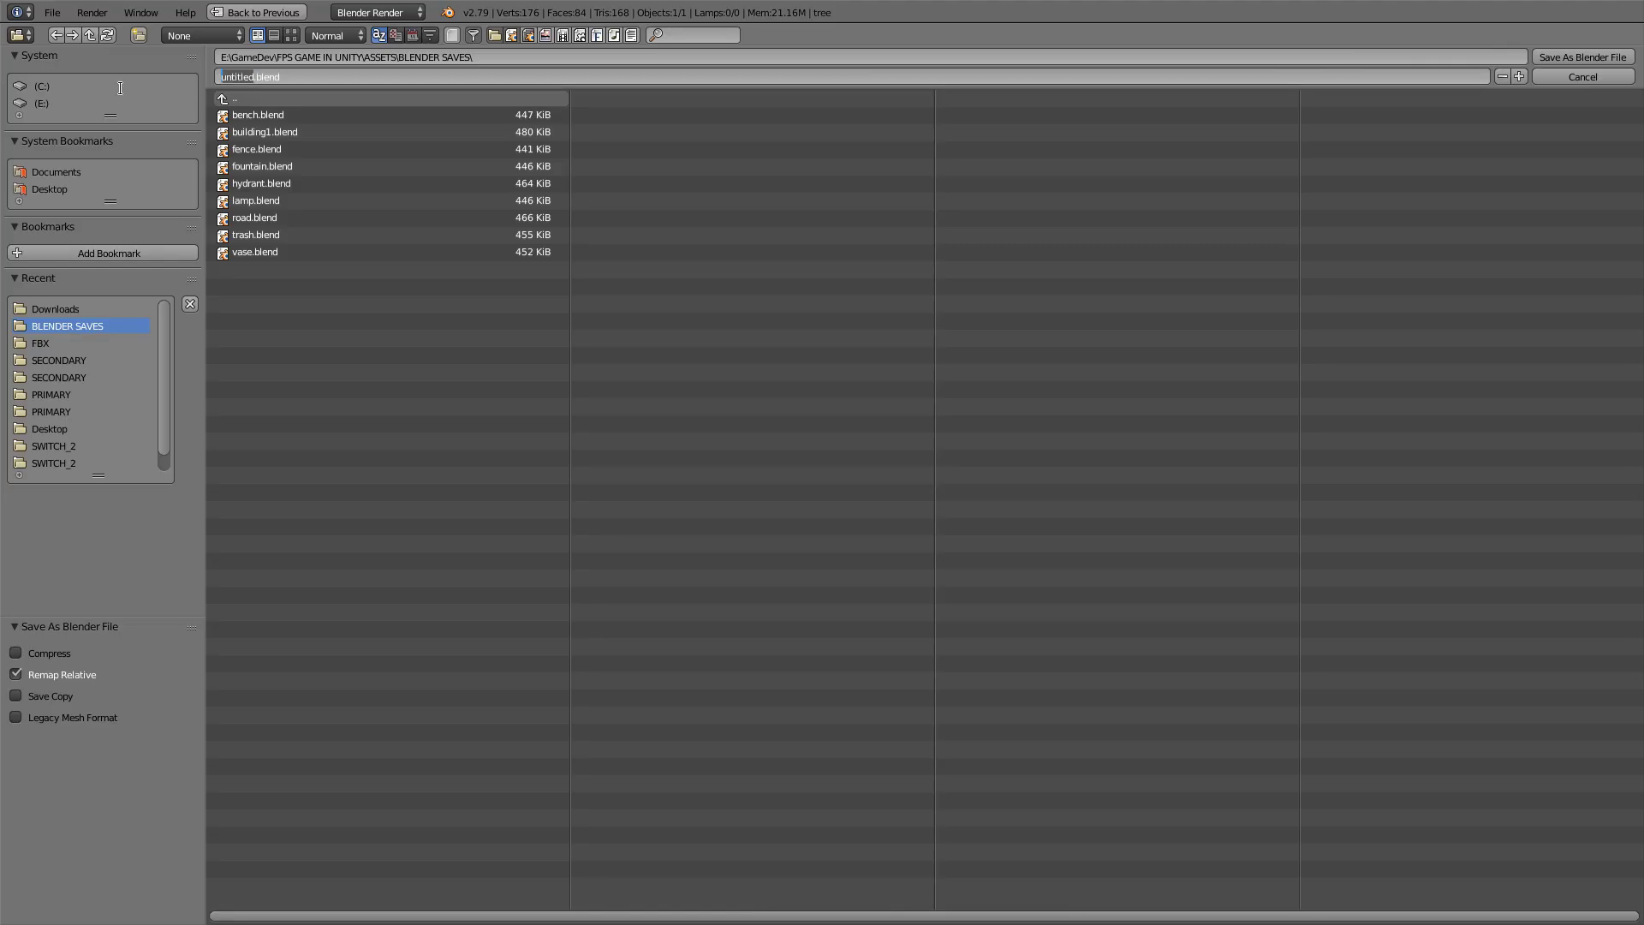
pyautogui.write('tree1')
pyautogui.click(1582, 57)
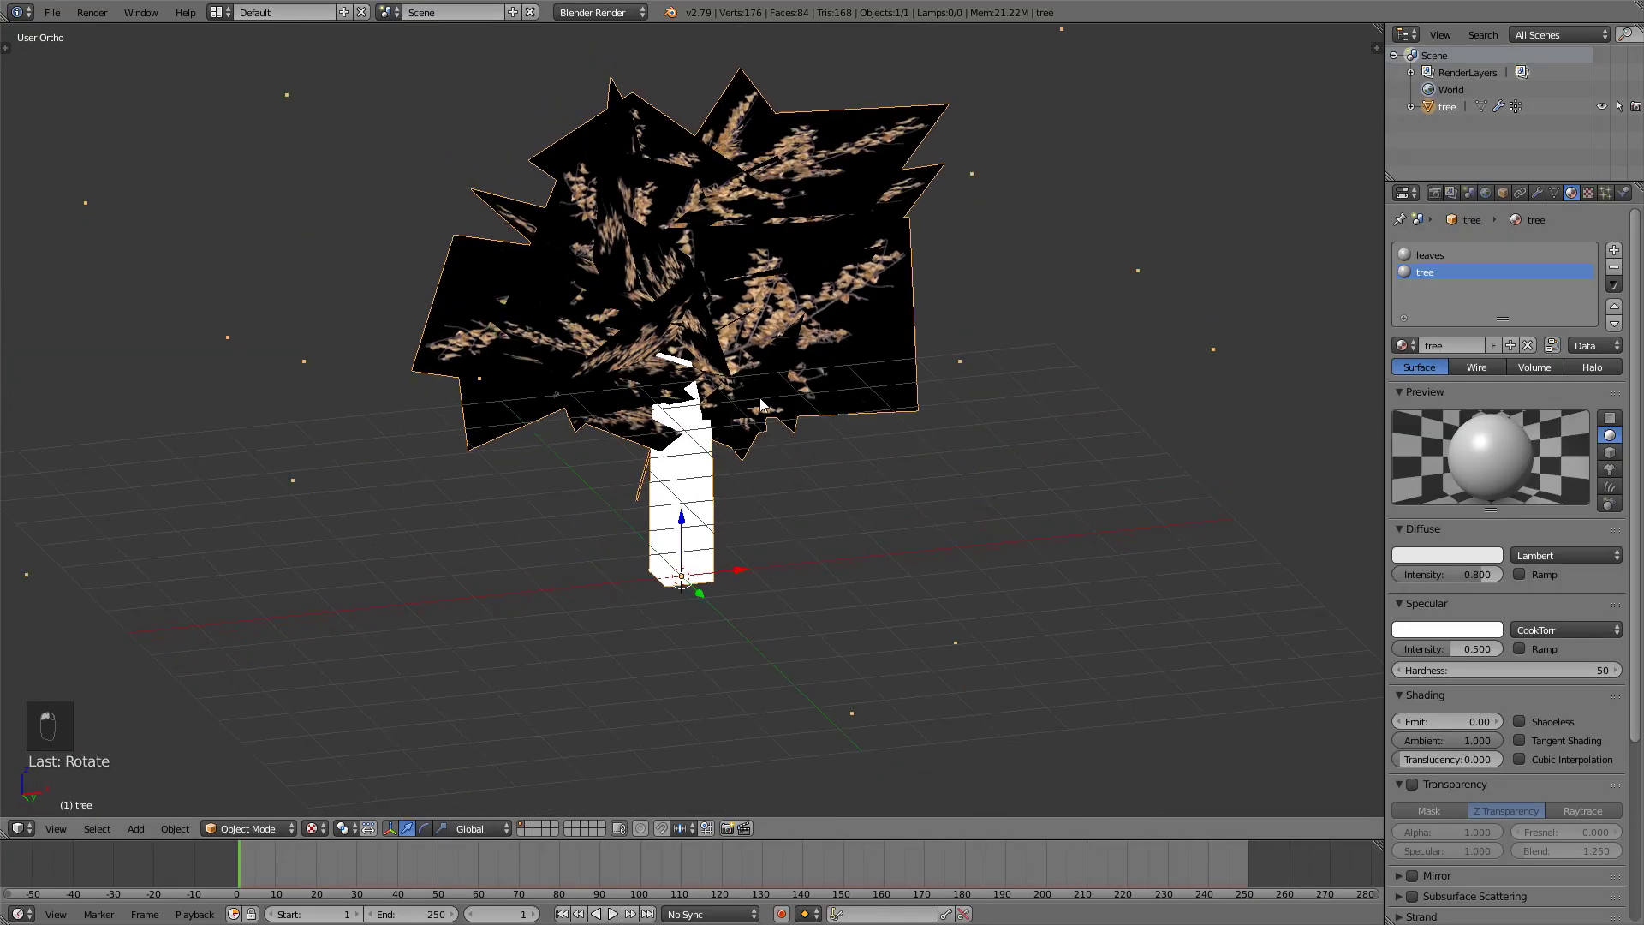
pyautogui.moveTo(762, 405); pyautogui.dragTo(777, 430, button='middle')
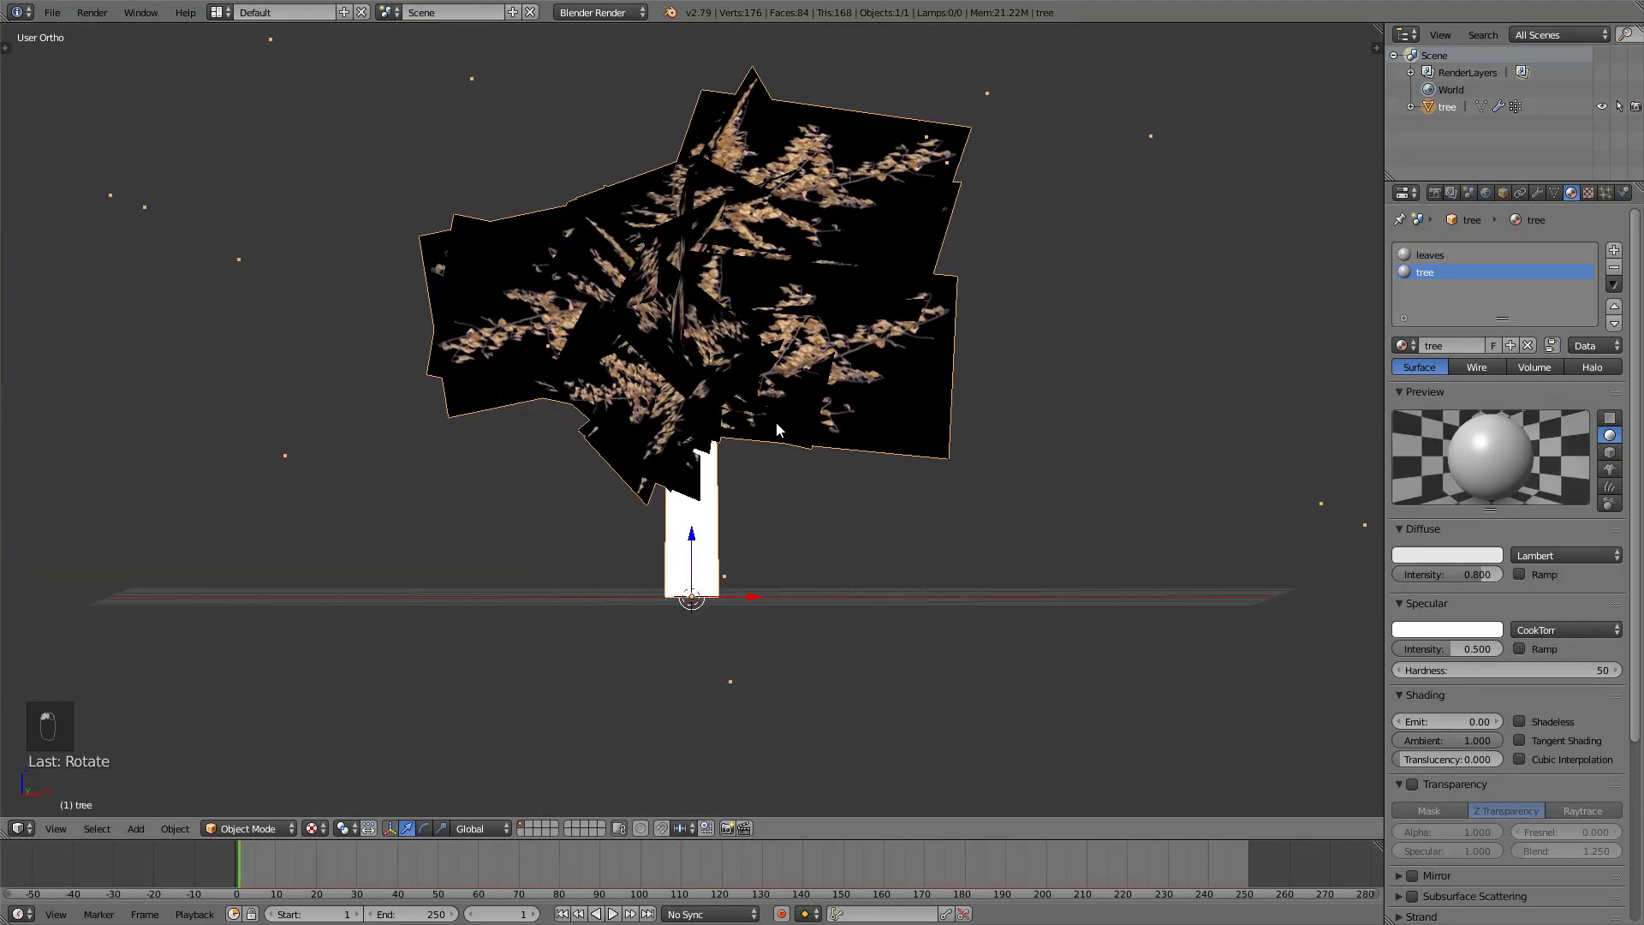
# Export the tree as tree1.fbx into the BLENDER SAVES folder.
pyautogui.click(52, 12)
pyautogui.moveTo(119, 355)
pyautogui.click(257, 405)
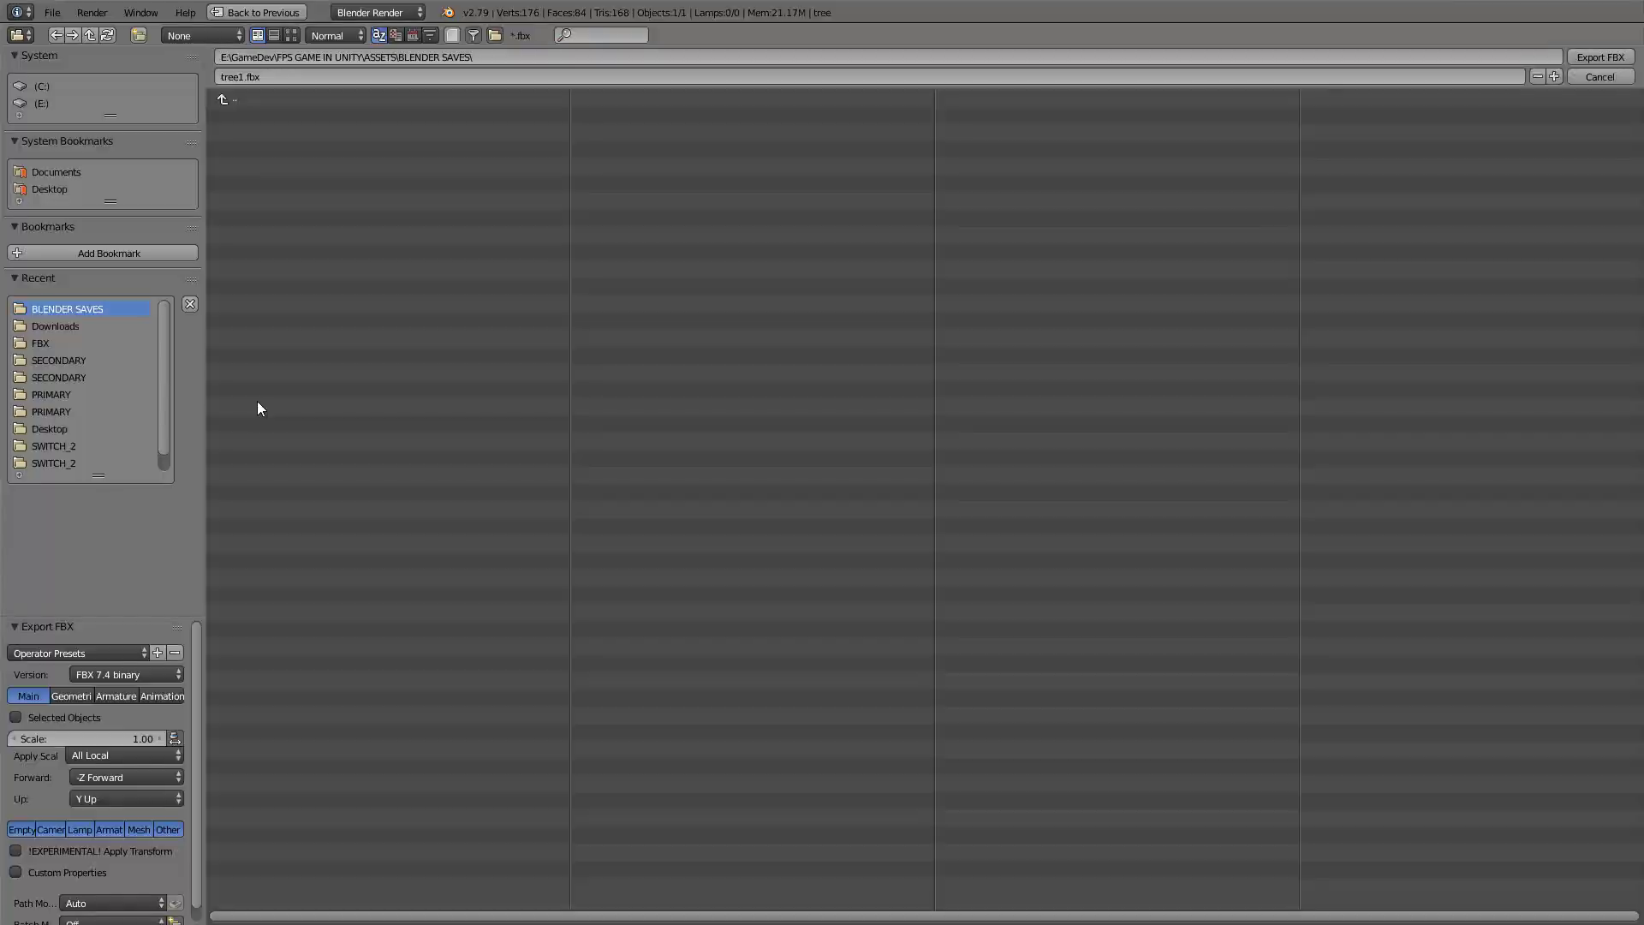
pyautogui.press('KP_Add')
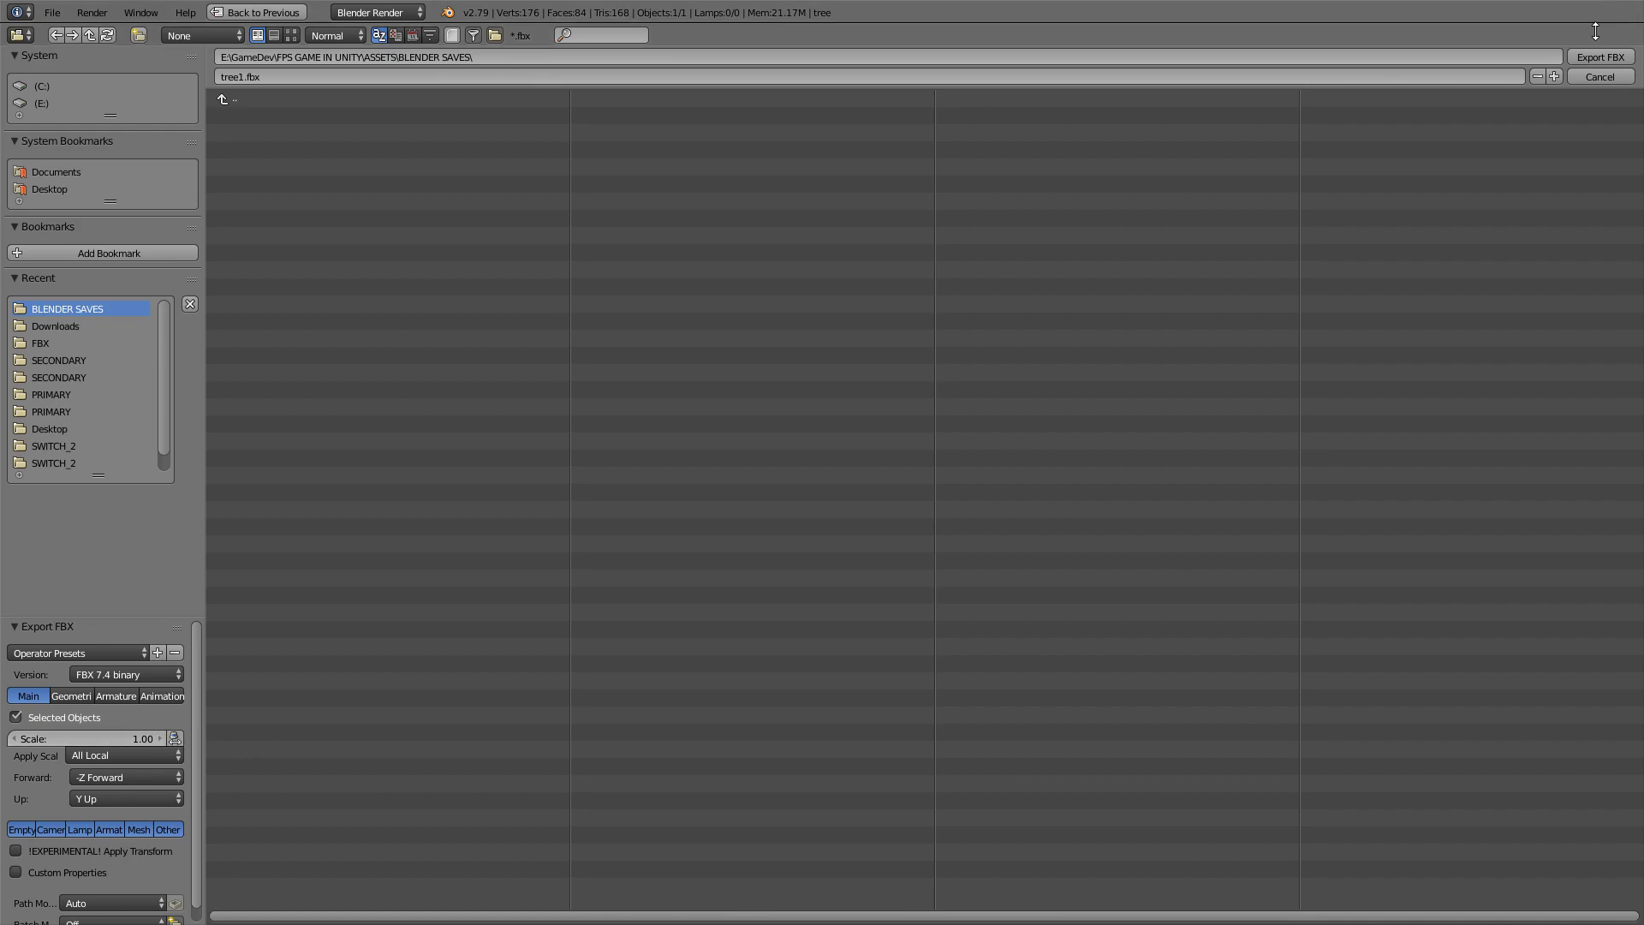
pyautogui.click(1580, 58)
pyautogui.moveTo(770, 411); pyautogui.dragTo(867, 434, button='middle')
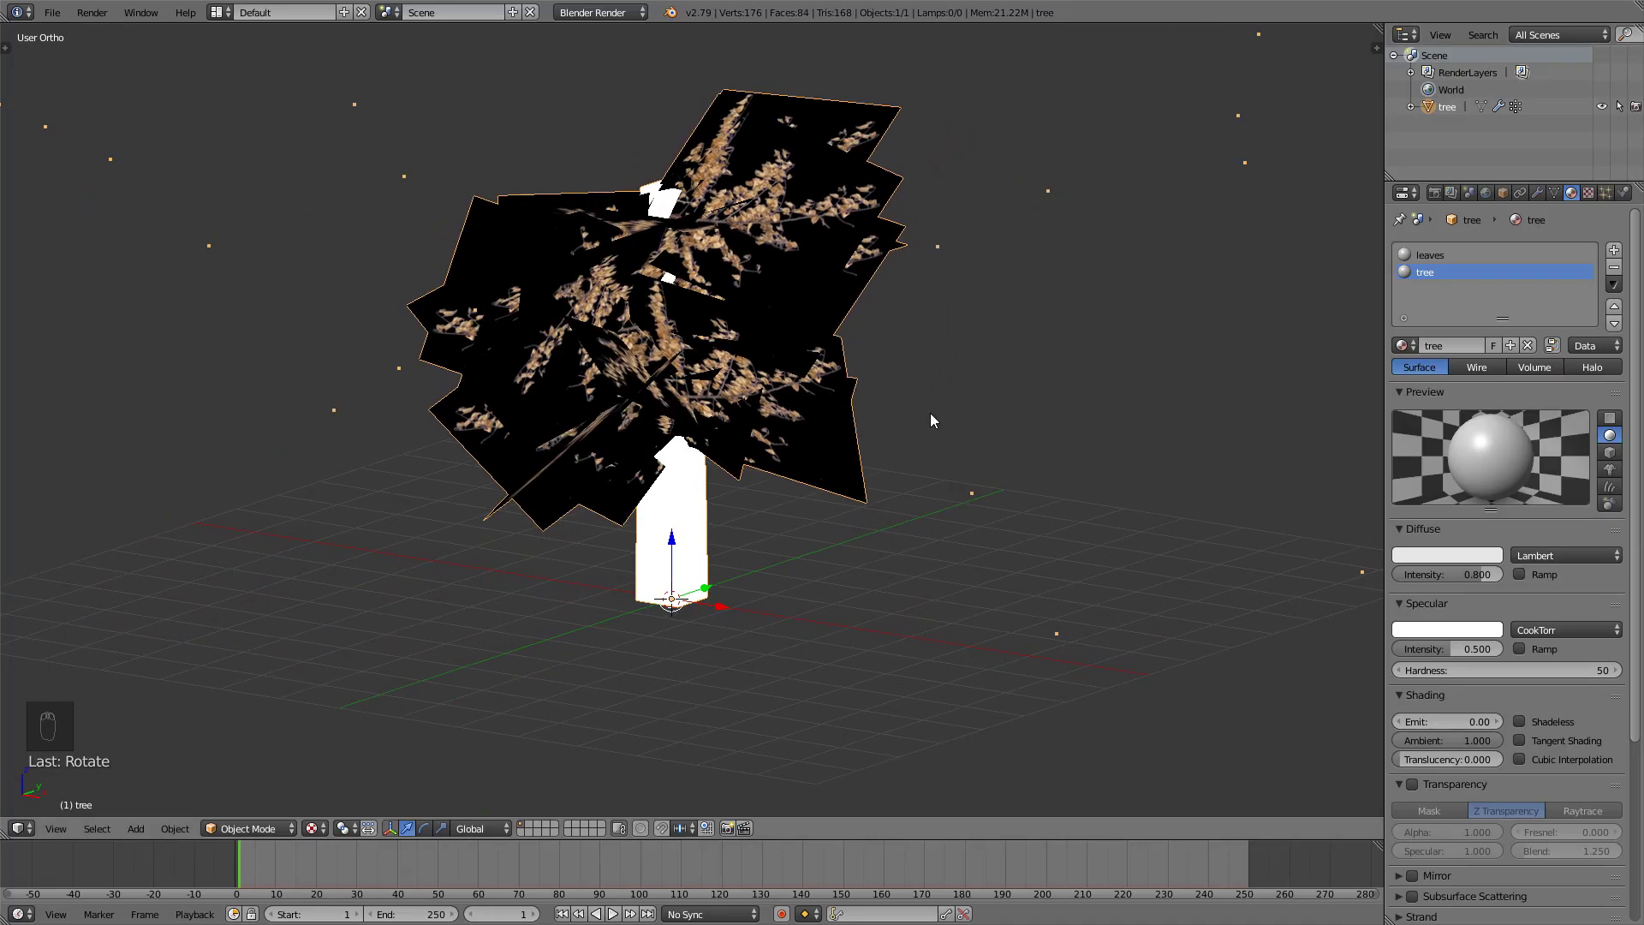